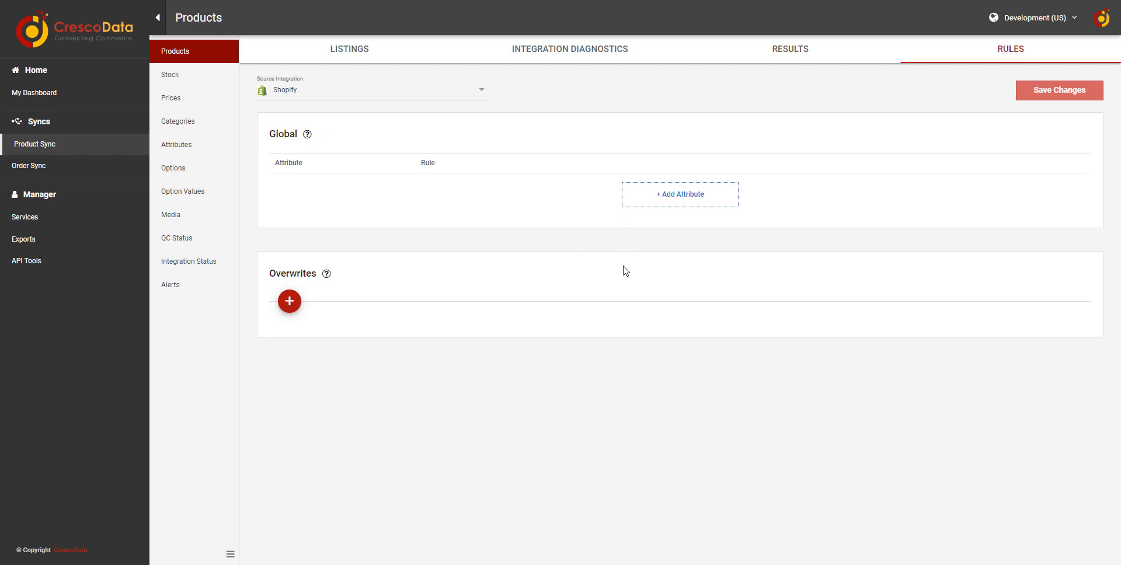
Create an overwrite by integration for the Shopee system.
left_click(293, 303)
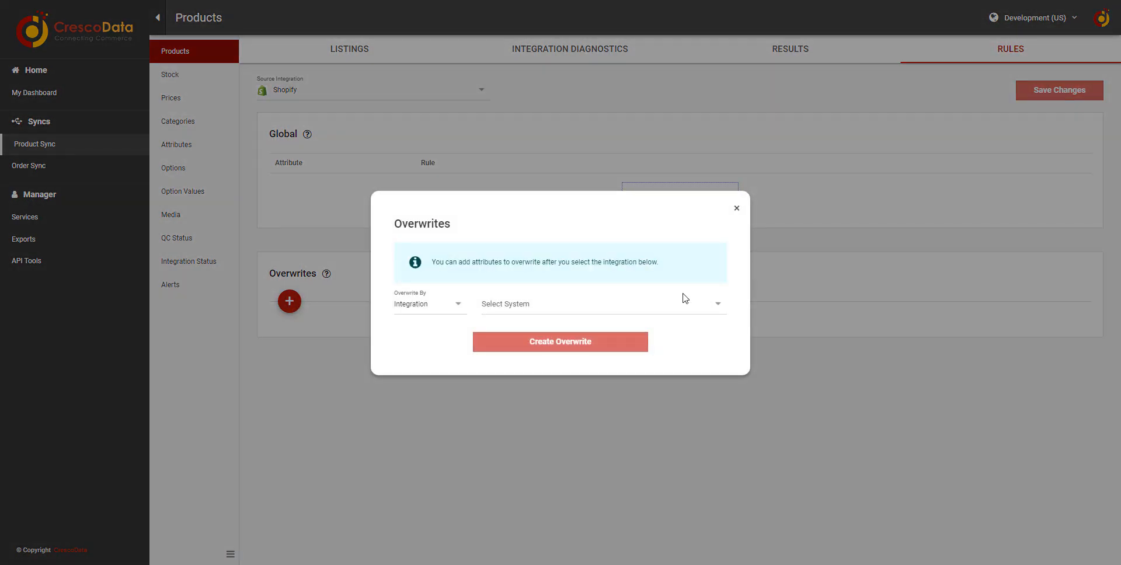
left_click(652, 308)
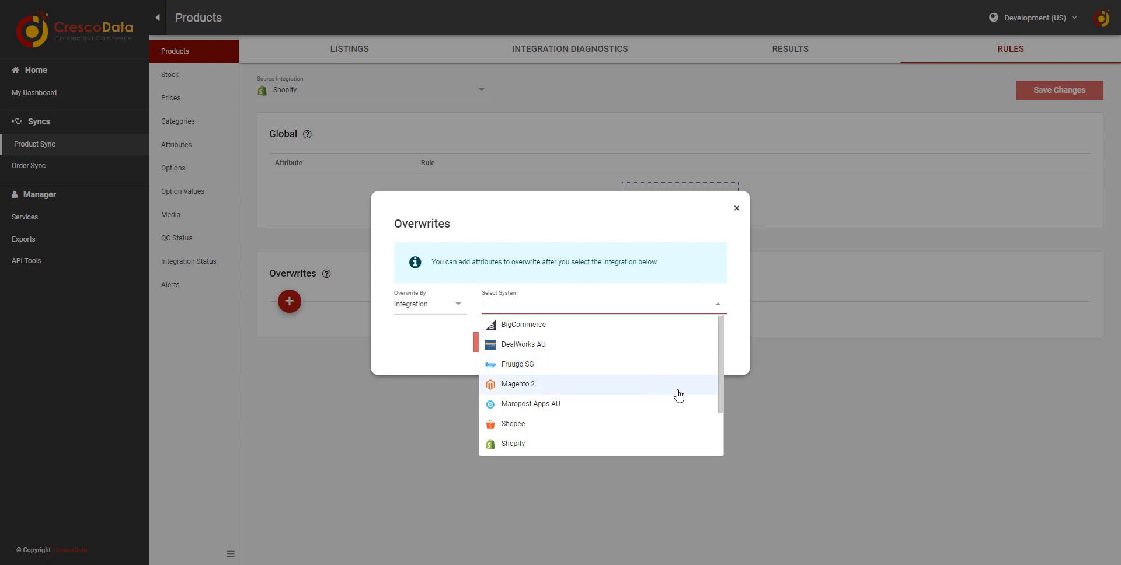
left_click(642, 424)
left_click(570, 350)
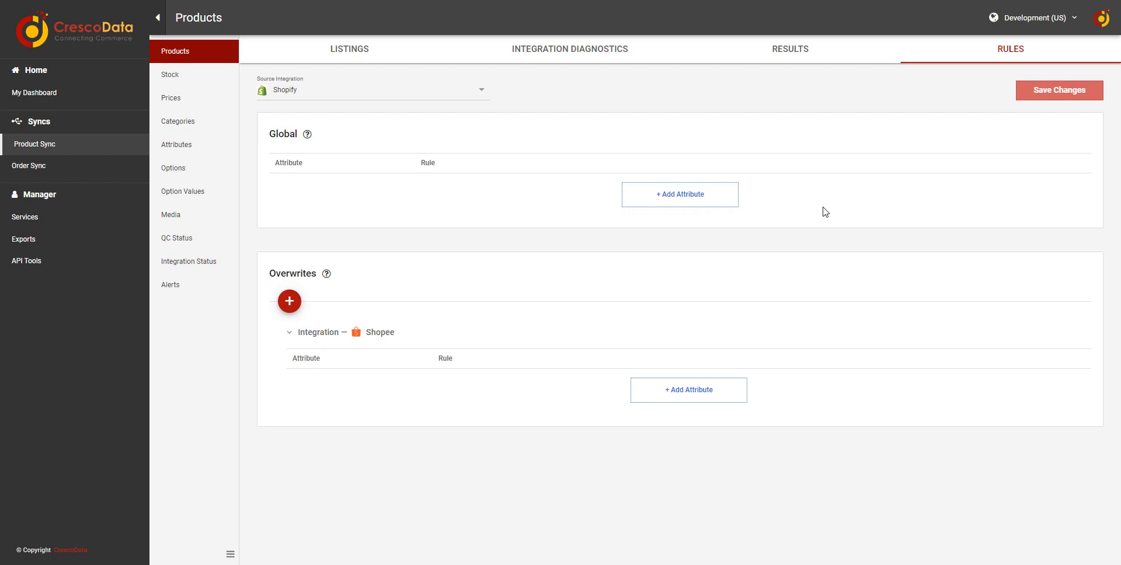
Add the Title attribute to the Global rules and create its rules.
left_click(713, 199)
left_click(613, 285)
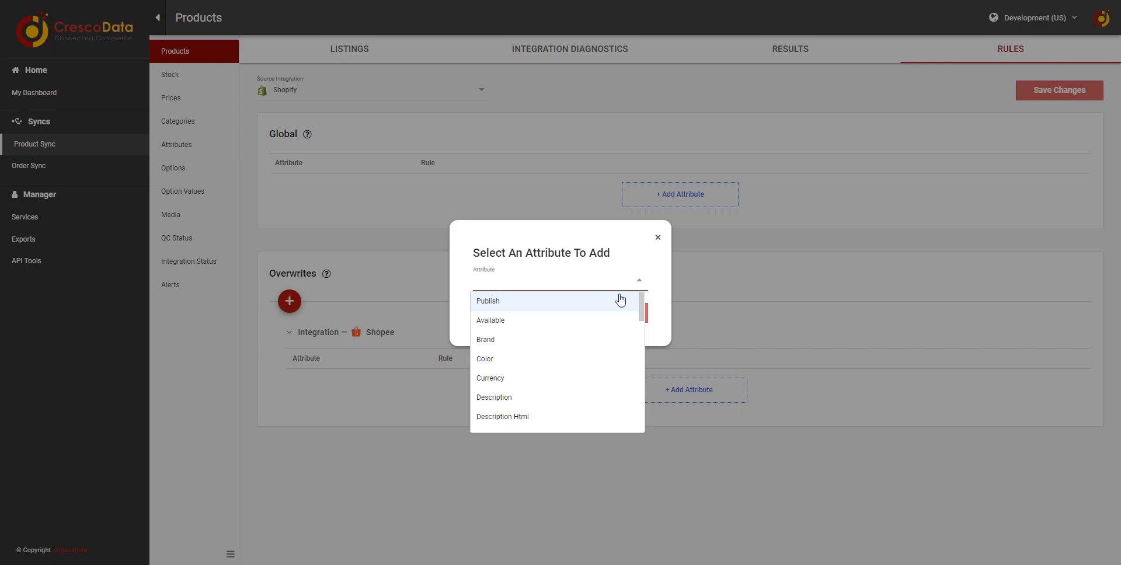
left_click_drag(644, 309, 642, 429)
left_click(568, 385)
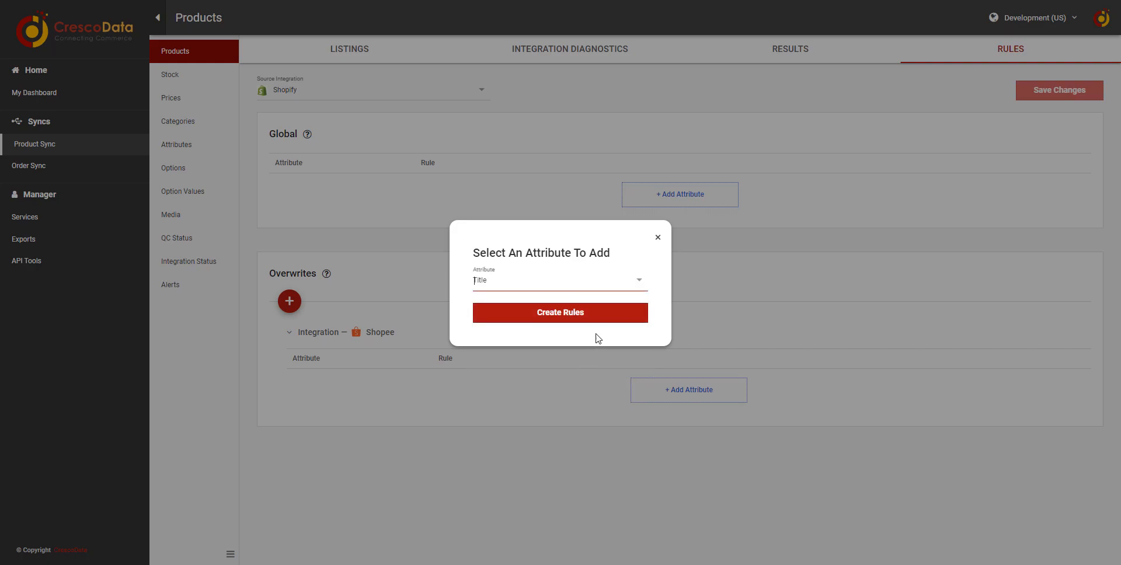
left_click(589, 322)
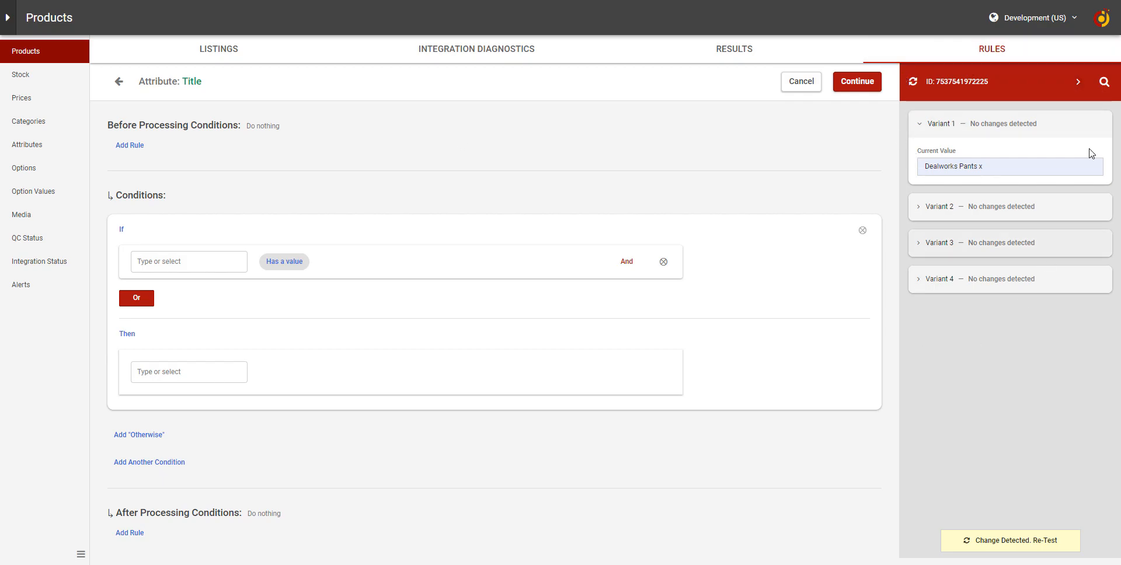
Open the test product search and view the fields it can search by, keeping ID.
left_click(1104, 81)
left_click(946, 92)
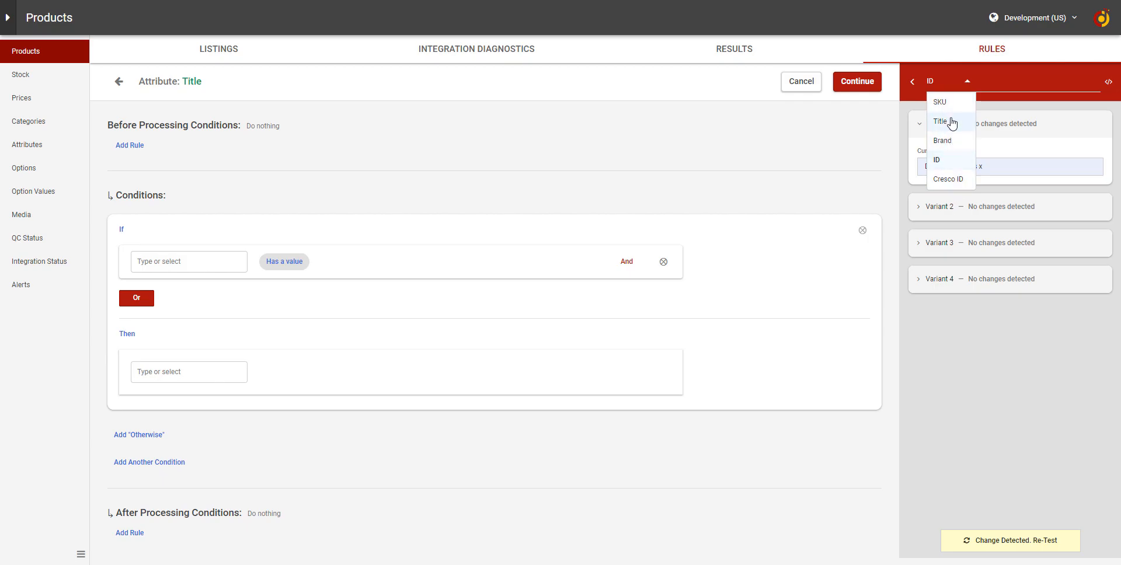
left_click(1068, 111)
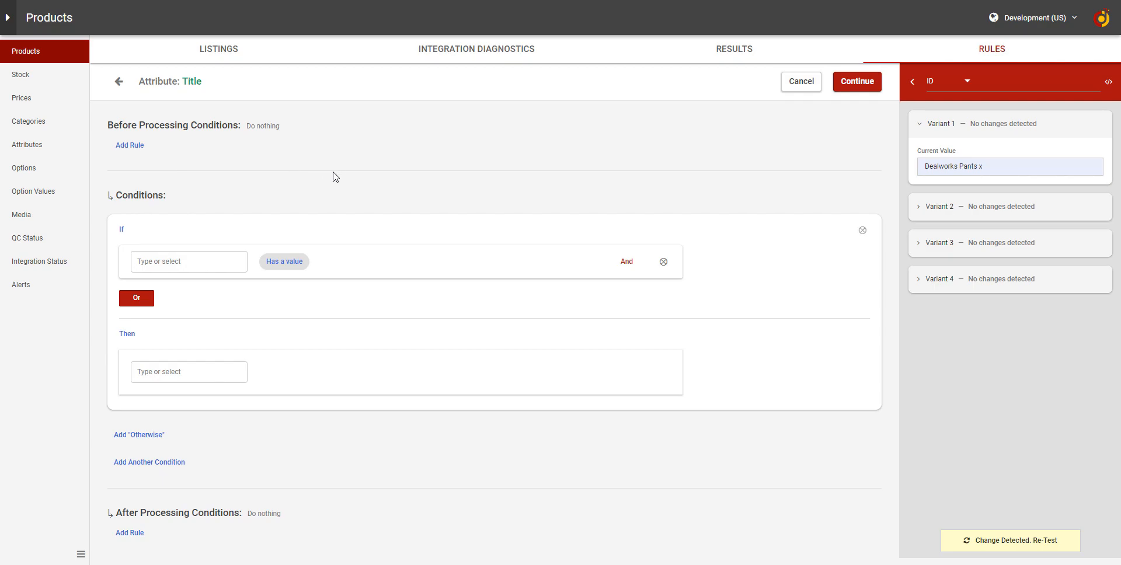
Add a rule to the Title attribute's Before Processing Conditions and open its list of options.
left_click(137, 147)
left_click(127, 150)
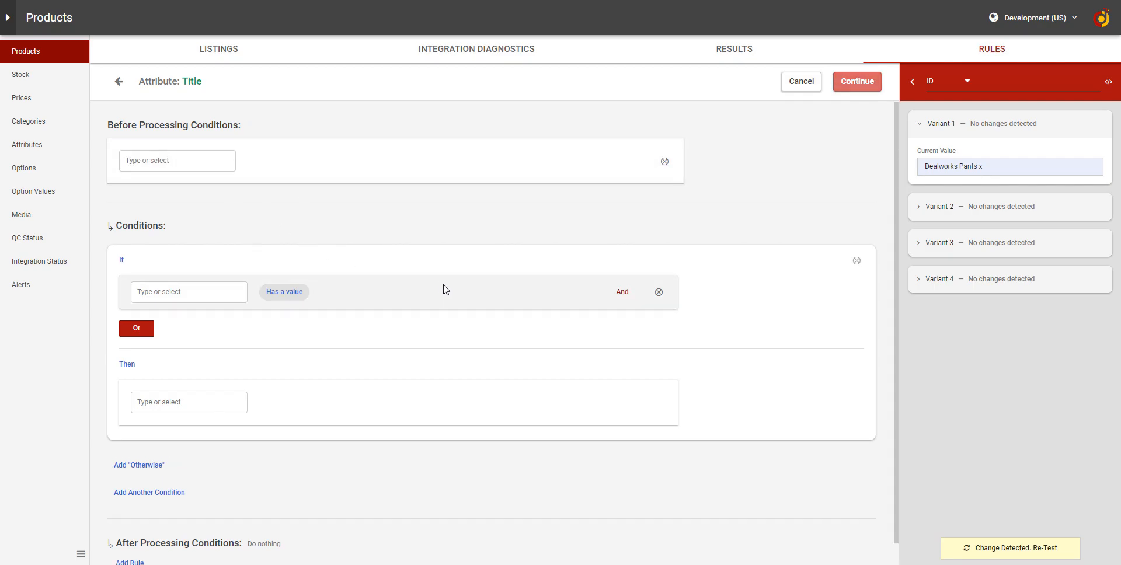
left_click(211, 169)
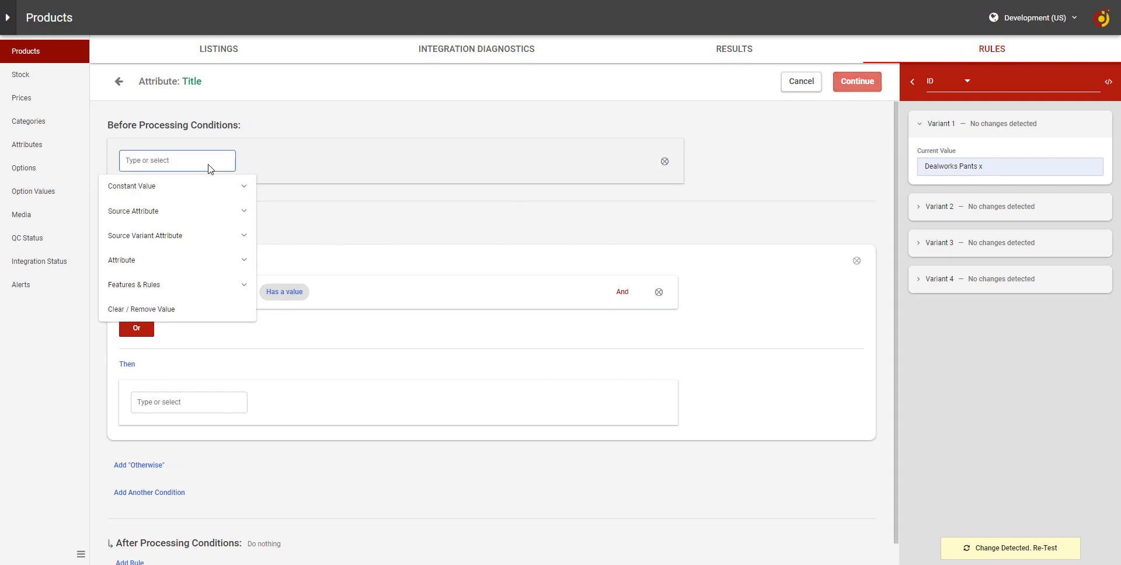
Examine the attributes, data actions, HTML features and text features available for the before-processing rule.
type("ap")
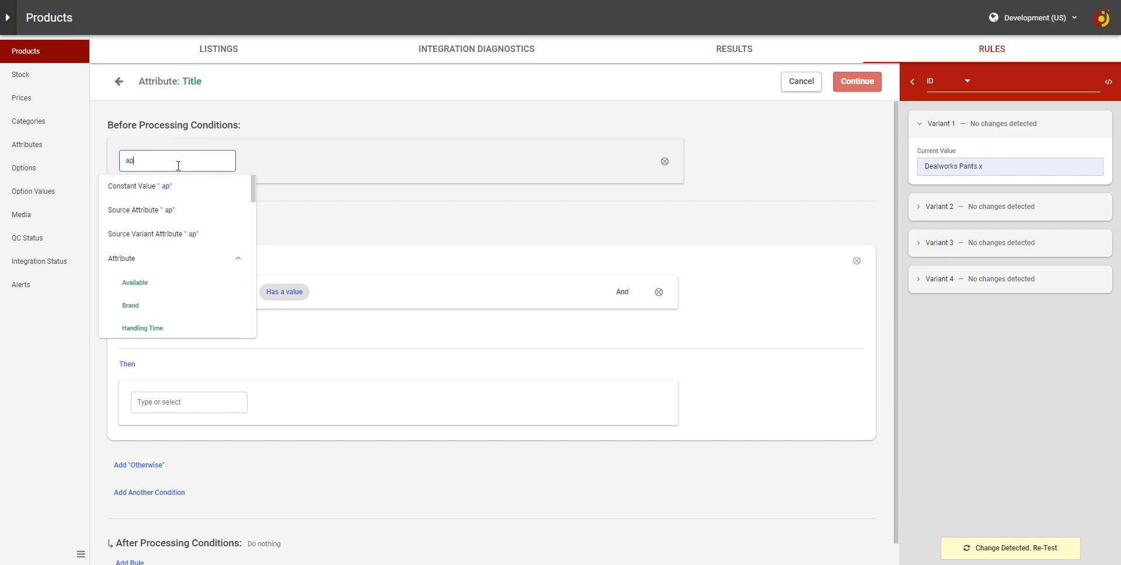
scroll(187, 310, "down", 1)
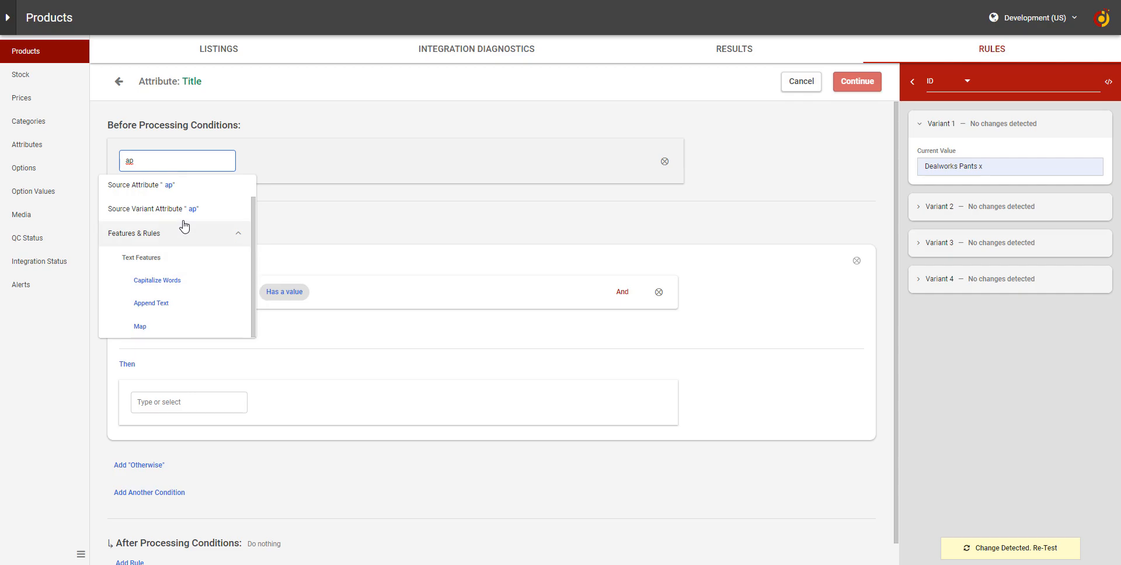
key("BackSpace")
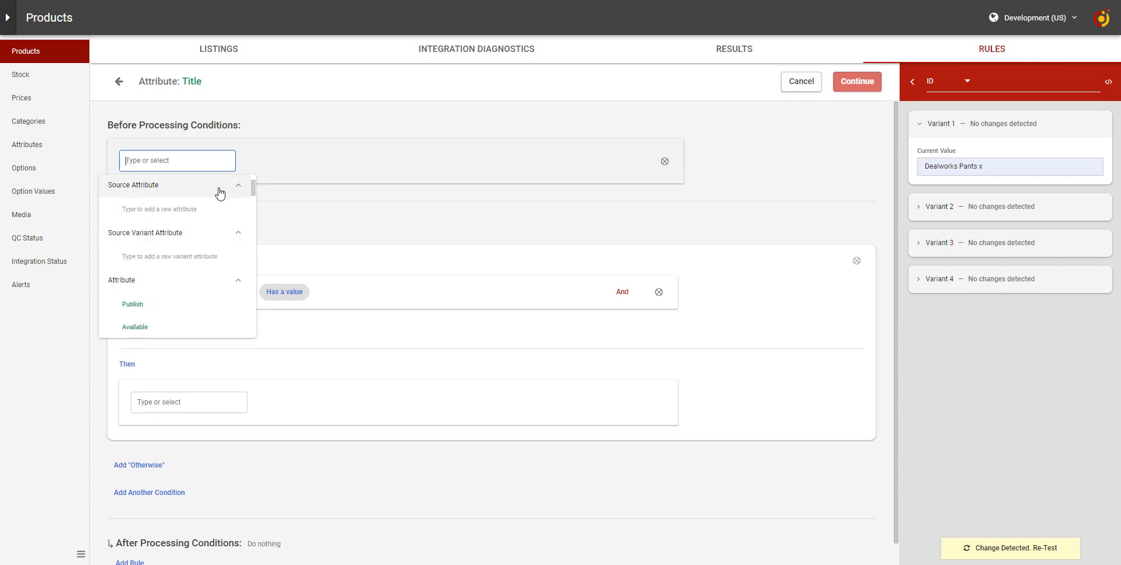
scroll(233, 216, "down", 1)
scroll(233, 231, "up", 1)
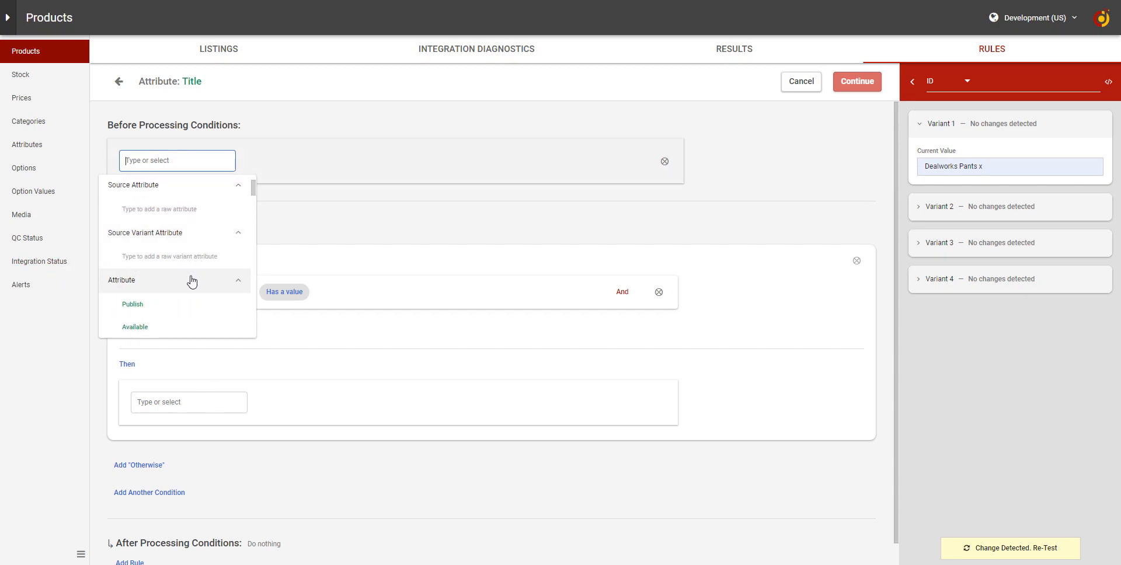
scroll(202, 289, "down", 1)
scroll(182, 254, "down", 2)
scroll(183, 260, "down", 10)
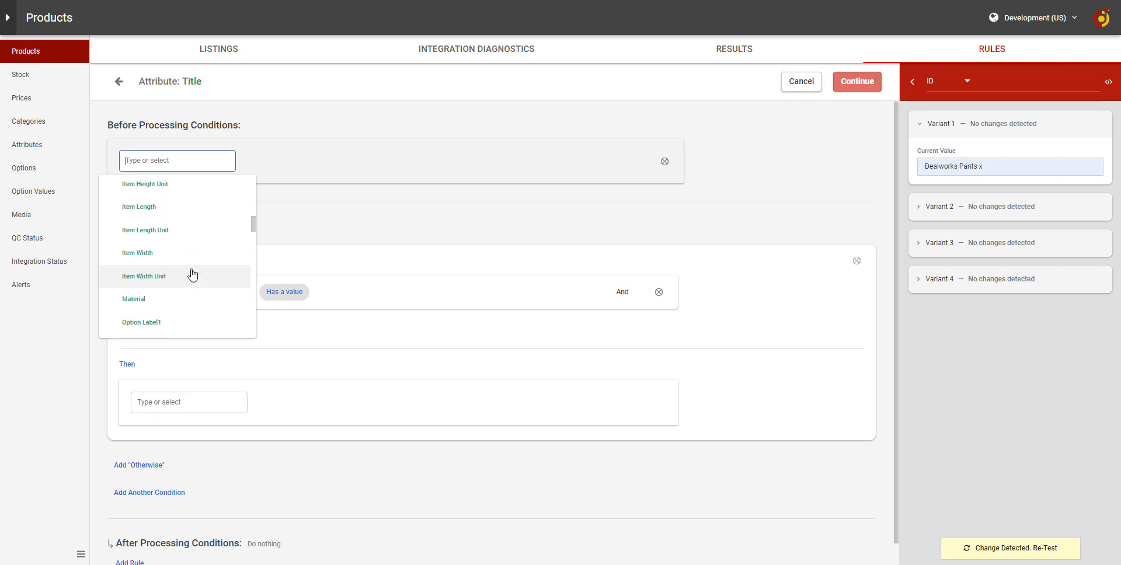
scroll(187, 268, "up", 3)
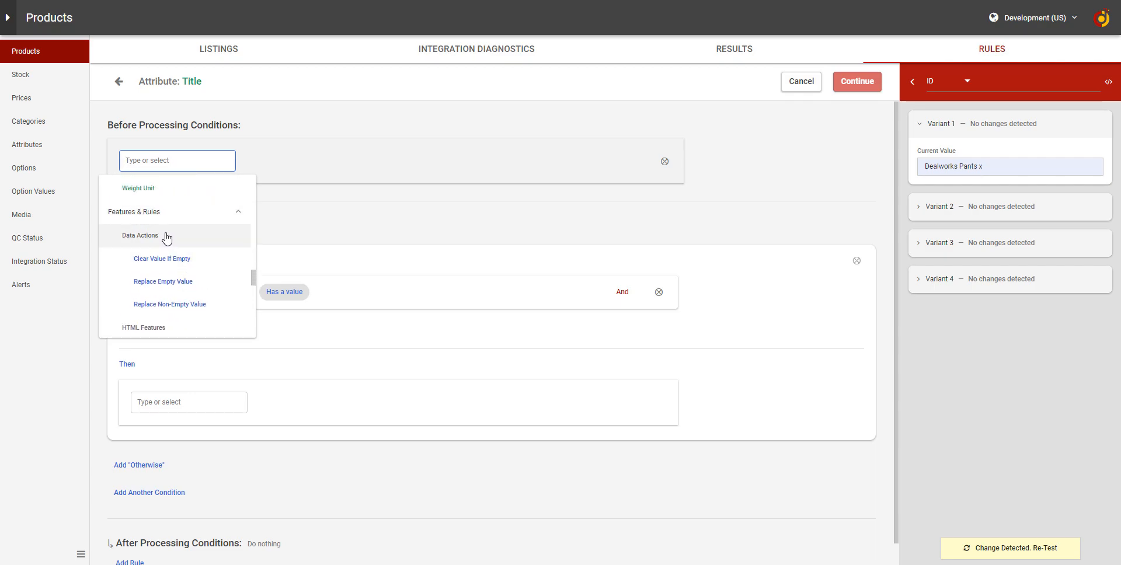
scroll(208, 234, "down", 1)
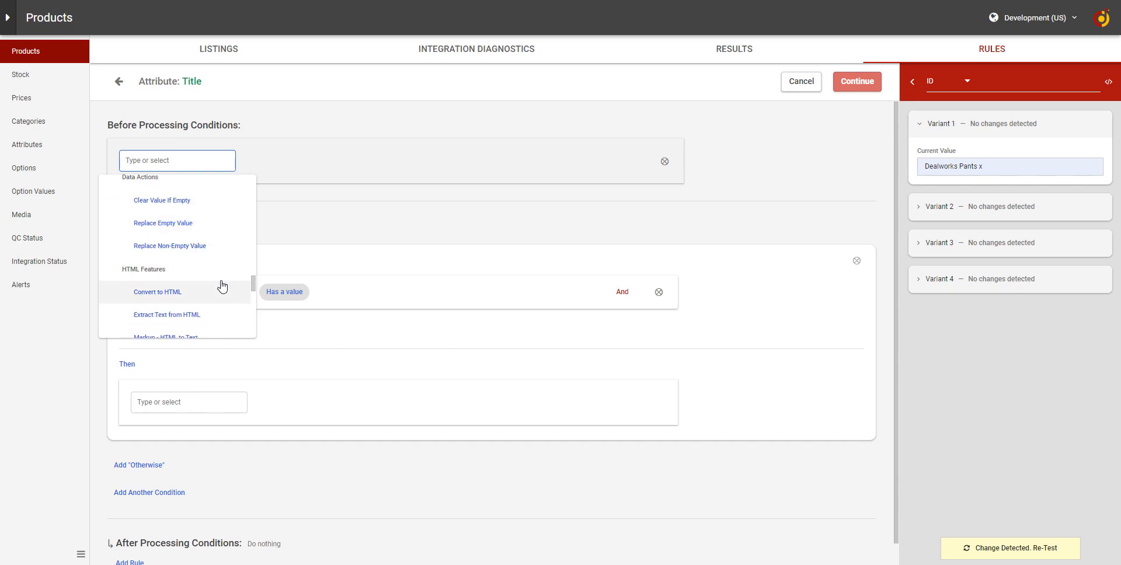
scroll(222, 285, "down", 1)
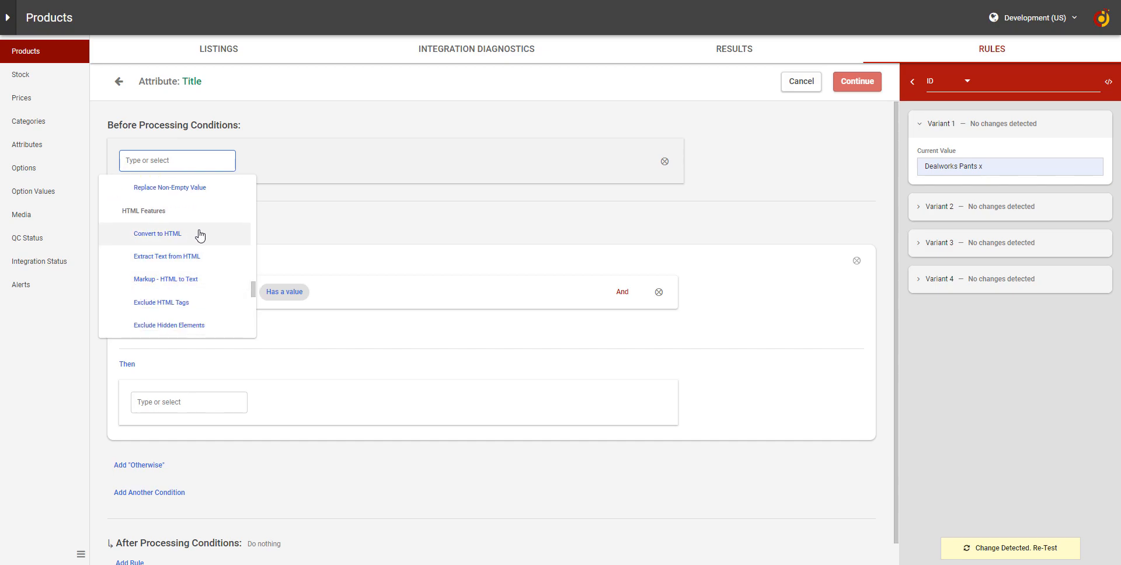
scroll(201, 248, "down", 5)
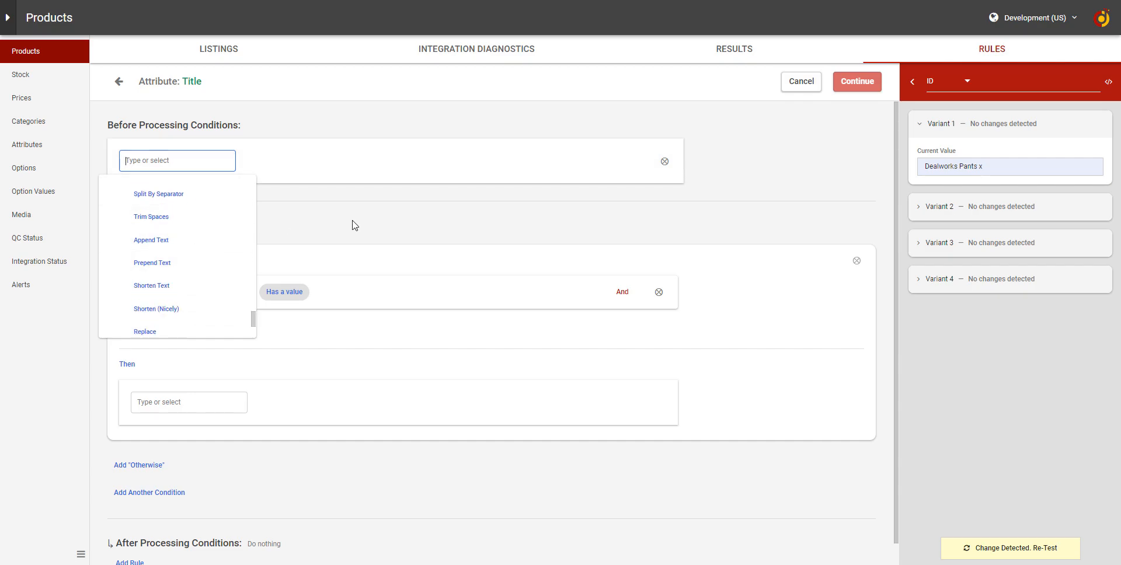
Set the before-processing rule to Append Text with the constant value ' - '.
left_click(210, 250)
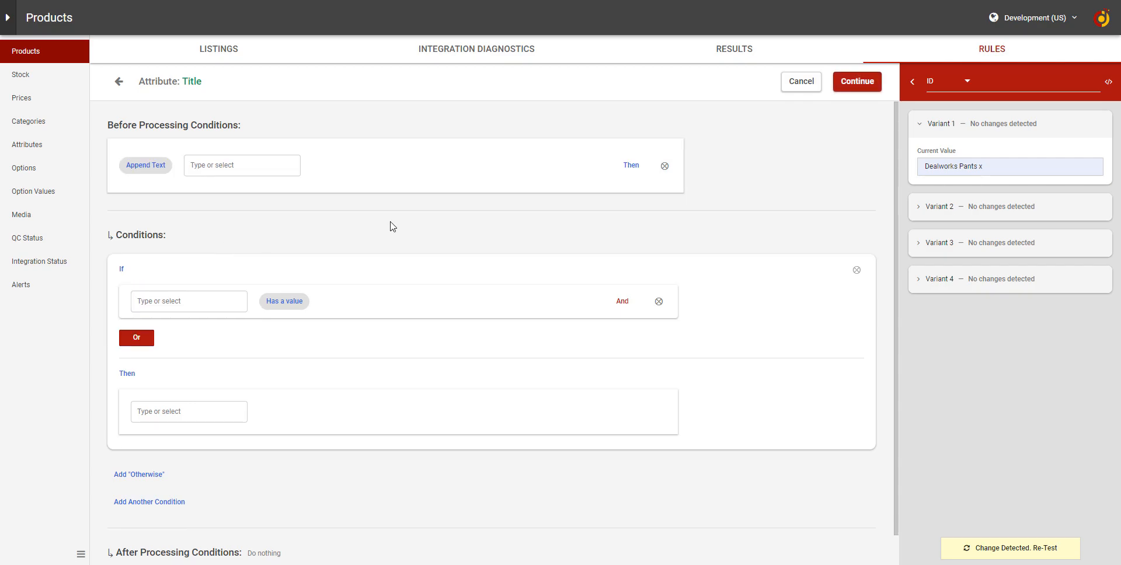
left_click(234, 167)
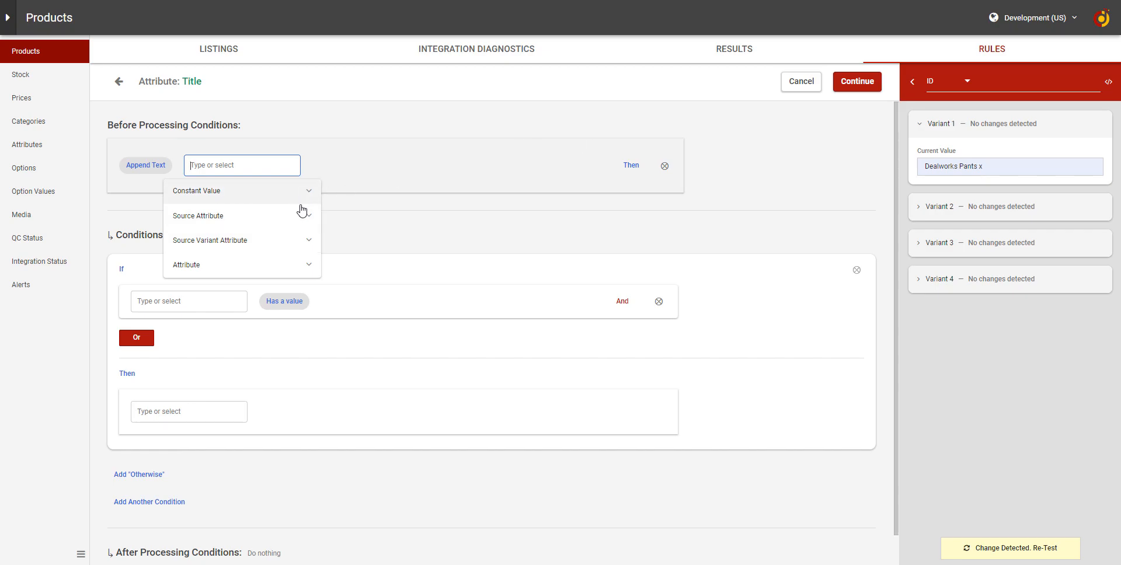
left_click(310, 216)
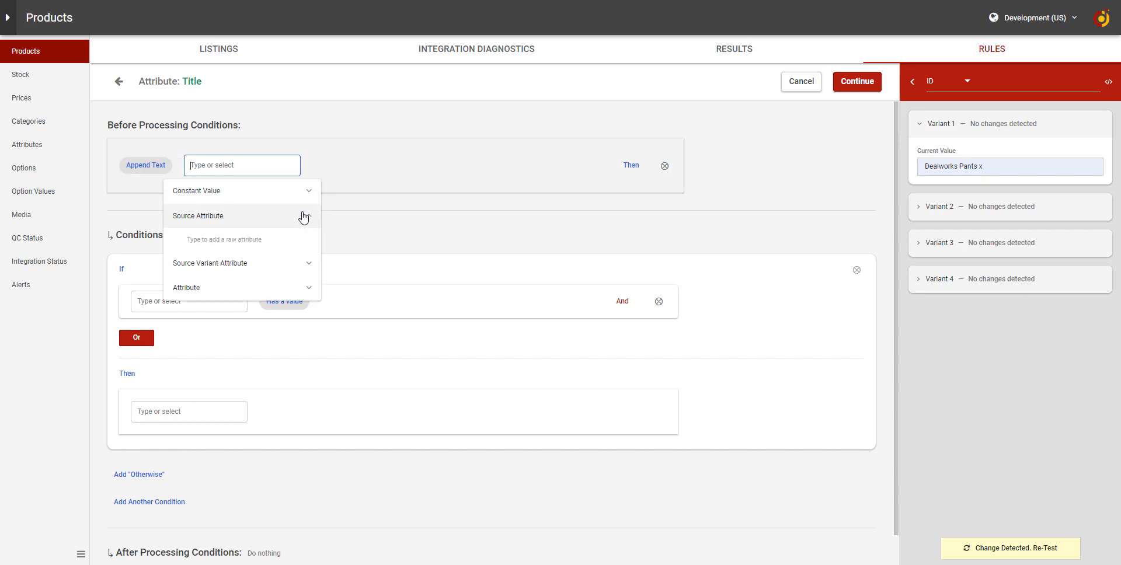
left_click(311, 290)
scroll(268, 292, "down", 1)
scroll(233, 251, "up", 1)
left_click(199, 193)
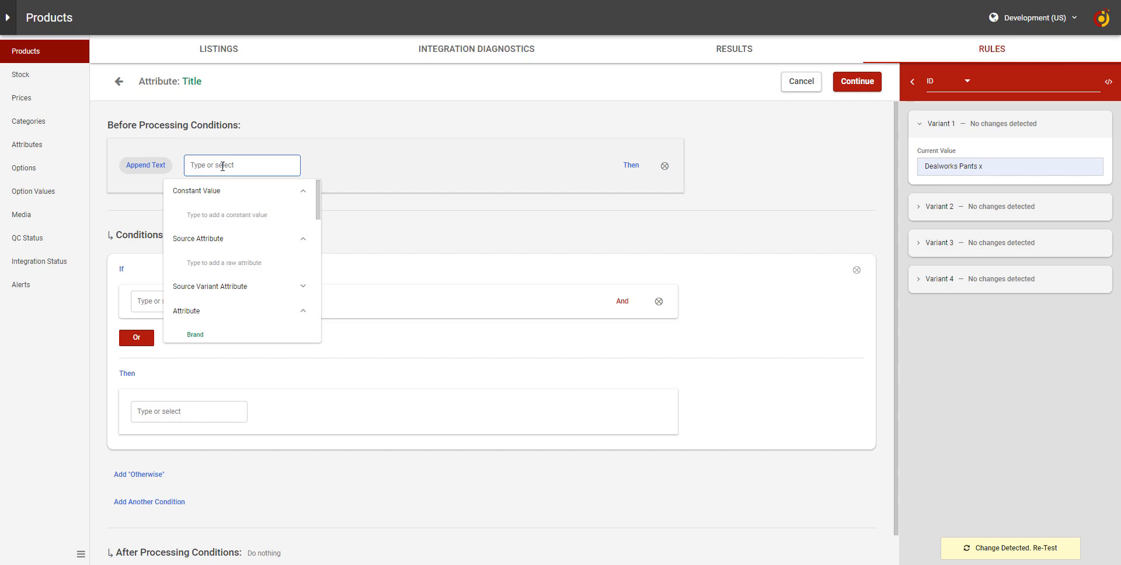
type("-")
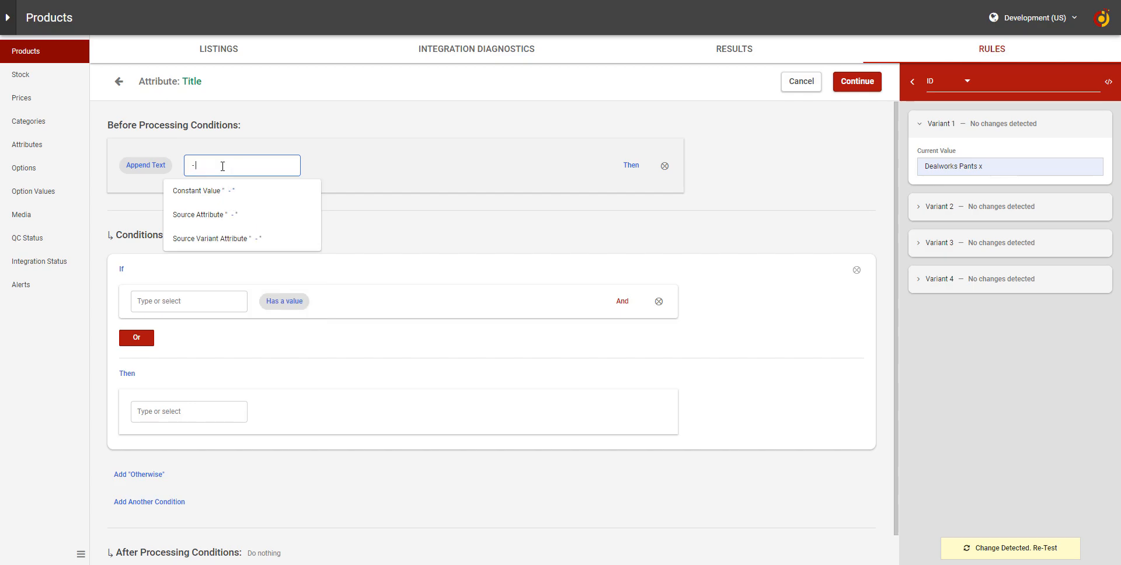
key("Return")
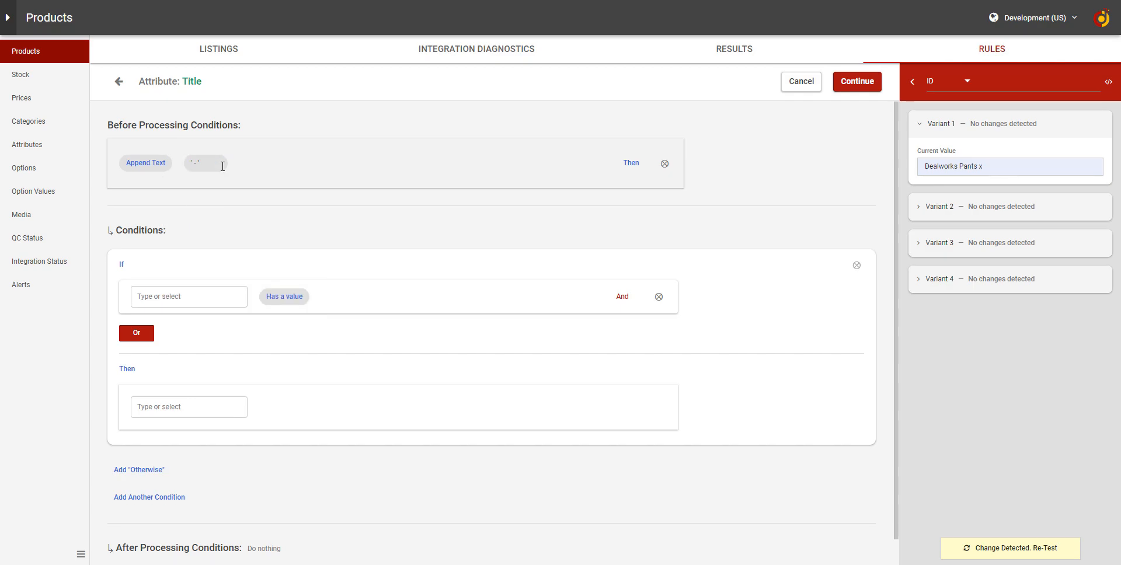
Chain a second before-processing rule that uses Append Text with the Brand attribute.
left_click(634, 166)
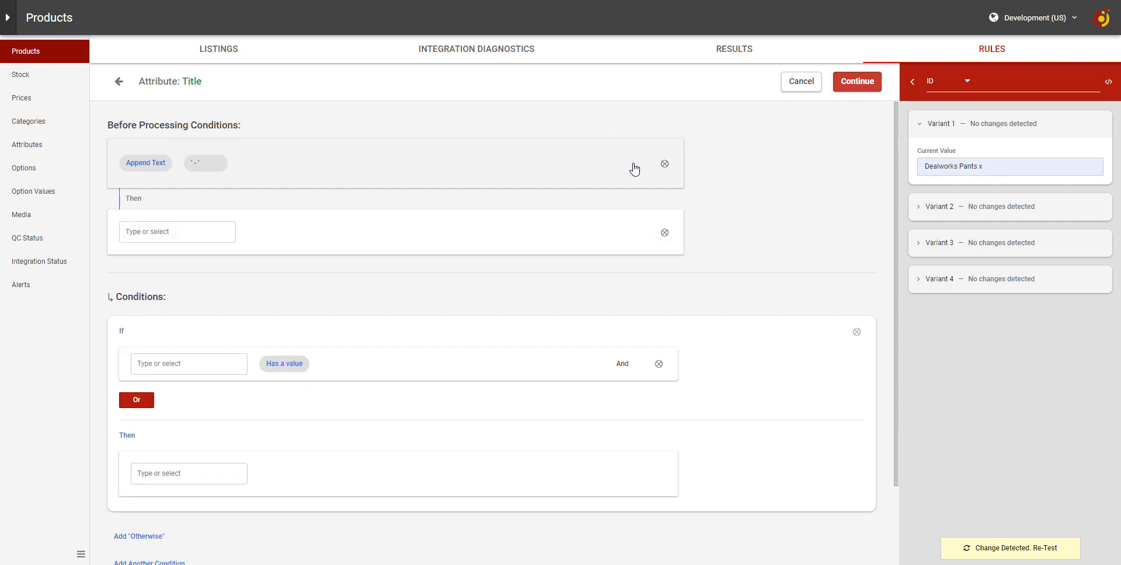
left_click(176, 230)
type("app")
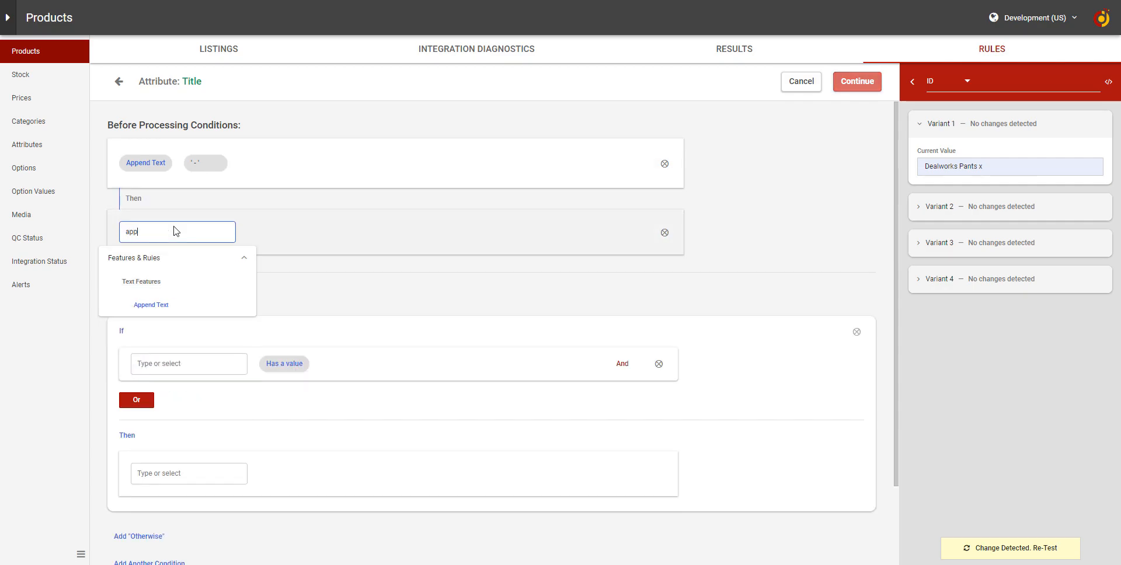
left_click(176, 308)
left_click(279, 237)
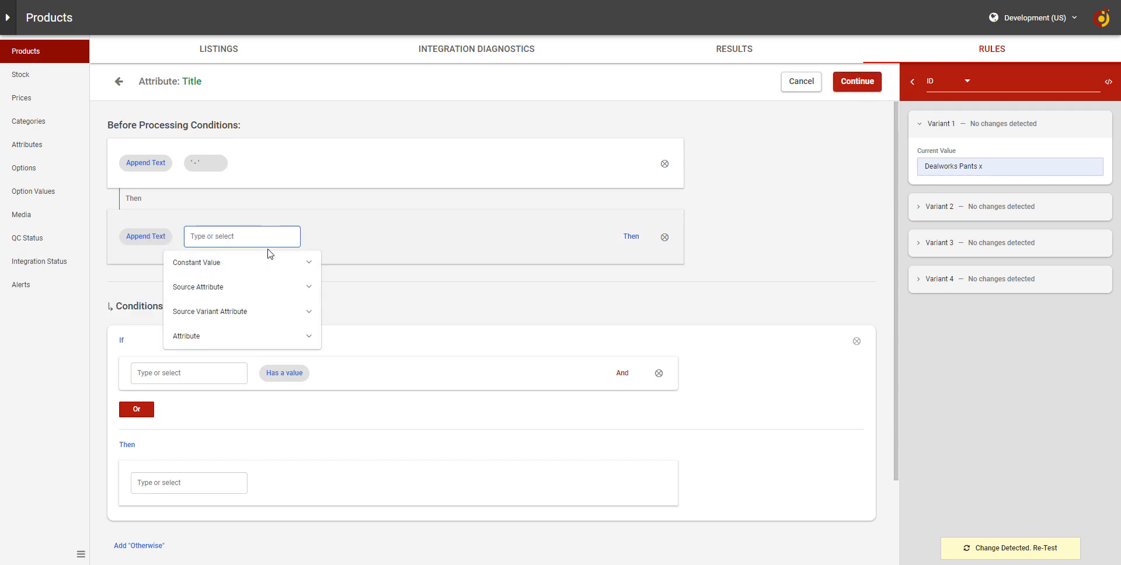
type("bra")
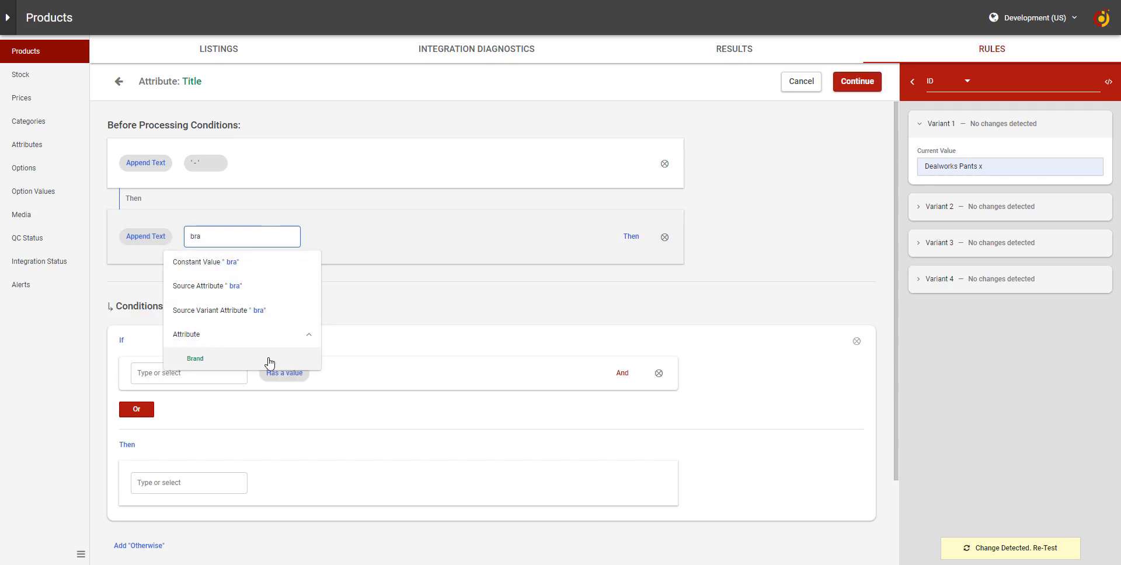
left_click(268, 358)
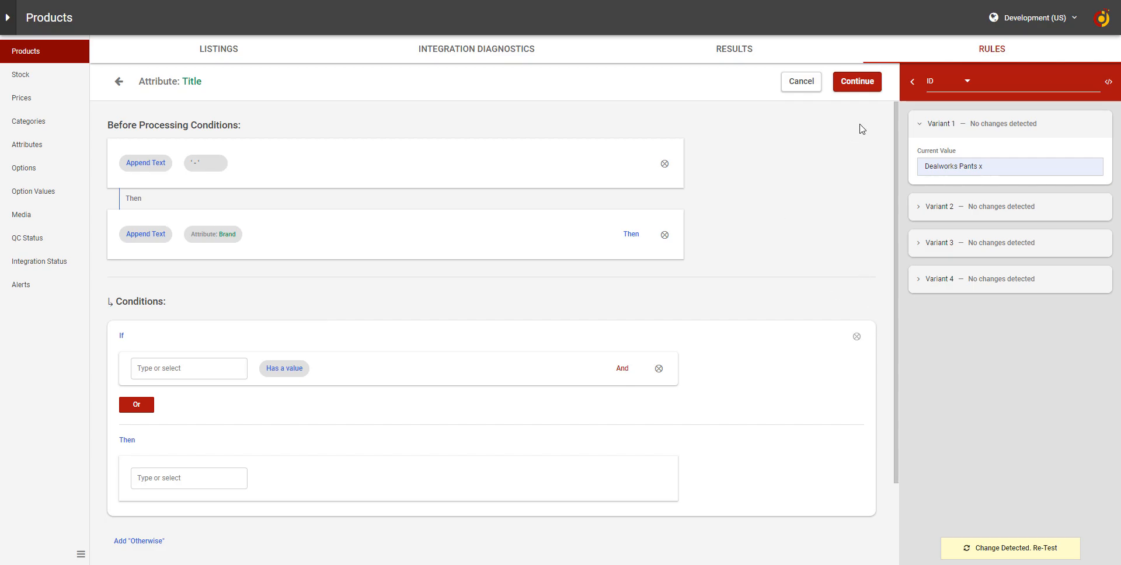
Re-test the rules by comparing Variant 1's previous and new title values, and accept the Title rule.
left_click(969, 552)
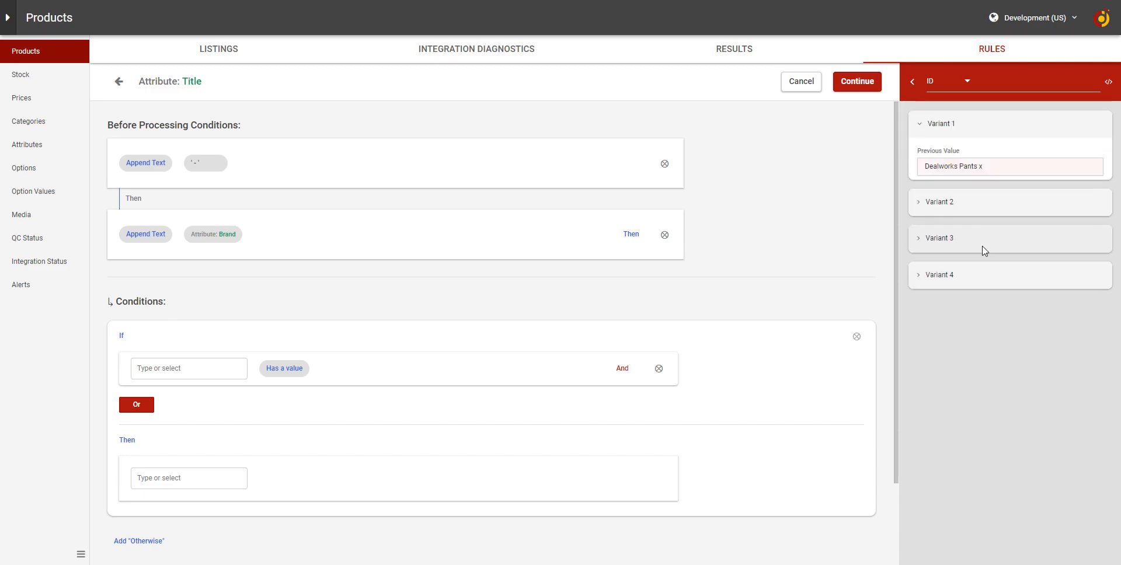
mouse_move(918, 149)
left_mouse_down()
mouse_move(966, 151)
mouse_move(917, 169)
left_mouse_up()
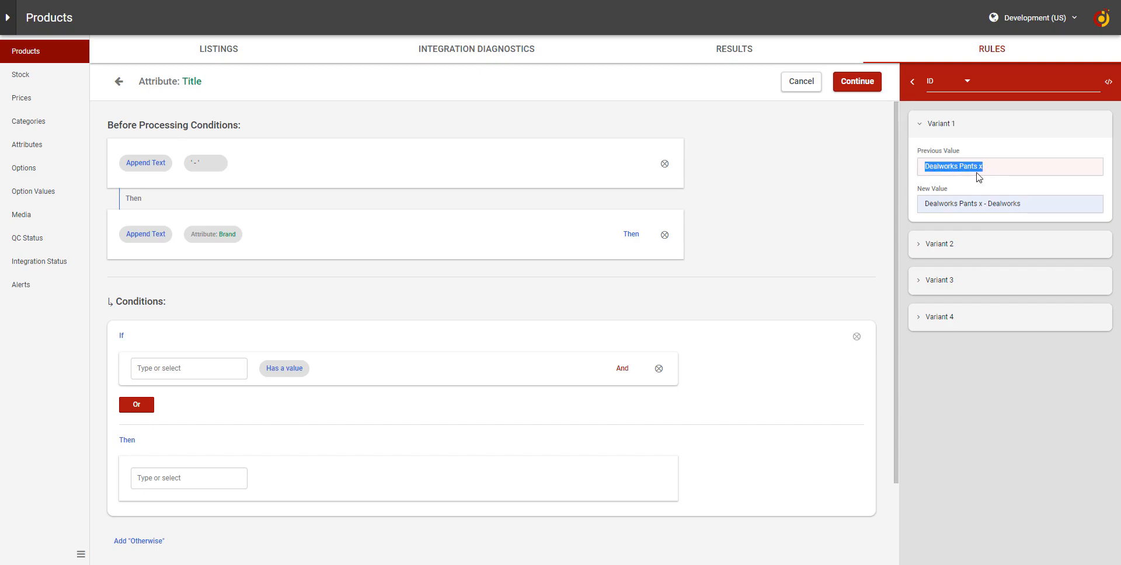
left_click(995, 173)
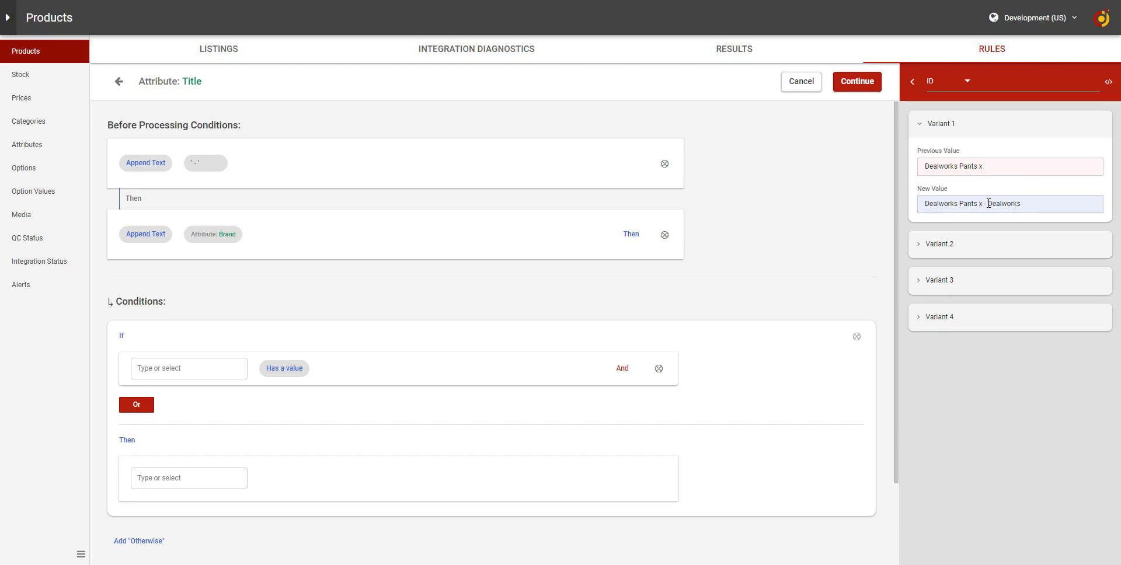
left_click_drag(988, 203, 1031, 205)
left_click(1039, 205)
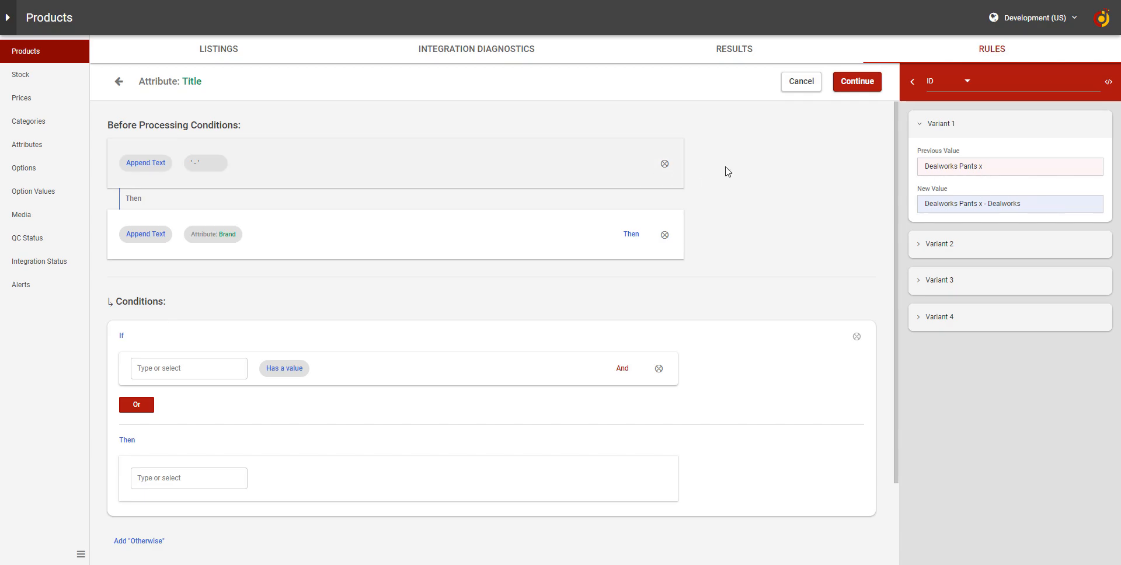
left_click(864, 95)
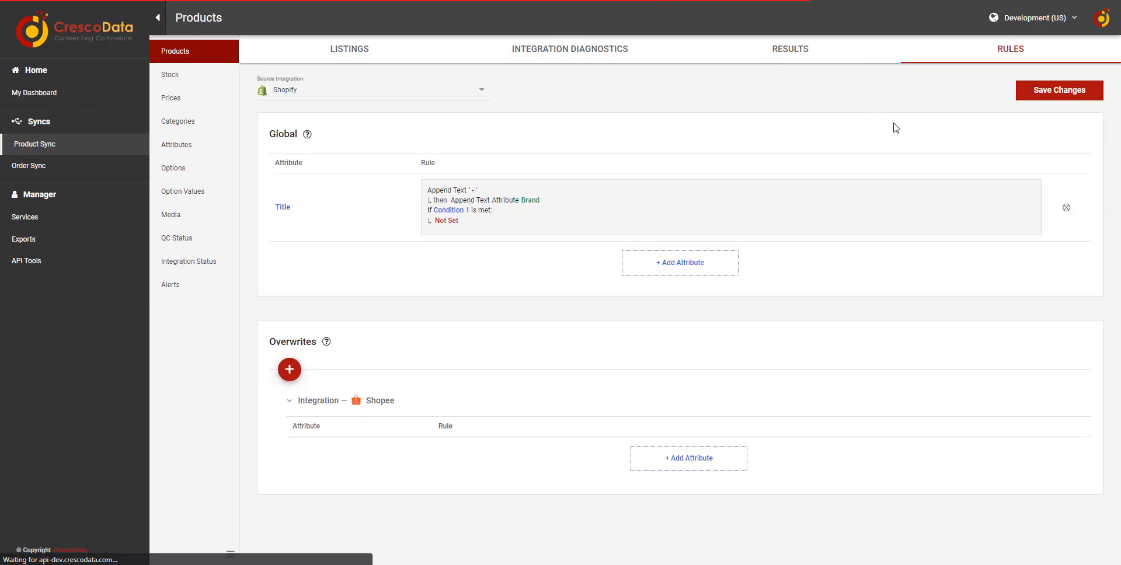
Save the rule changes and create a global rule for the Publish attribute.
left_click(1047, 98)
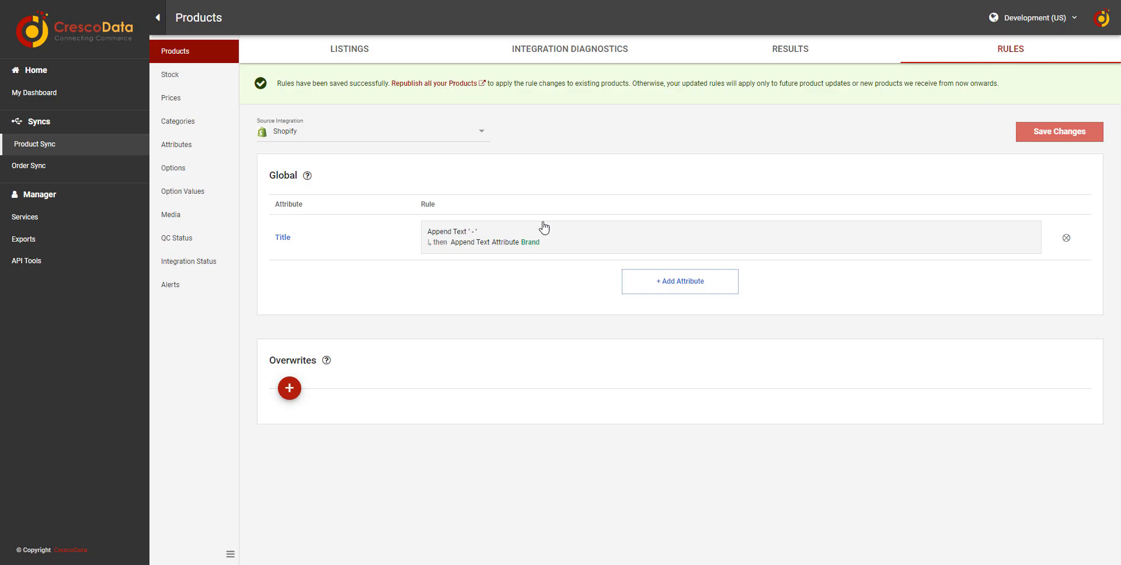
left_click(700, 284)
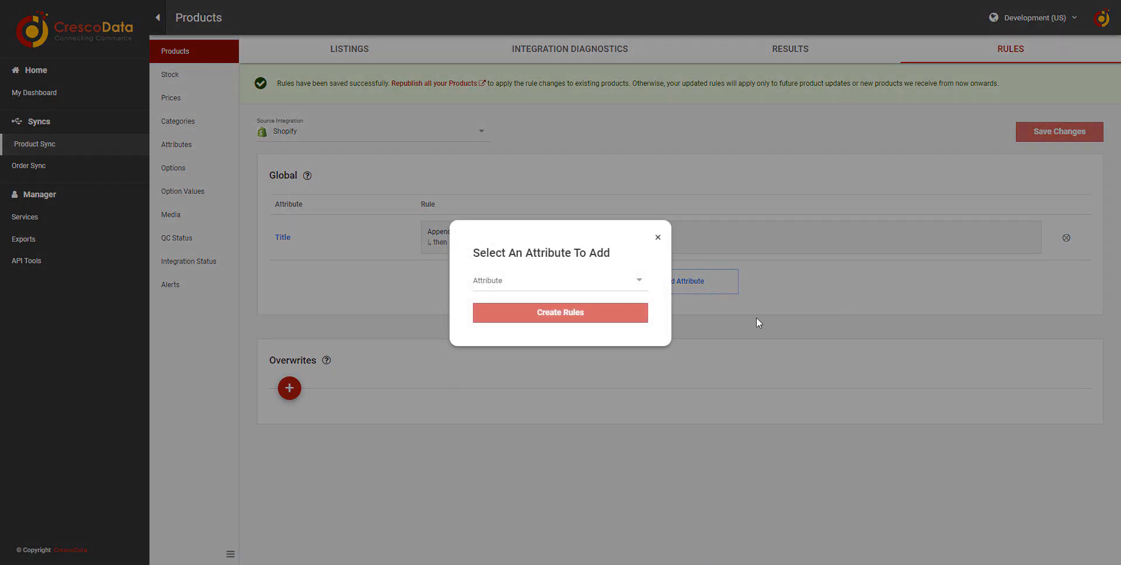
left_click(521, 286)
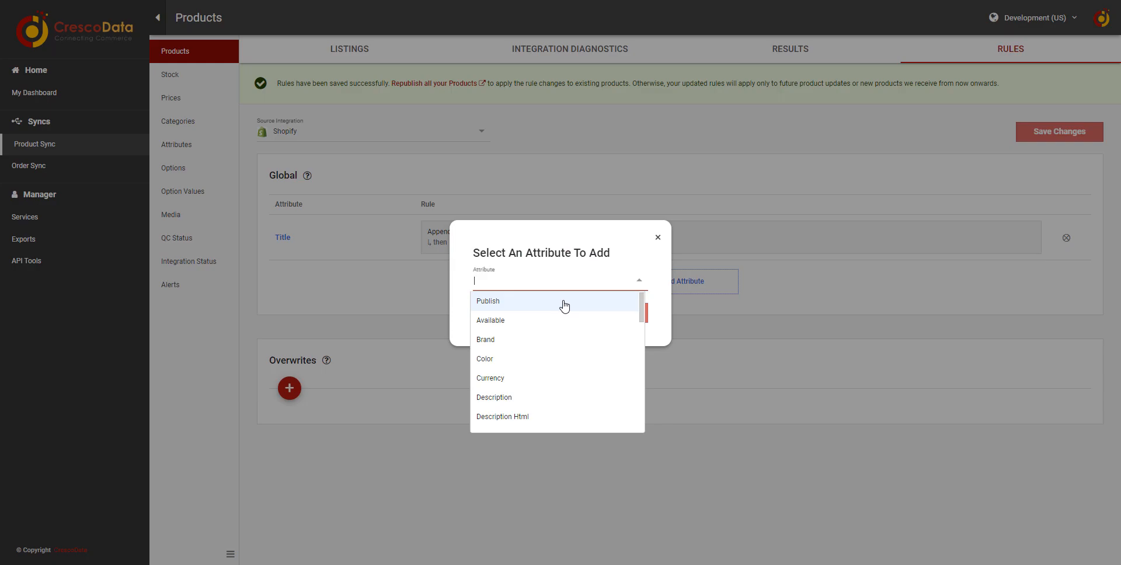
left_click(563, 303)
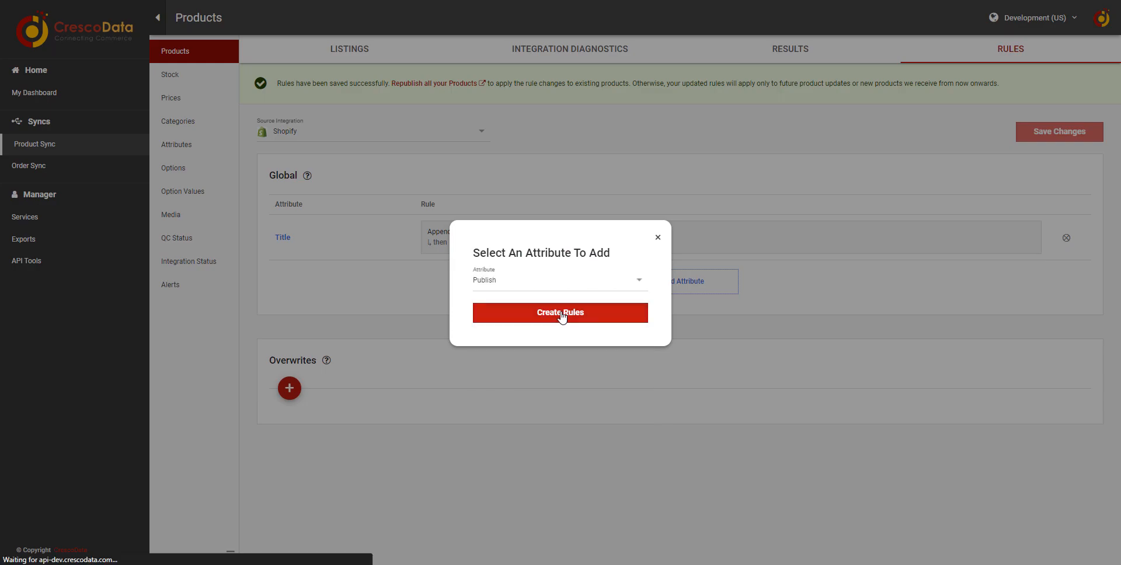
left_click(561, 314)
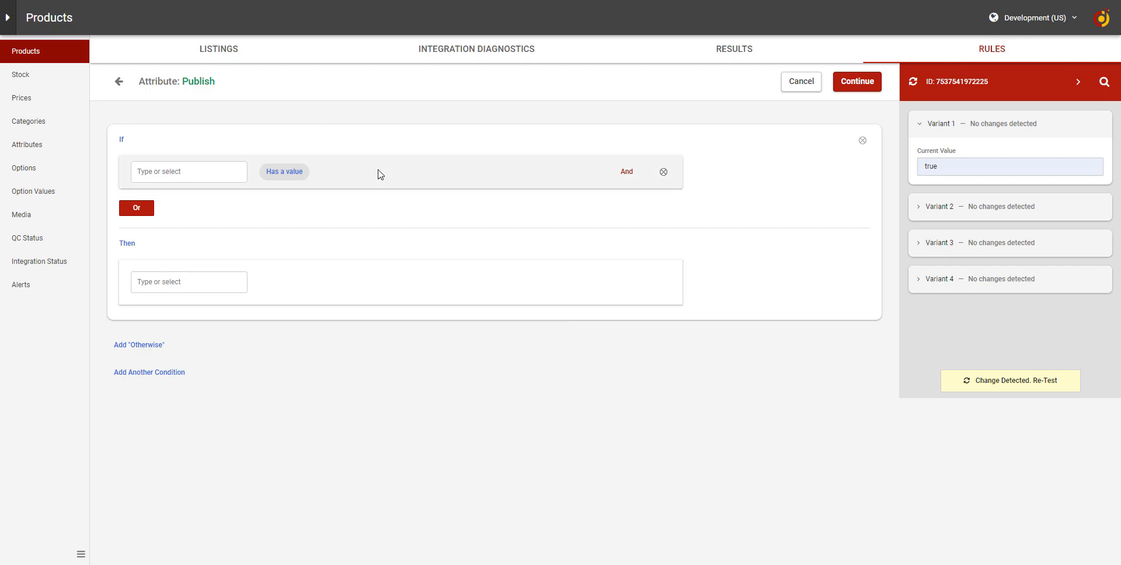
Set the Publish rule's If condition to check the Sku attribute with Contains One Of Text.
left_click(200, 170)
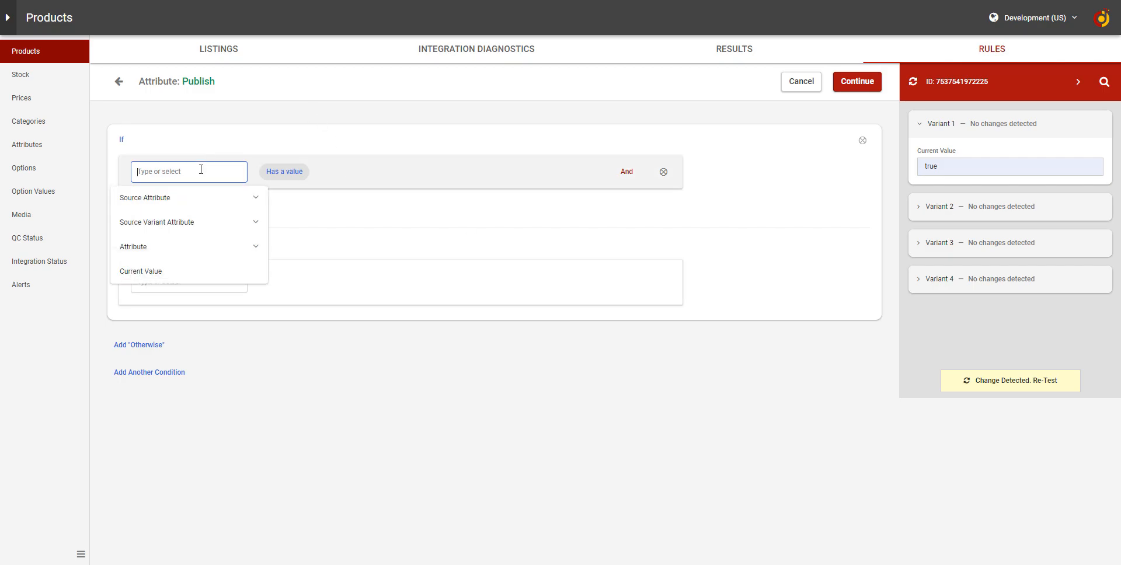
type("sku")
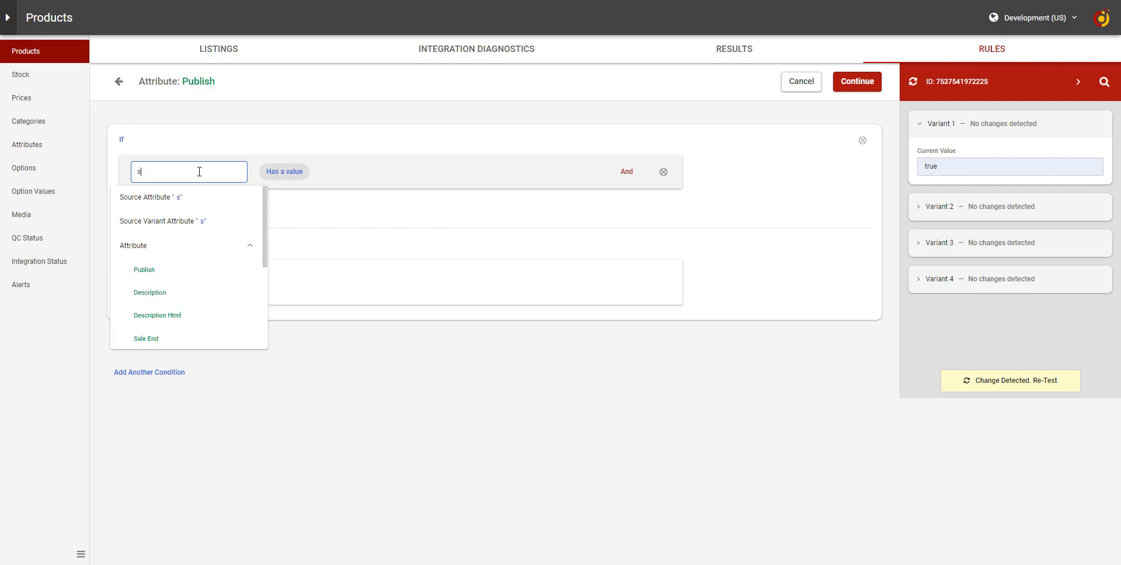
left_click(153, 272)
left_click(243, 172)
type("con")
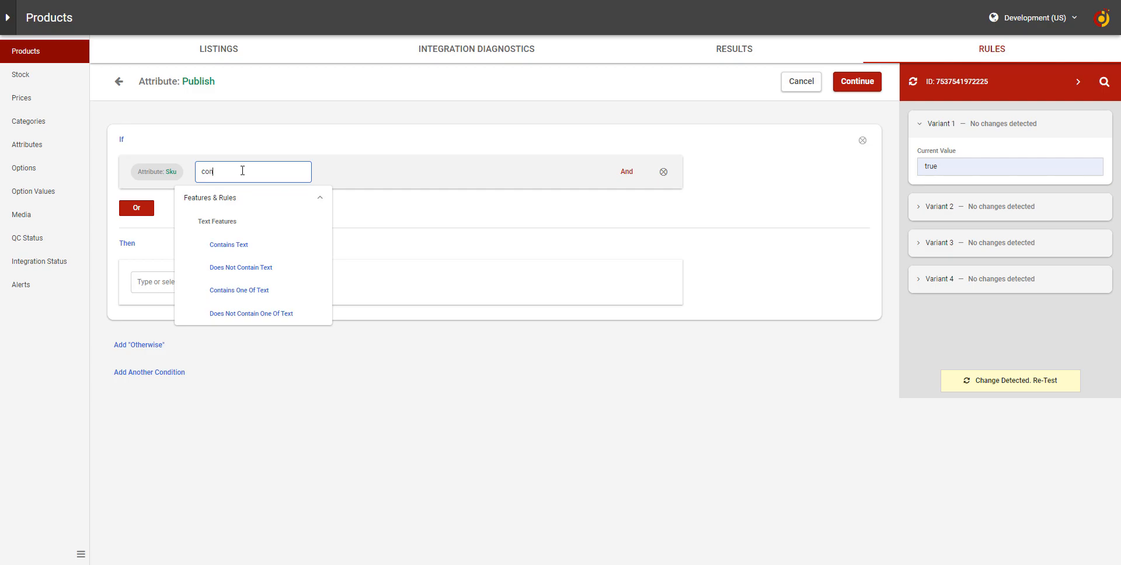
left_click(278, 294)
left_click(444, 178)
left_click(528, 305)
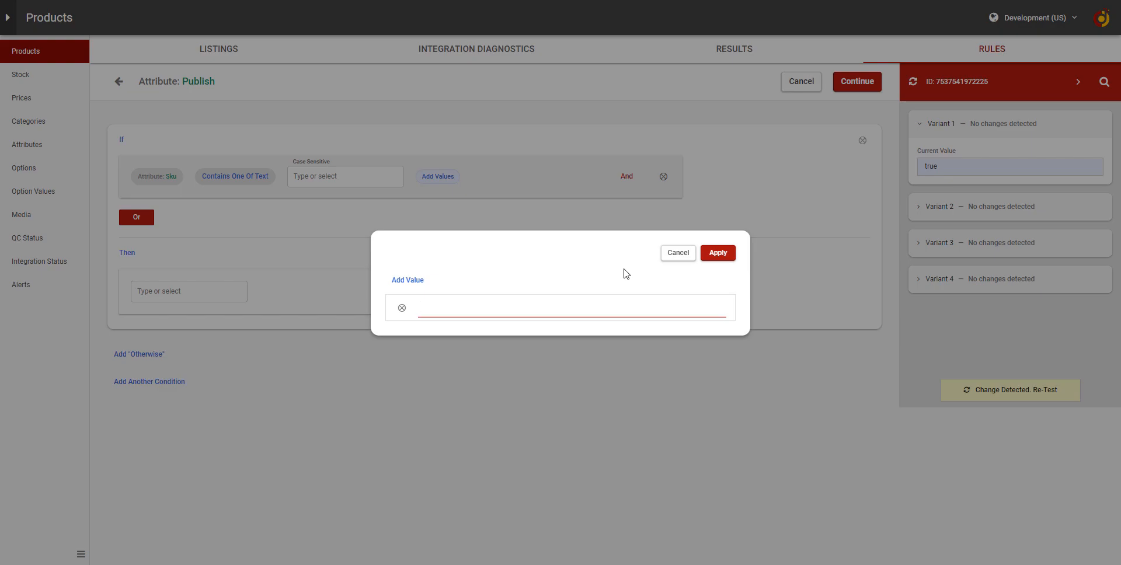
left_click(678, 254)
Set the Then outcome of the Sku condition to False.
left_click(184, 292)
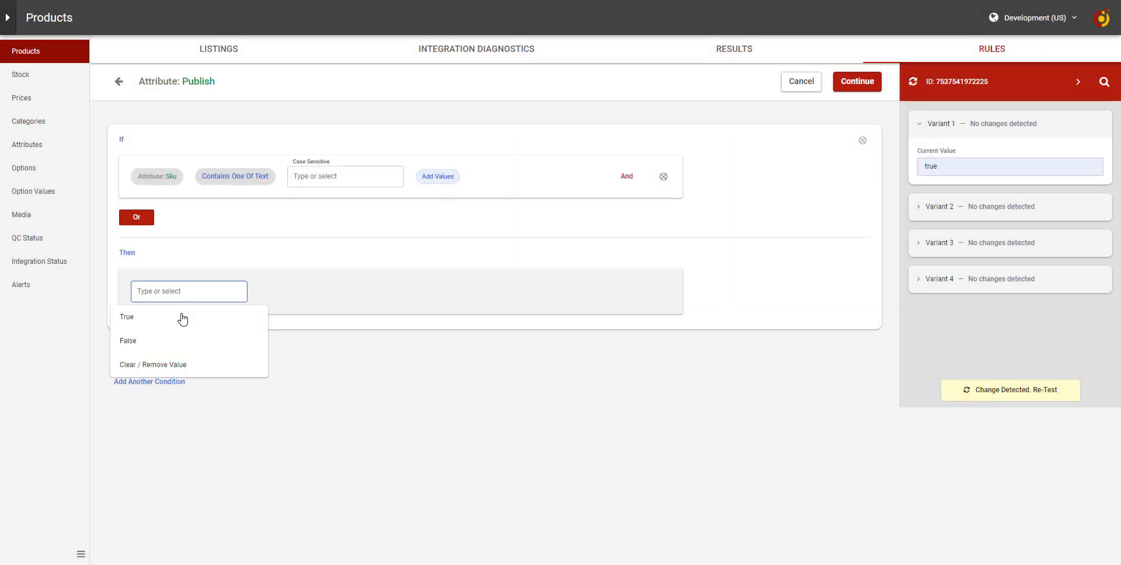
left_click(162, 340)
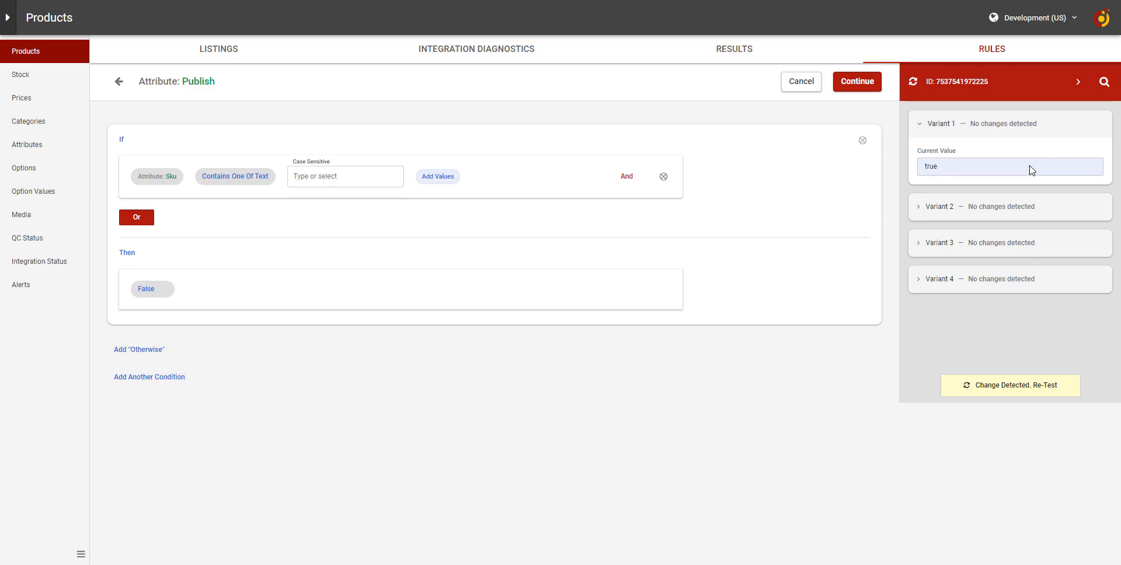
Find the sku in the test product's Cresco record and copy its value, Apparel-34.
left_click(962, 82)
key("ctrl+f")
type("sku")
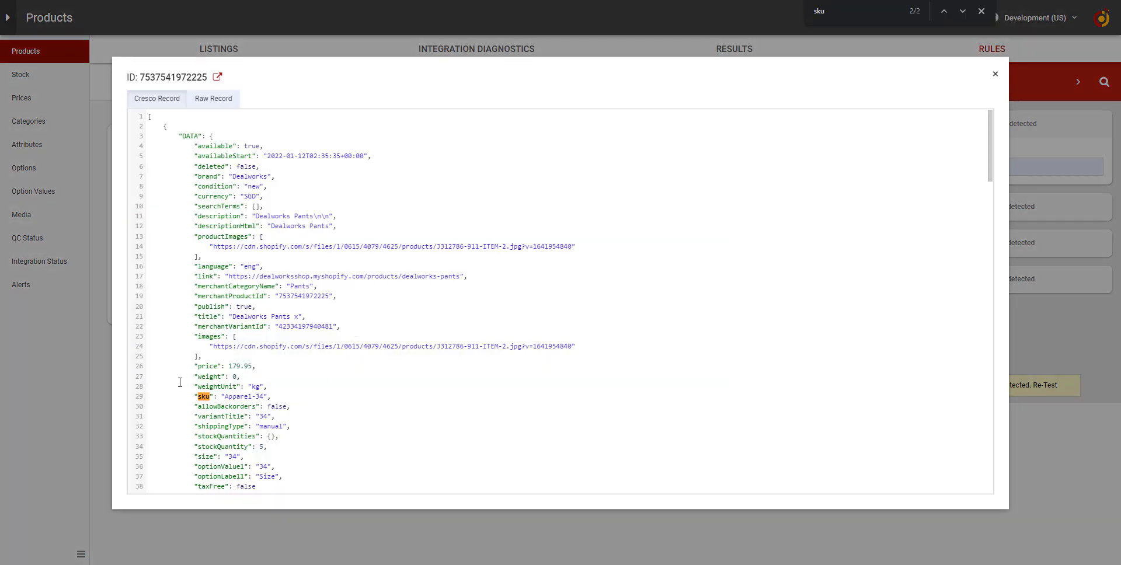
left_click_drag(264, 397, 225, 396)
key("ctrl+c")
left_click(996, 75)
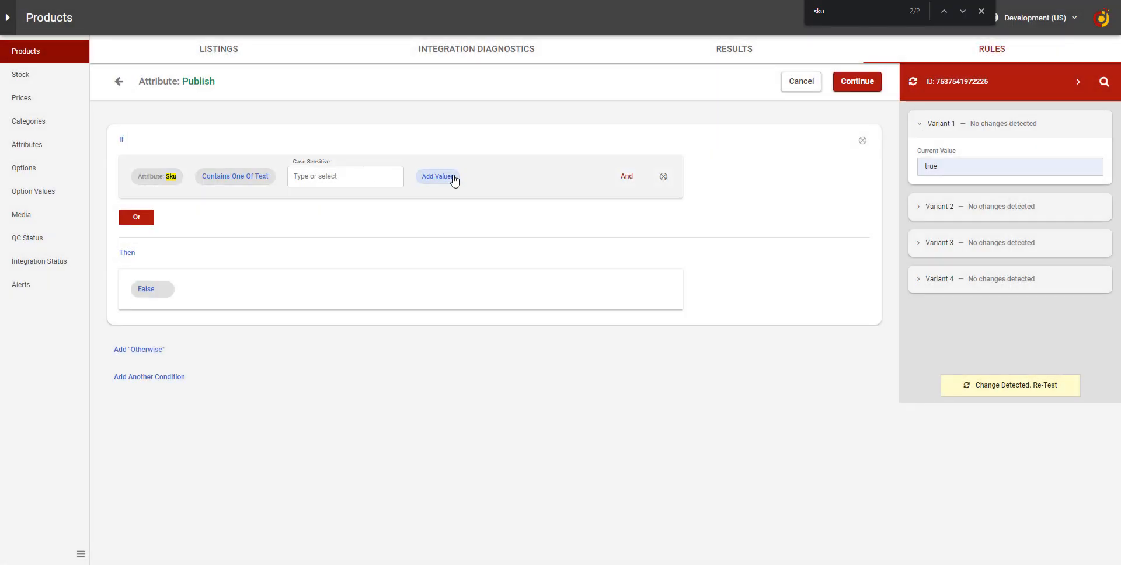
Add Apparel-34 as a value of the Sku condition and re-test the Publish rule.
left_click(454, 178)
left_click(475, 305)
key("ctrl+v")
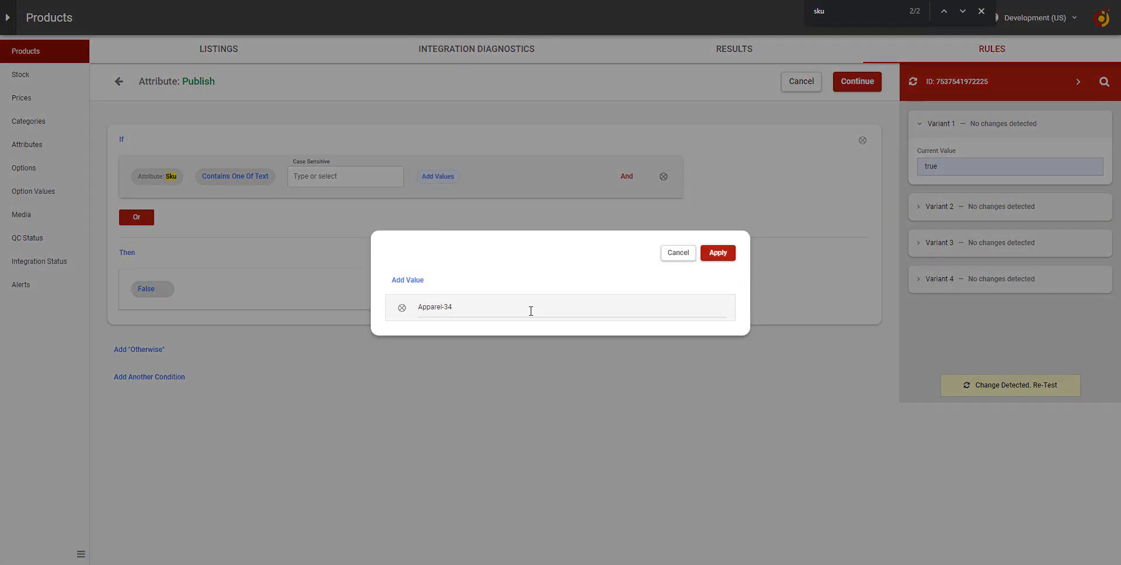
left_click(718, 253)
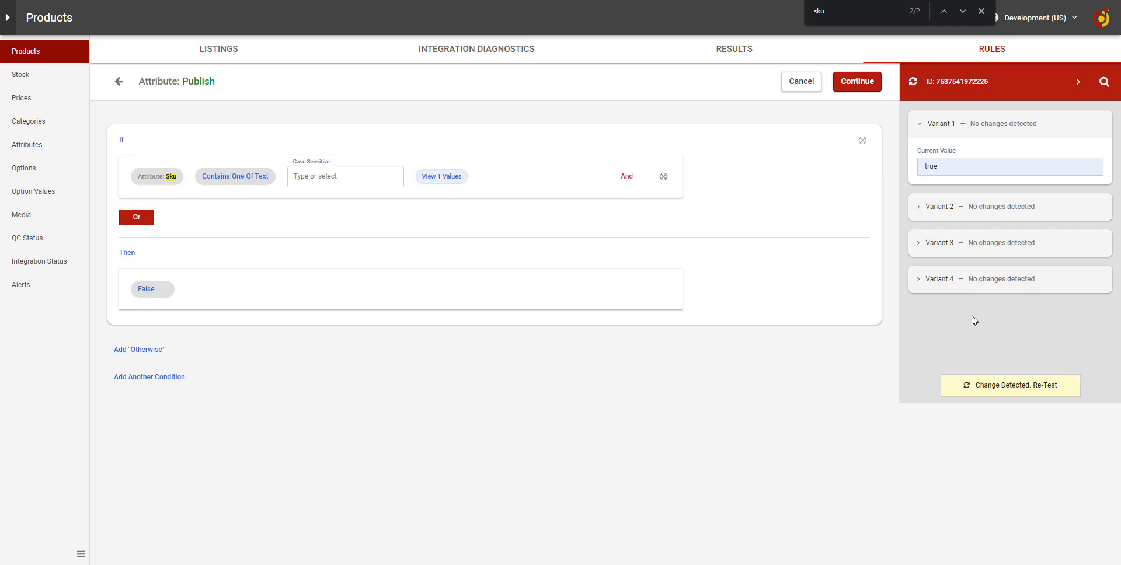
left_click(972, 394)
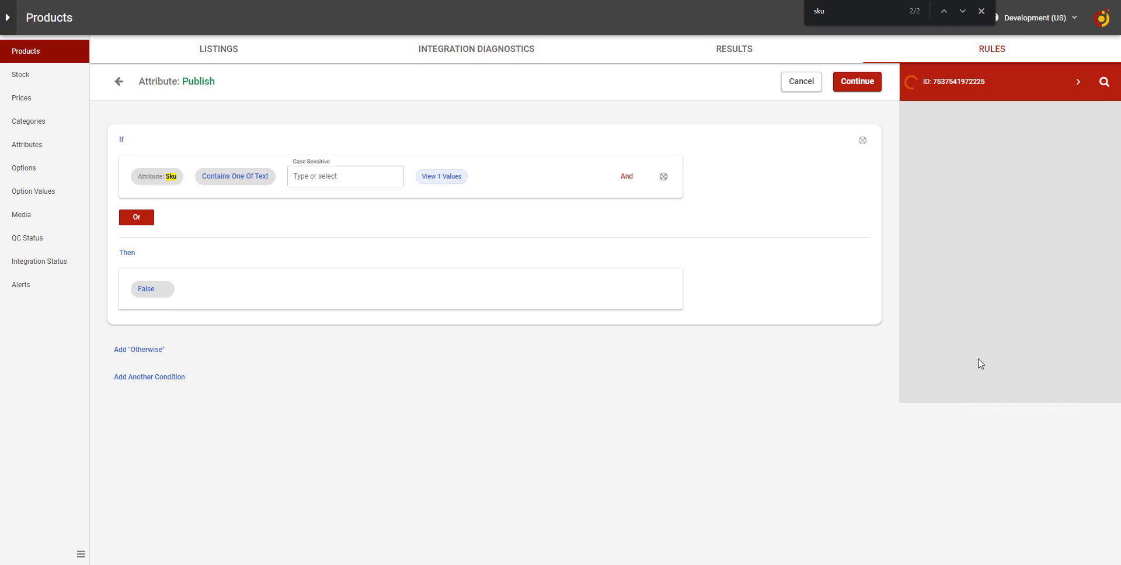
left_click(982, 12)
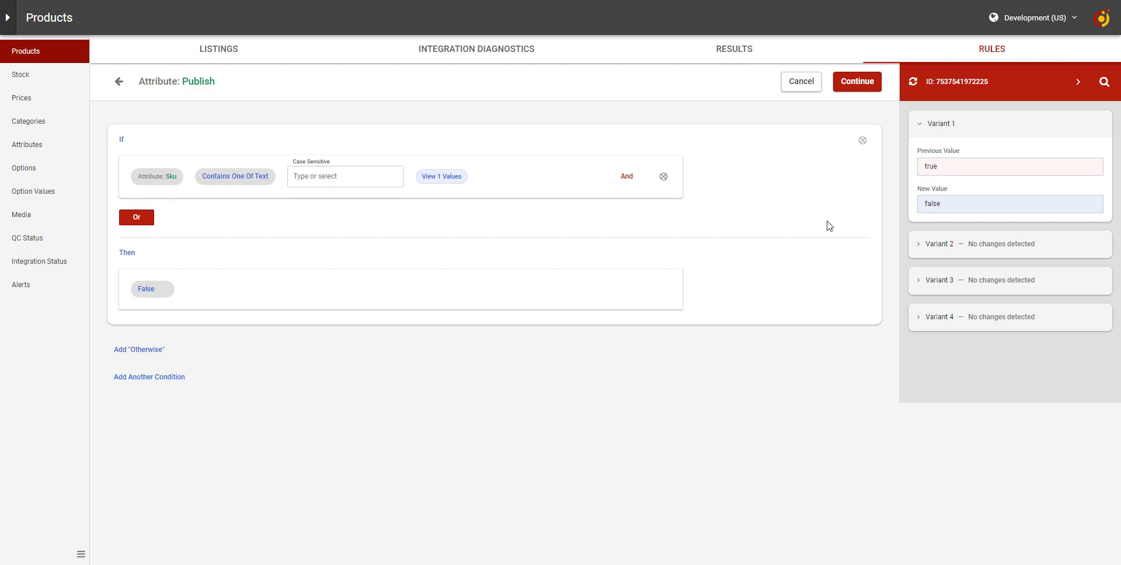
Add an Otherwise If condition to the Publish rule that checks the Brand attribute.
left_click(153, 352)
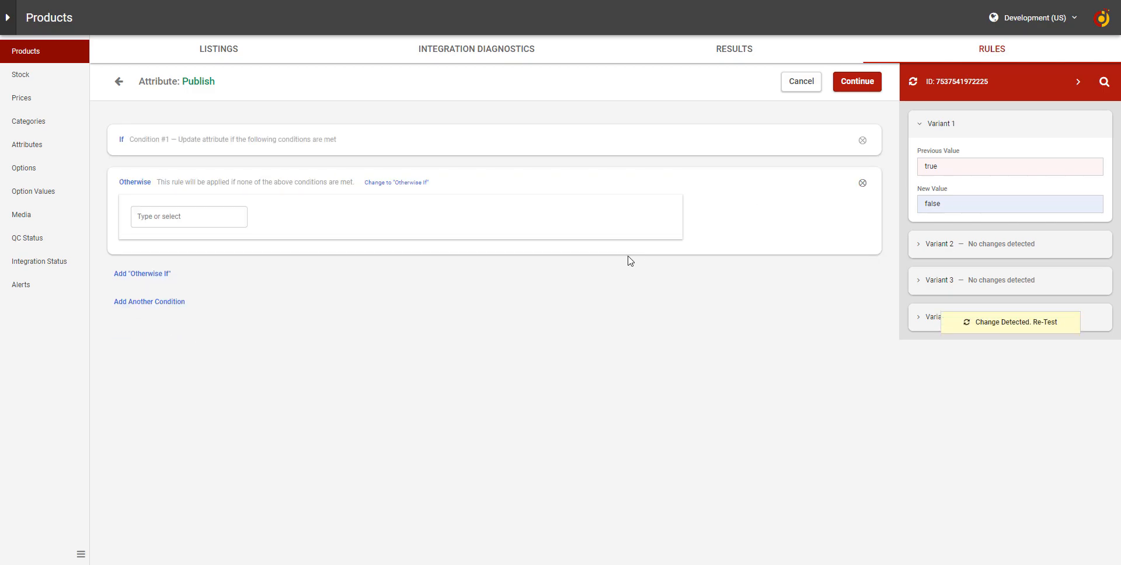
left_click(405, 183)
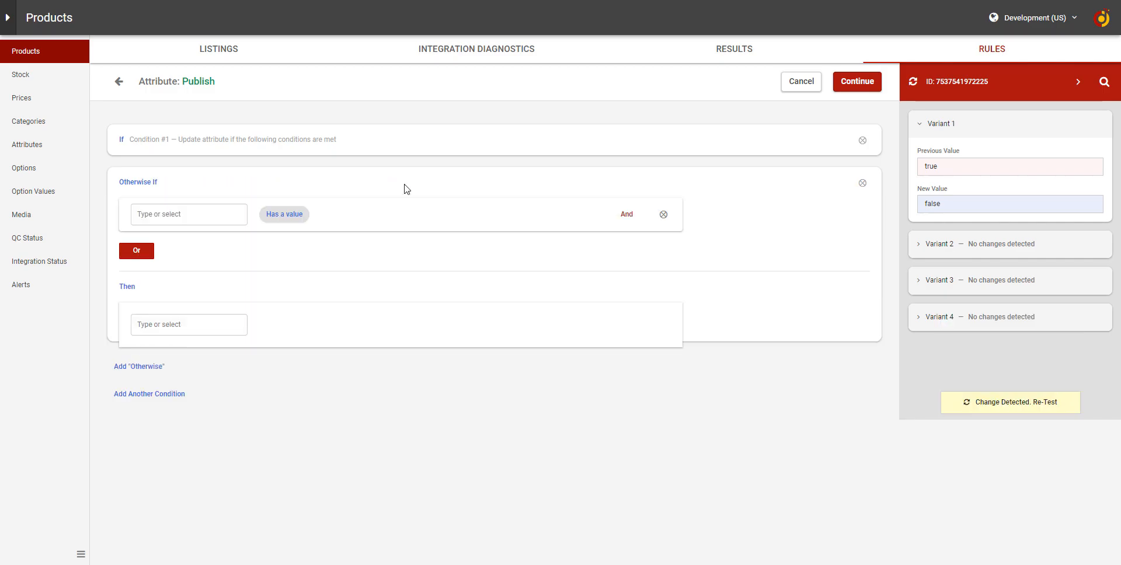
left_click(220, 212)
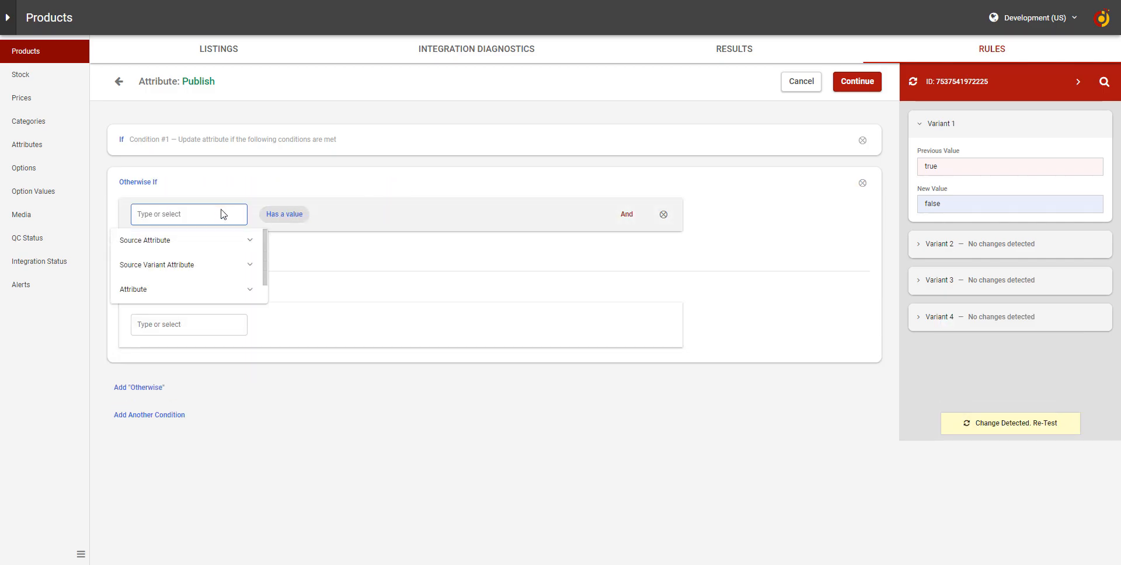
type("bra")
left_click(233, 315)
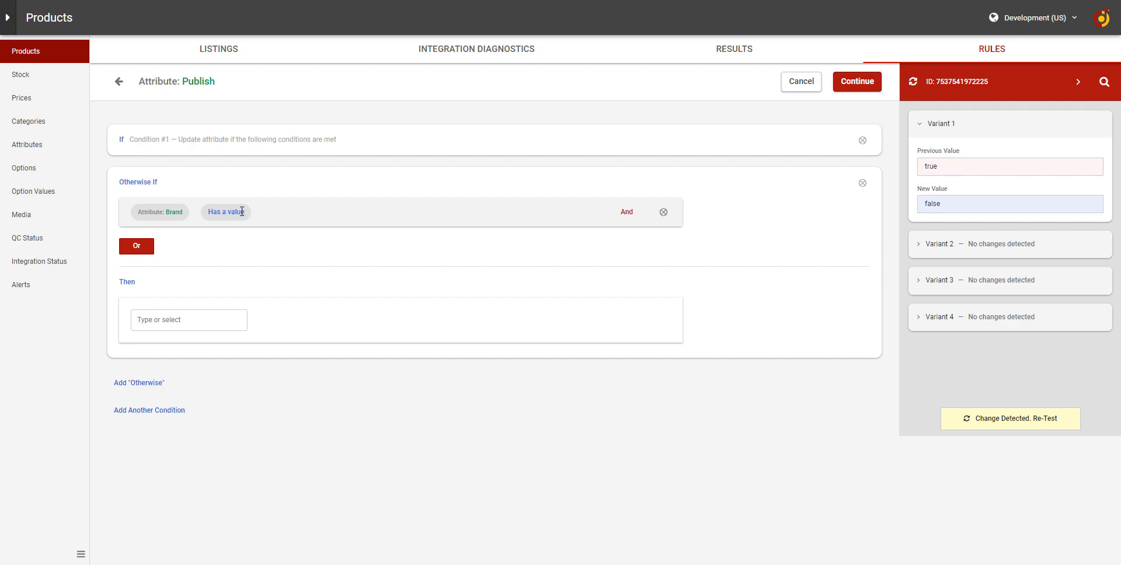
Set the Brand condition to Contains Text with the constant value 'DealWorks'.
left_click(239, 212)
type("con")
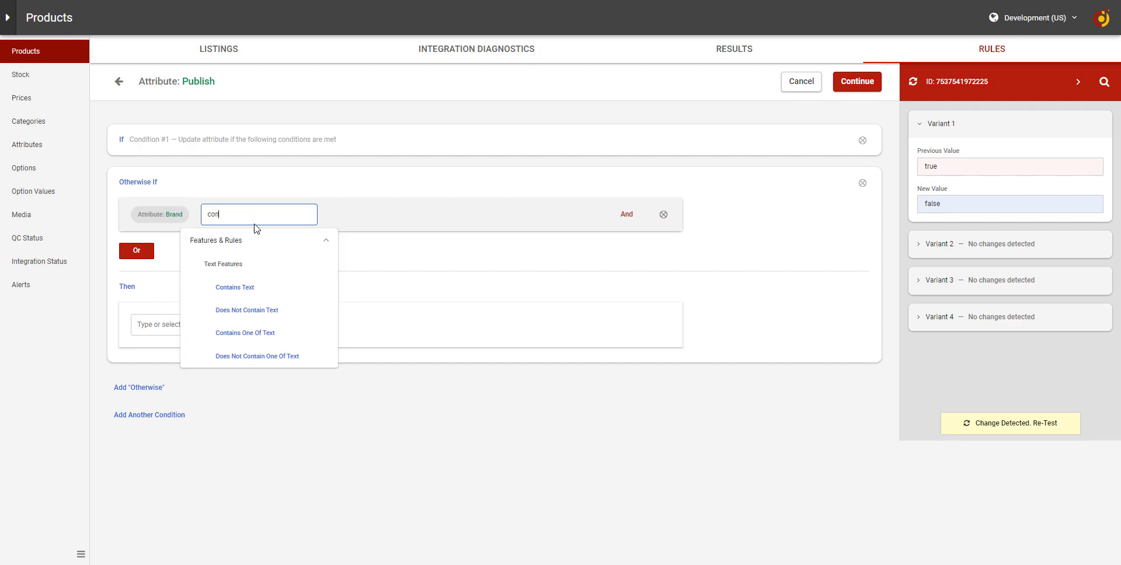
left_click(303, 294)
left_click(444, 219)
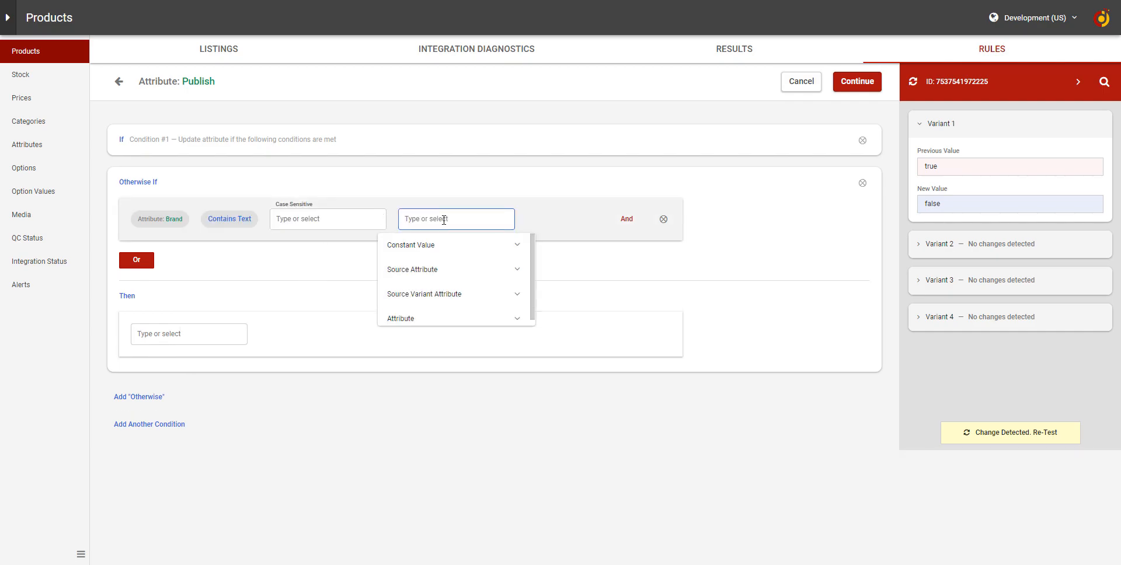
left_click(476, 246)
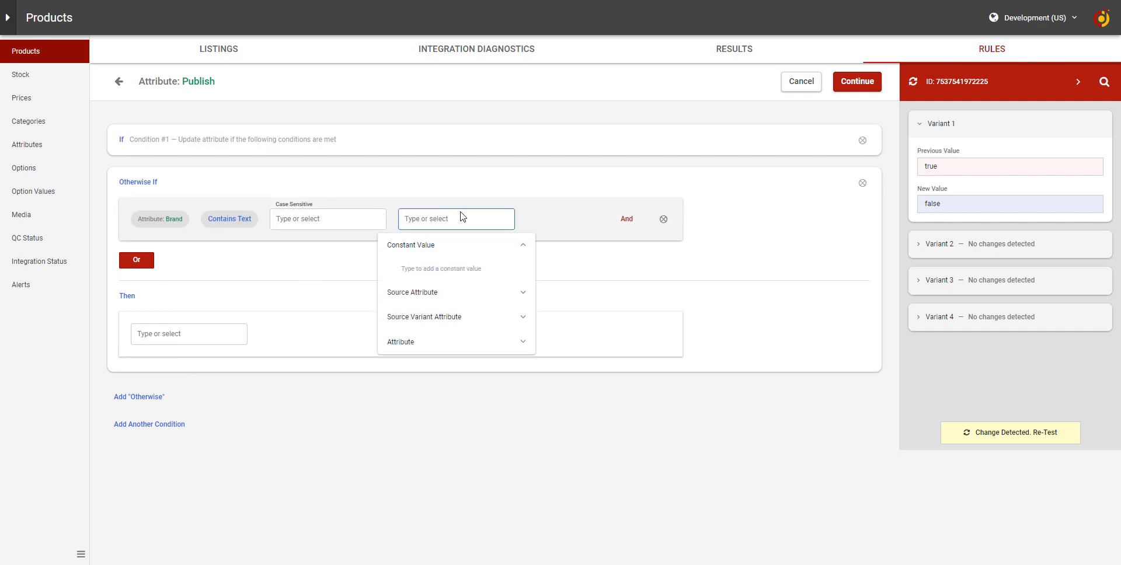
type("D")
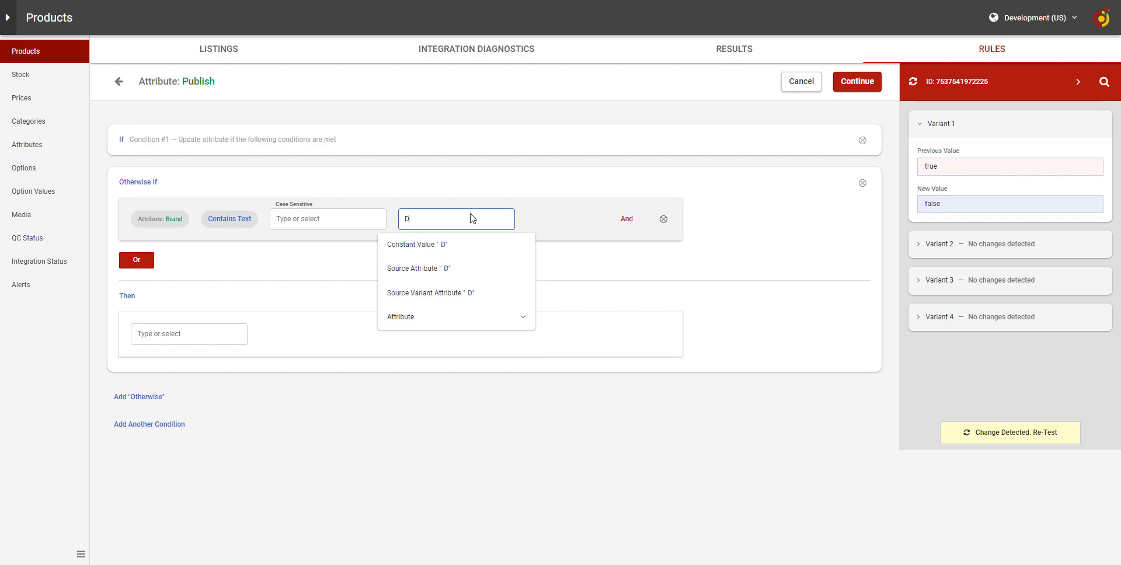
type("ealWorks")
key("Return")
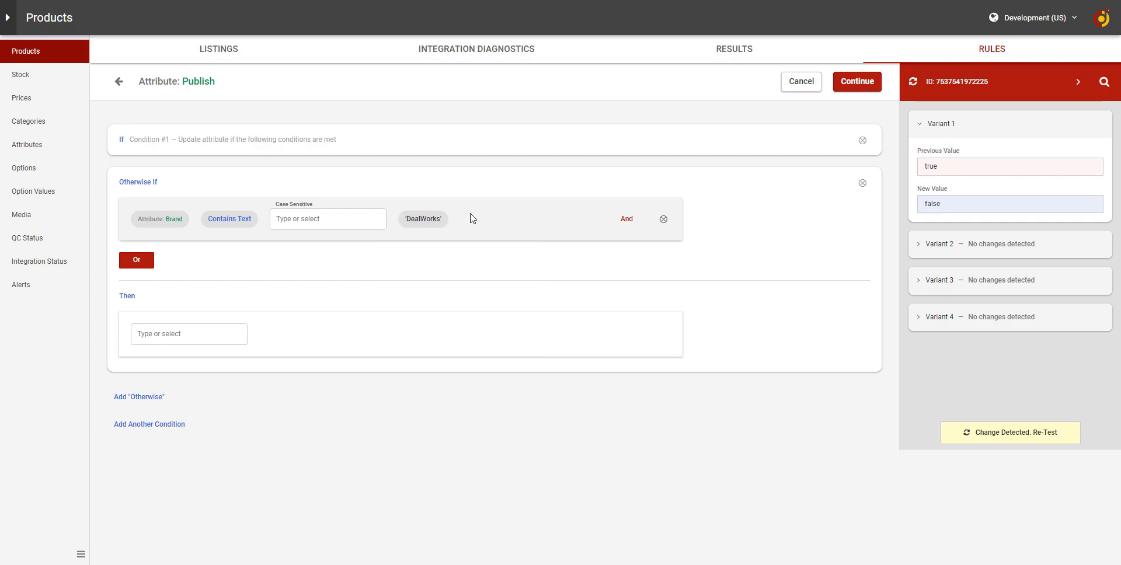
Set the Otherwise If outcome to False and accept the Publish rule.
left_click(229, 339)
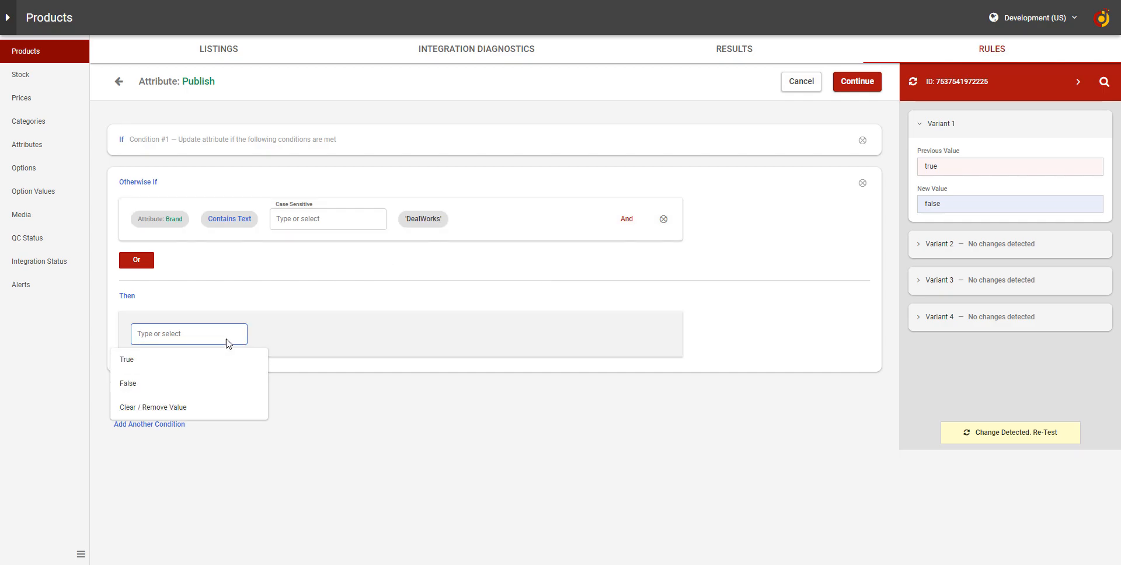
left_click(170, 384)
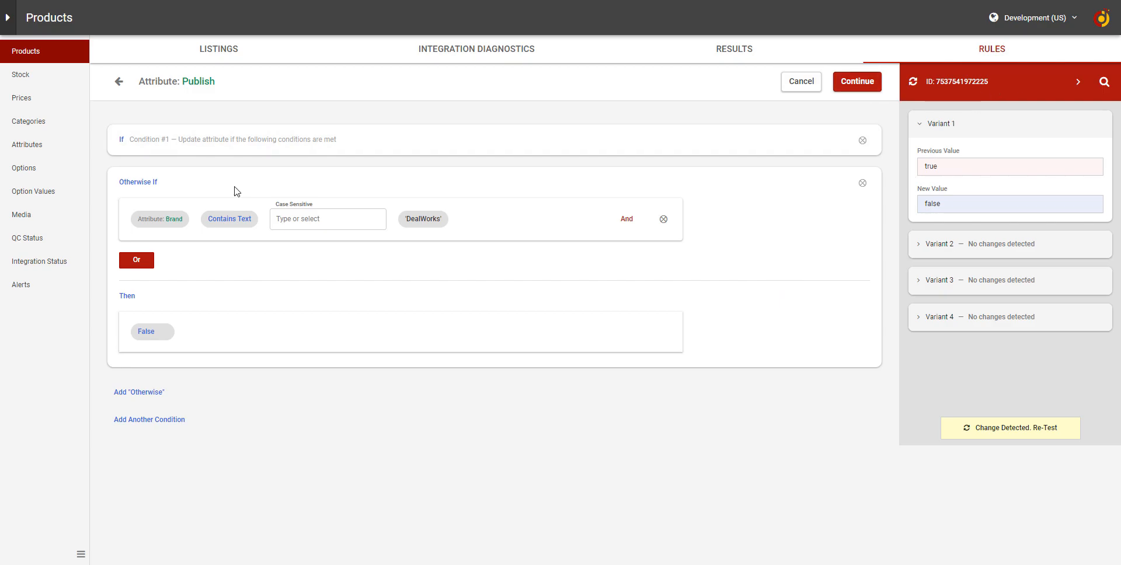
left_click(853, 84)
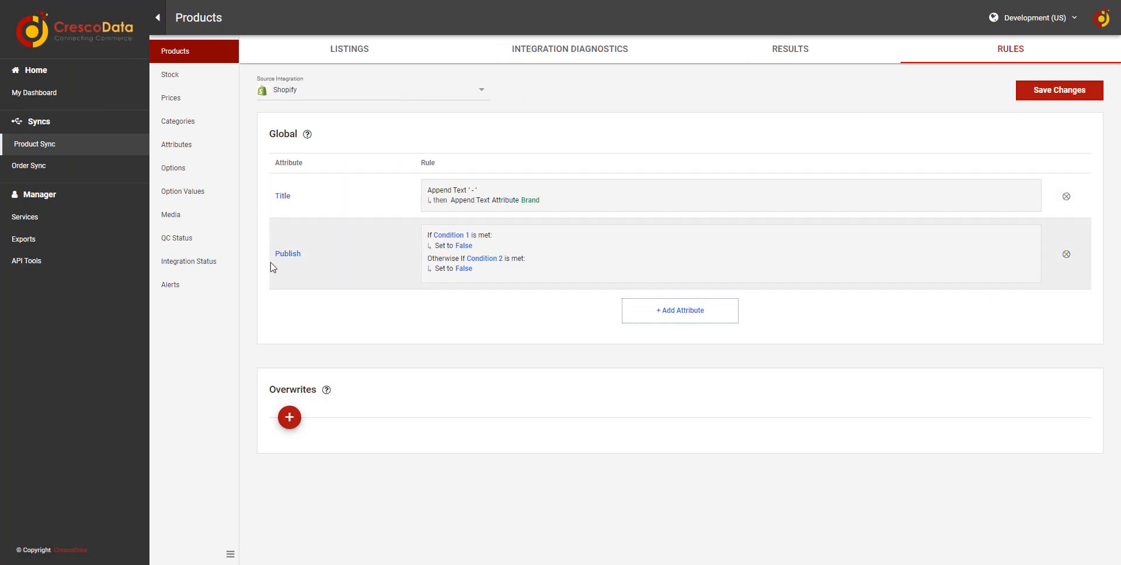
Create a global rule for the Description attribute.
left_click(690, 321)
left_click(601, 283)
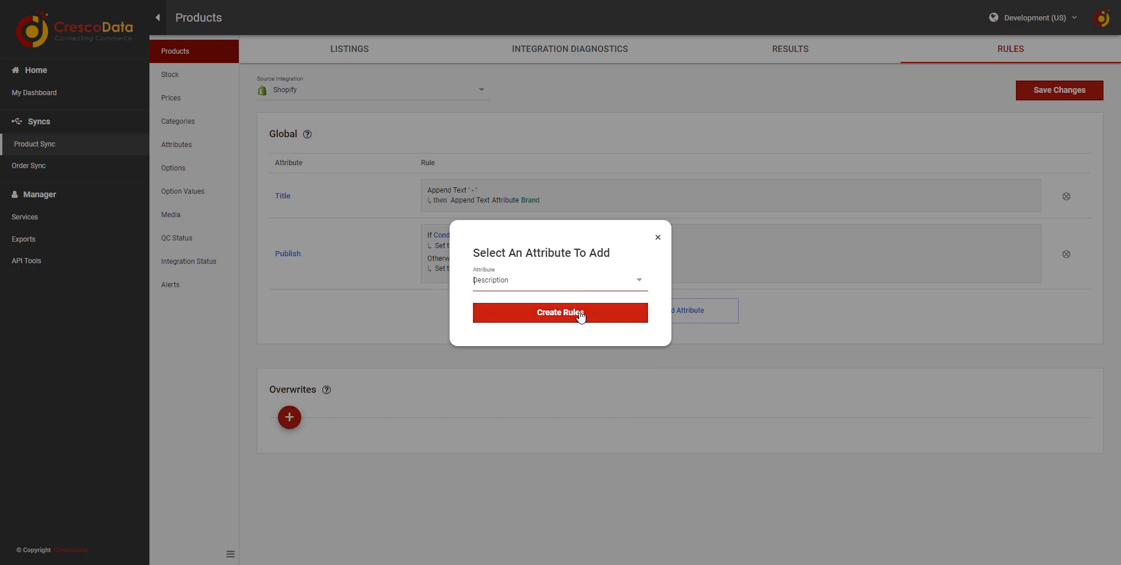
left_click(581, 315)
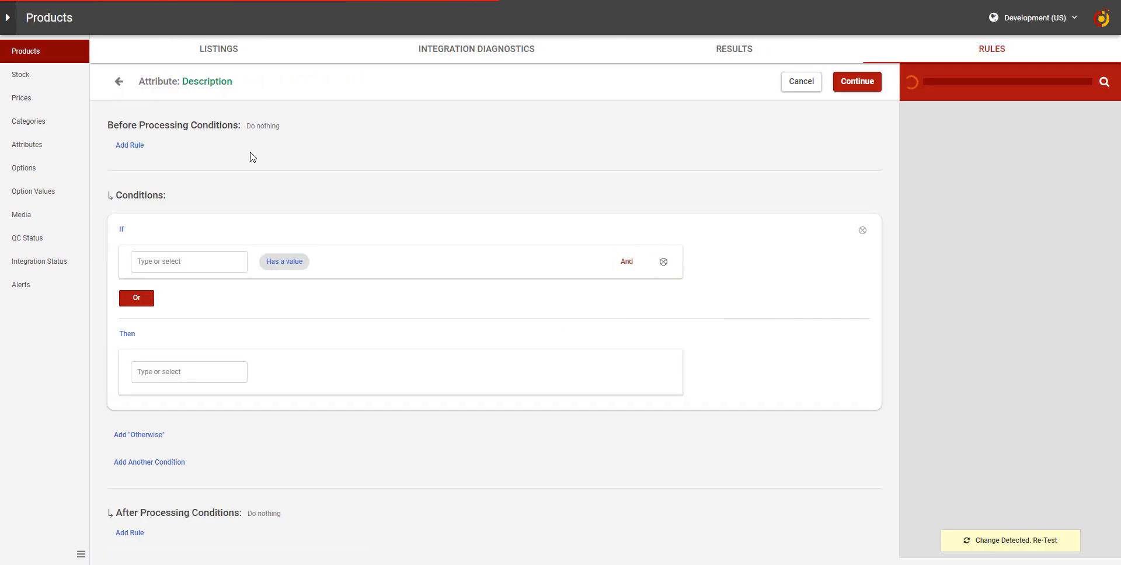
Add a Partial Replace rule before the processing conditions of the Description attribute.
left_click(130, 146)
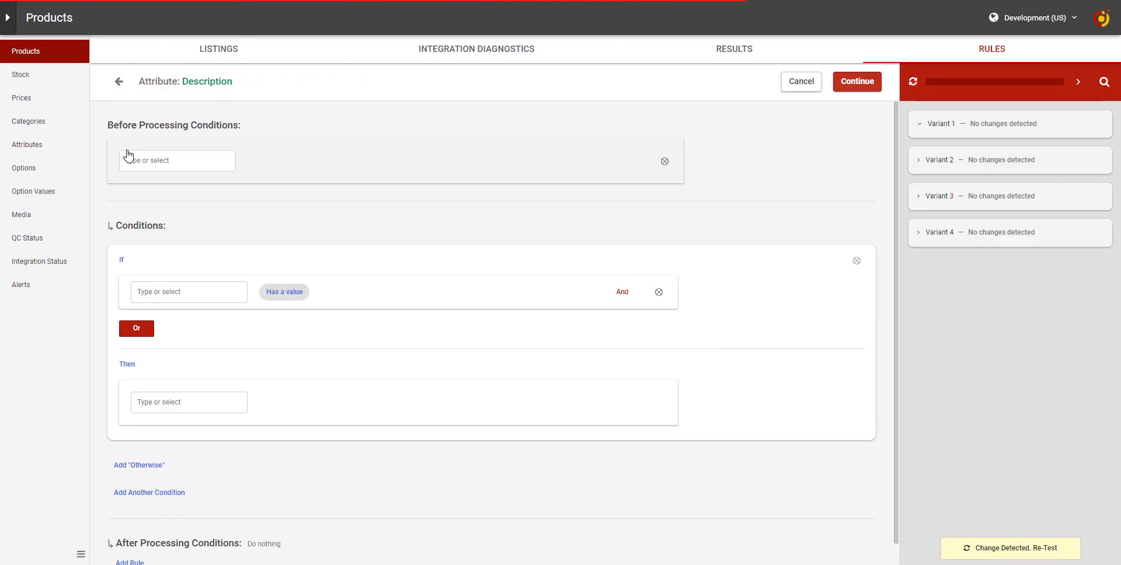
left_click(176, 159)
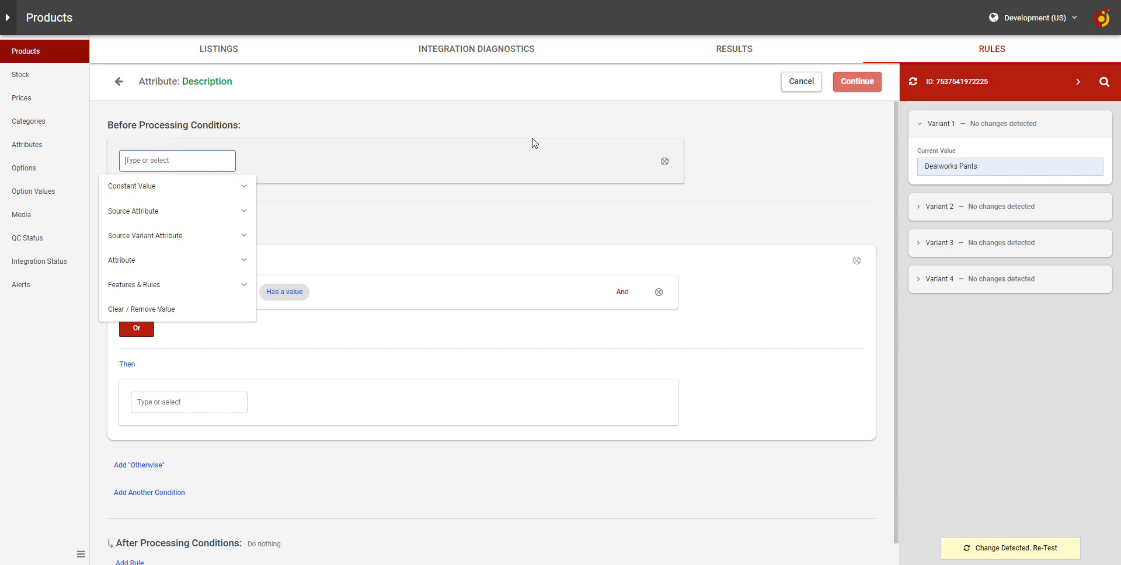
type("re")
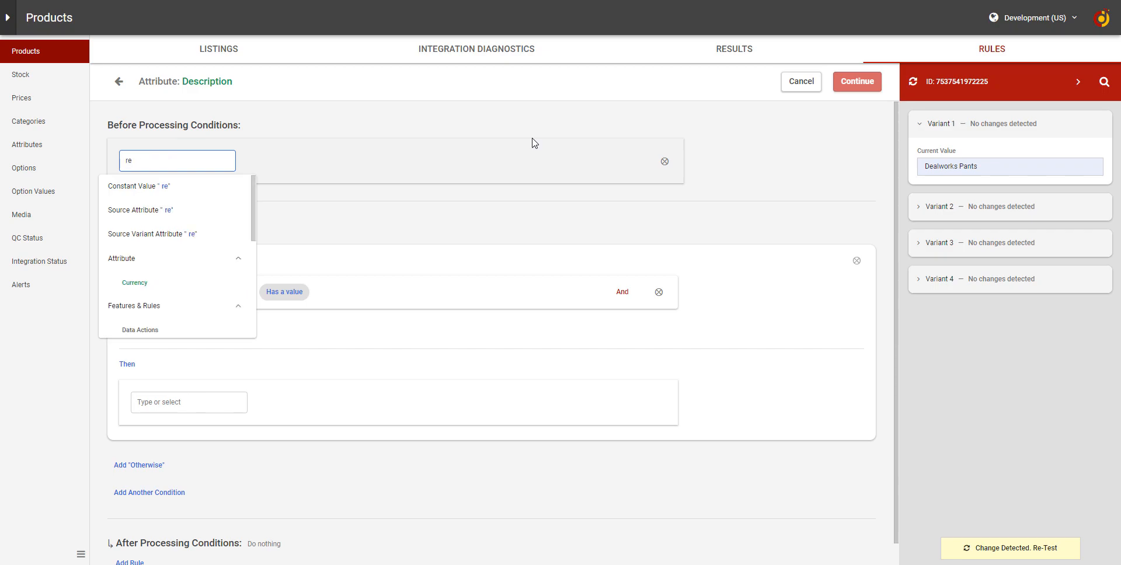
type("pl")
scroll(235, 258, "down", 1)
scroll(236, 257, "down", 1)
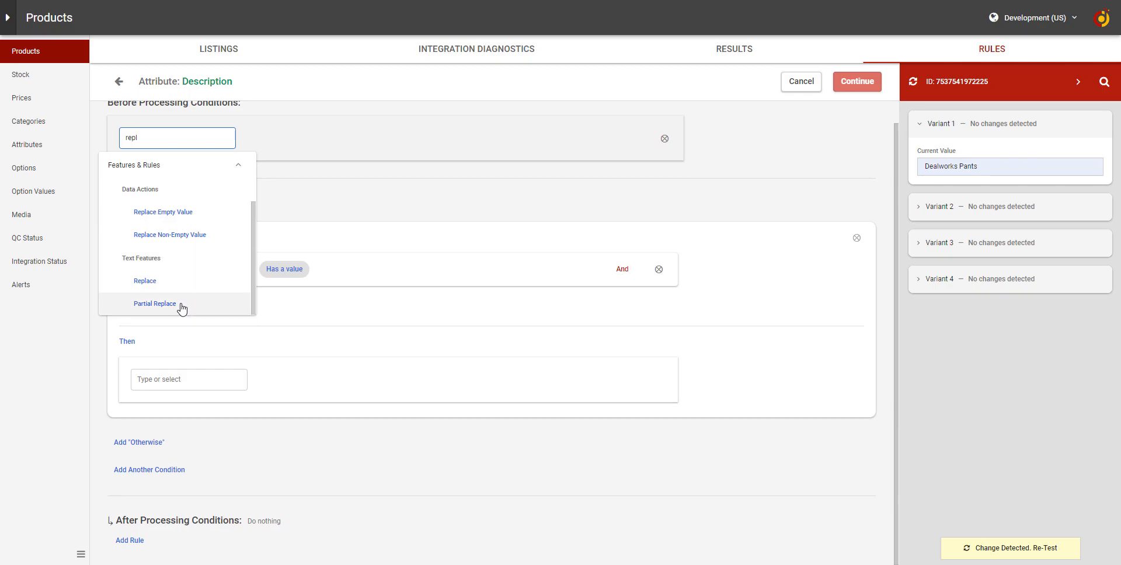
left_click(181, 307)
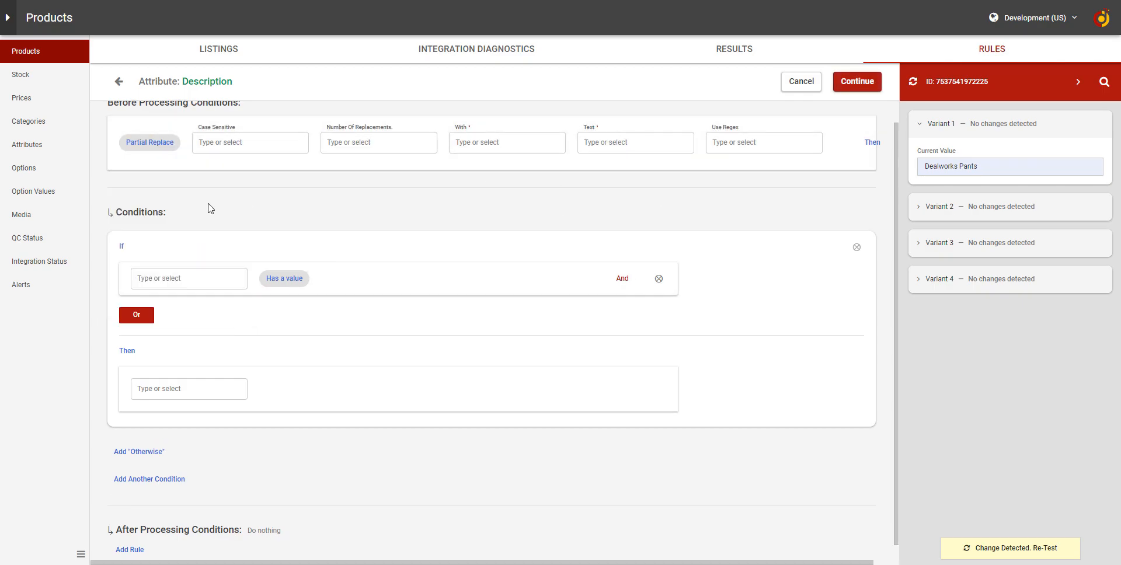
scroll(582, 280, "up", 1)
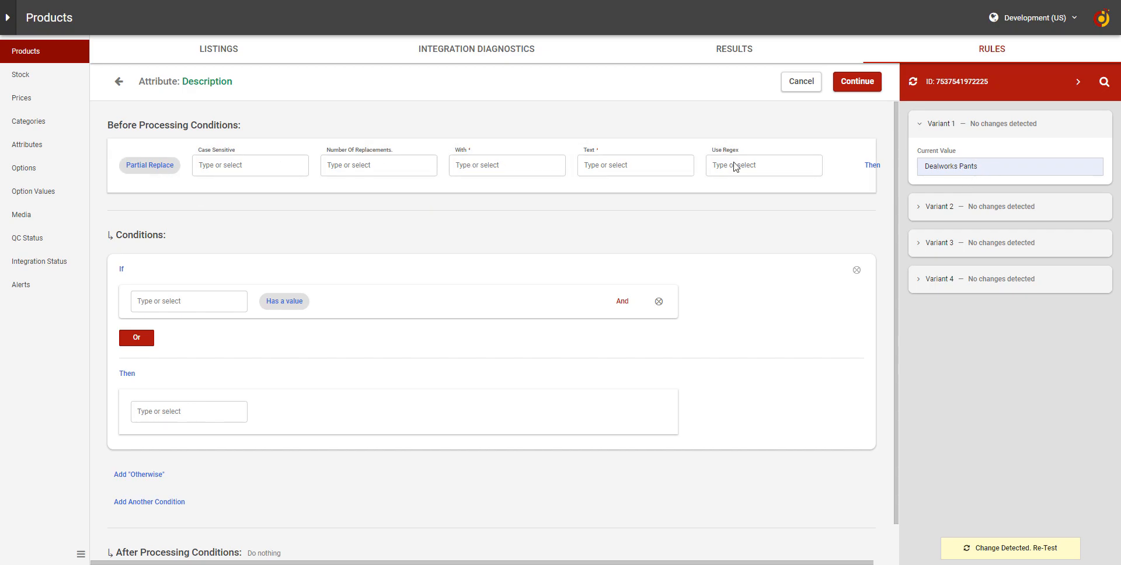
Set the Partial Replace rule to replace the text 'Dealworks ' with 'Deal' and re-test it.
left_click(522, 162)
left_click(981, 169)
double_click(956, 167)
key("ctrl+c")
left_click(535, 163)
left_click(649, 165)
key("ctrl+v")
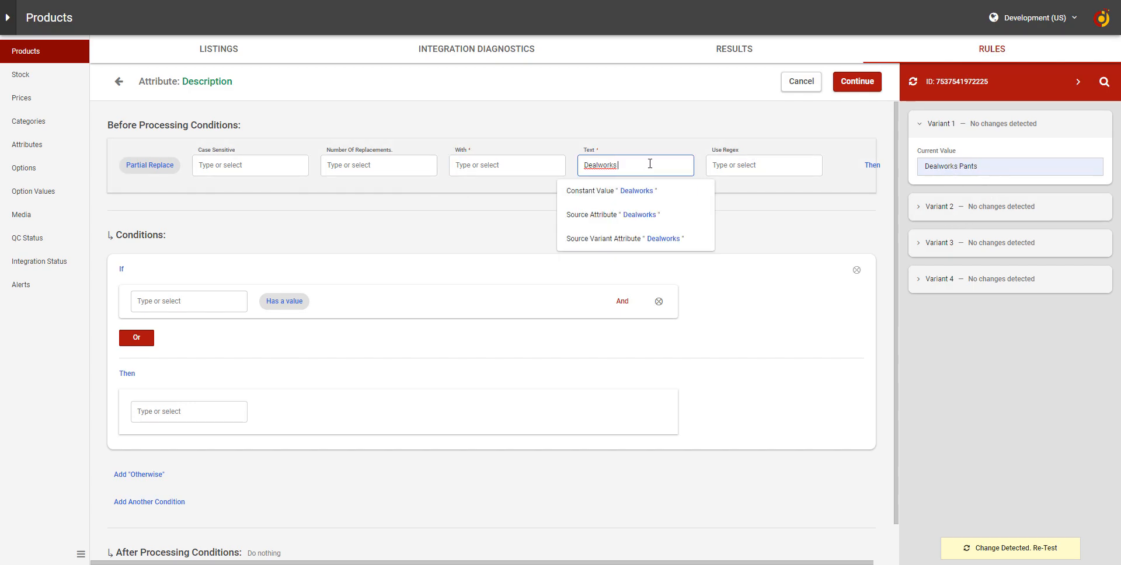
key("Return")
left_click(515, 164)
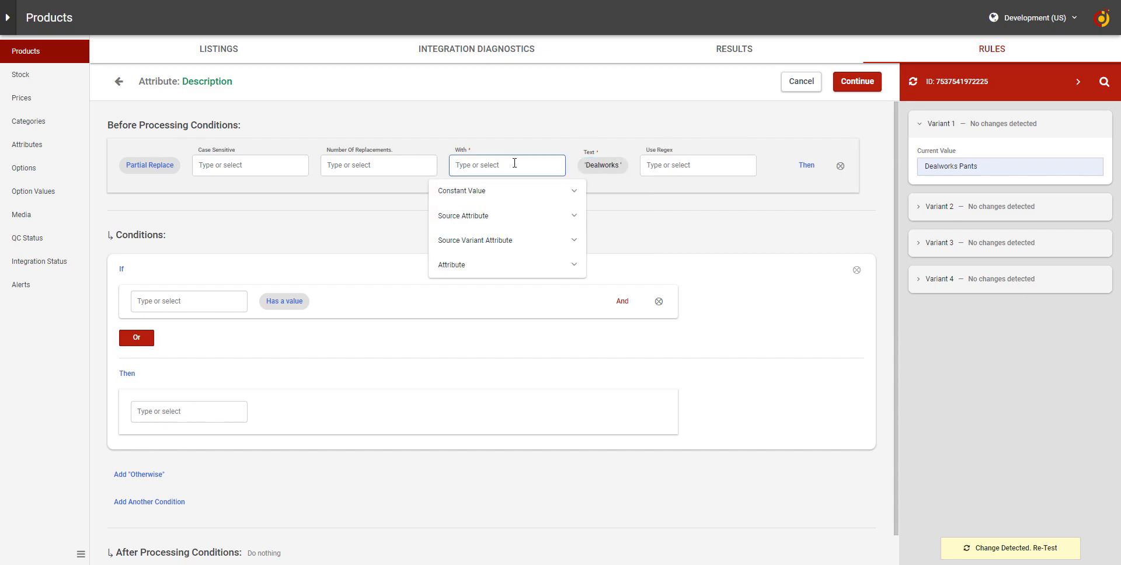
key("BackSpace")
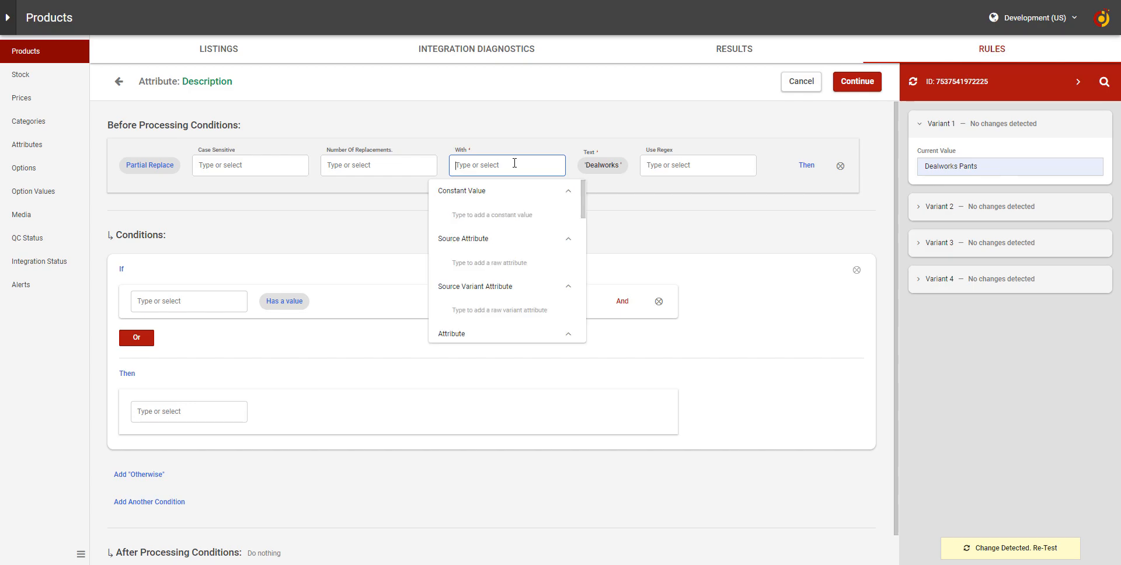
type("Deal")
left_click(523, 191)
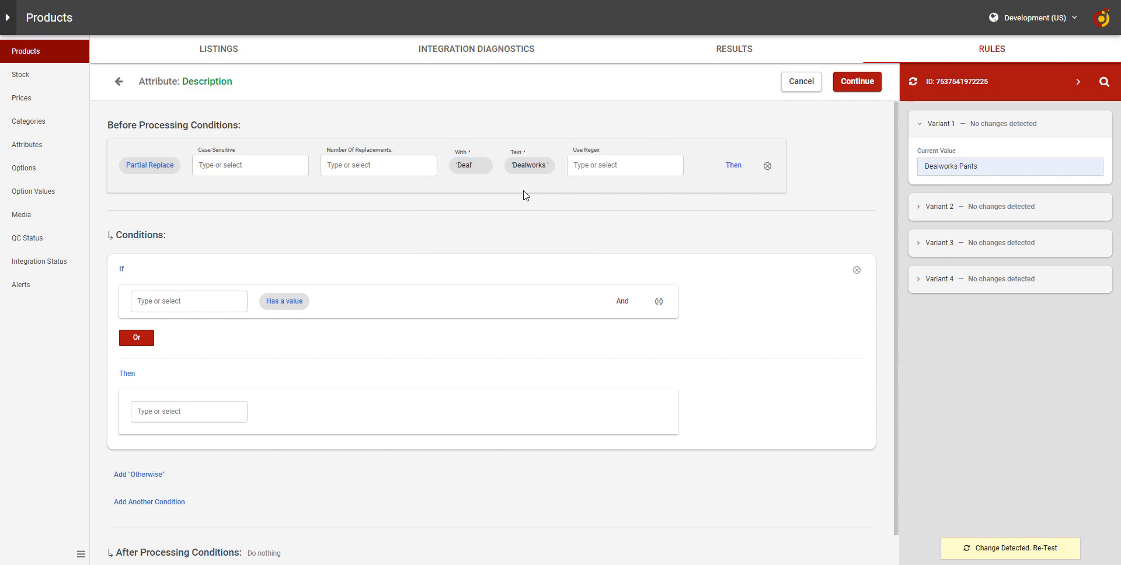
left_click(967, 553)
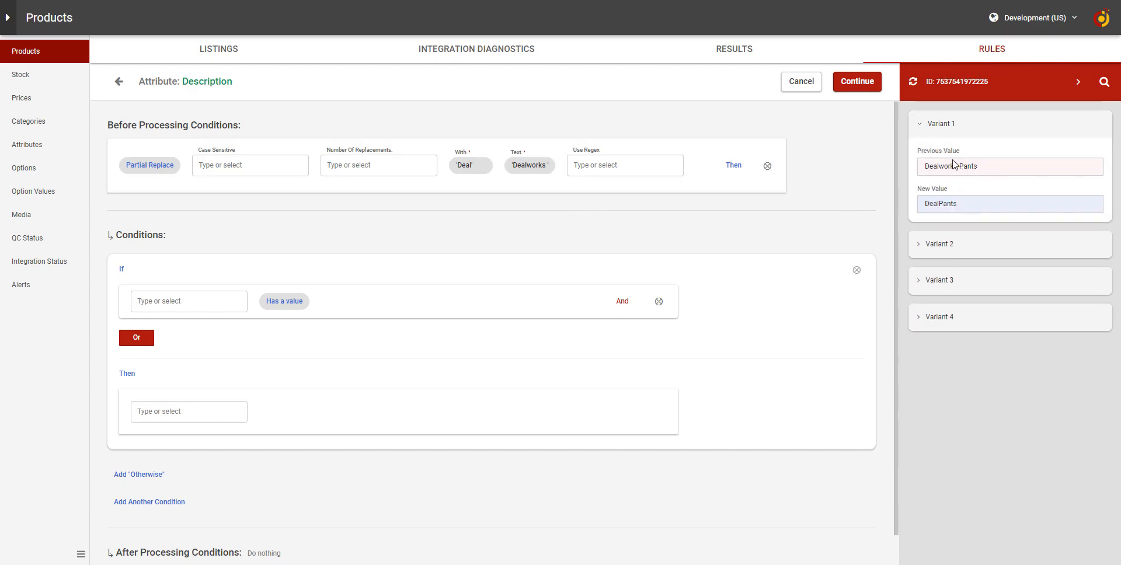
Add a trailing space to the replacement value 'Deal' and re-test the Description rule.
double_click(951, 166)
left_click(924, 219)
left_click(480, 166)
left_click(526, 189)
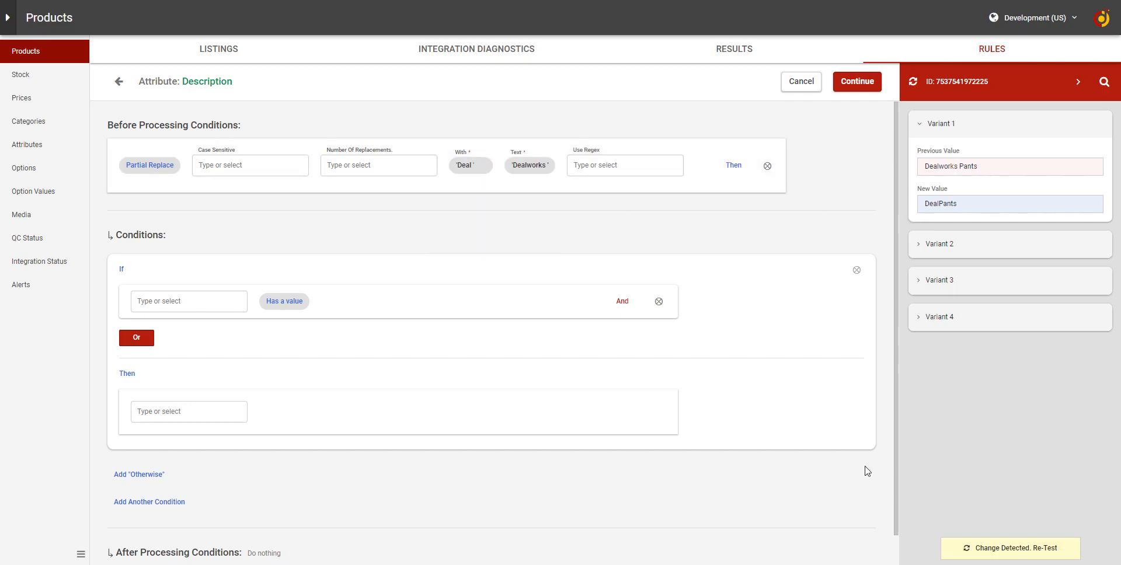
left_click(970, 548)
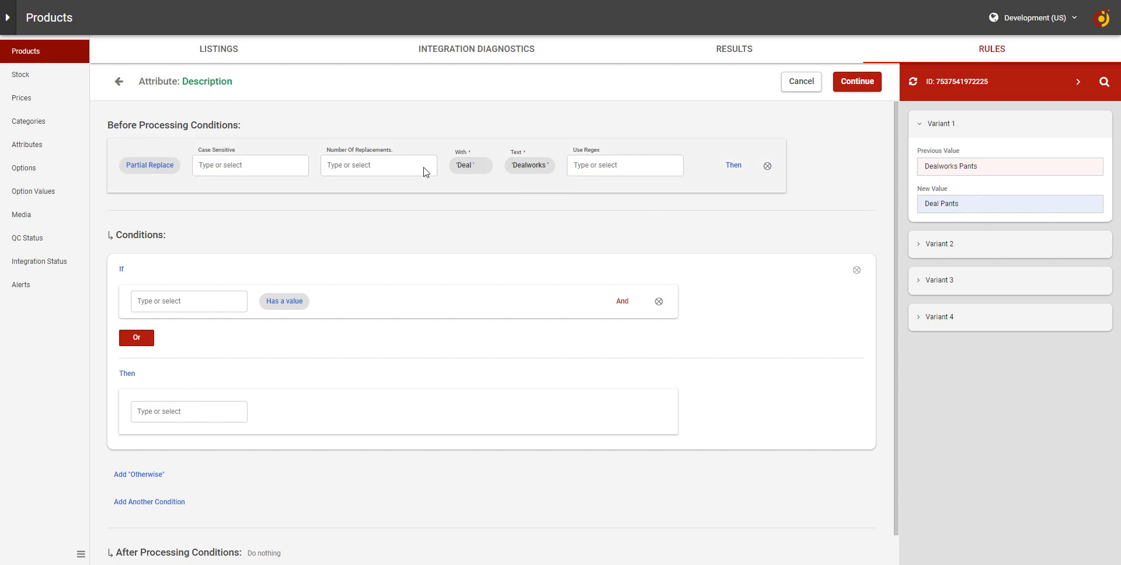
Remove the Partial Replace rule and add a Partial Remove rule before the Description conditions.
left_click(767, 166)
left_click(121, 145)
type("remo")
scroll(183, 223, "down", 2)
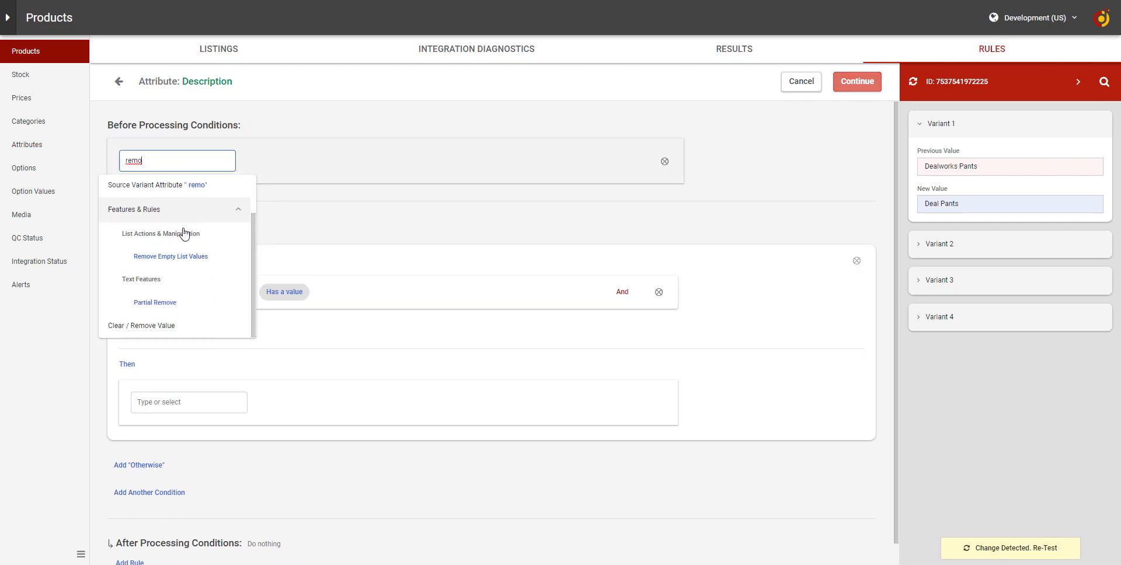
left_click(167, 285)
scroll(183, 231, "up", 1)
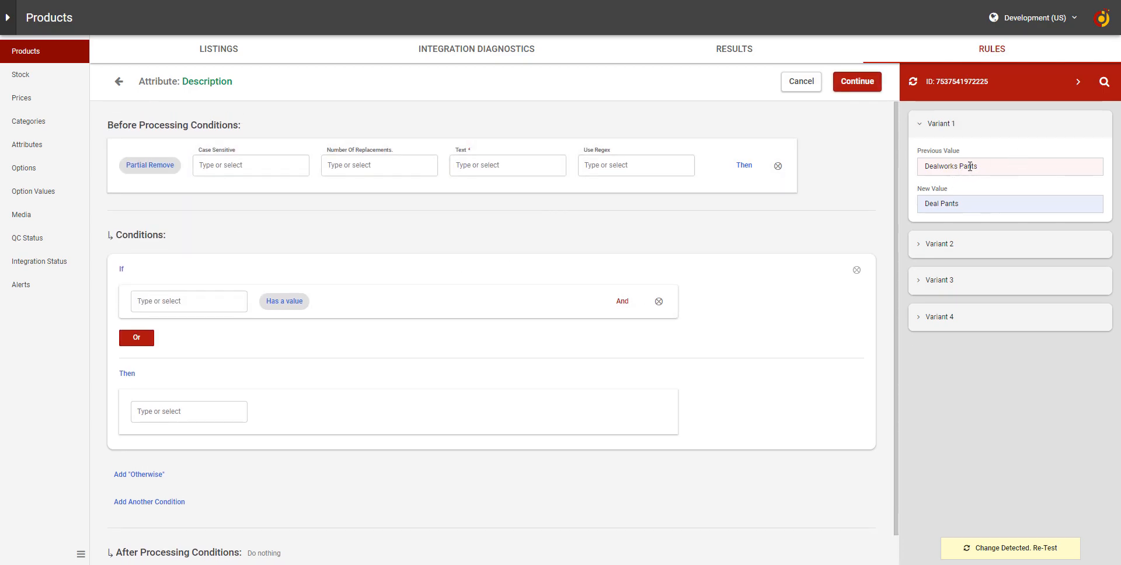
Set the Partial Remove text to 'Dealworks', copied from the sample description, and re-test the rule.
double_click(941, 170)
key("ctrl+c")
left_click(526, 168)
key("ctrl+v")
key("Return")
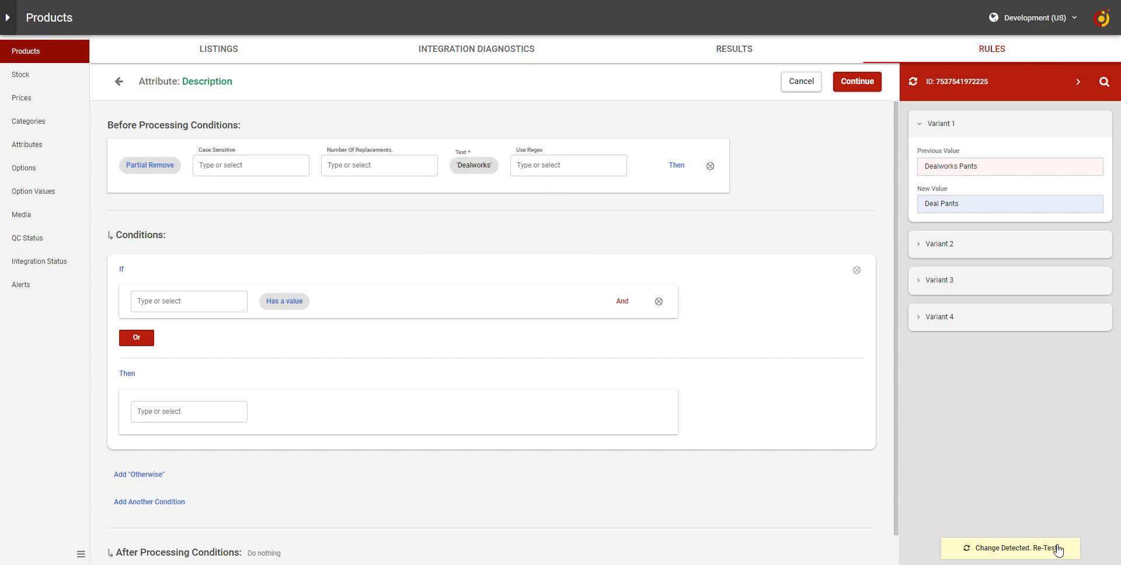
left_click(979, 556)
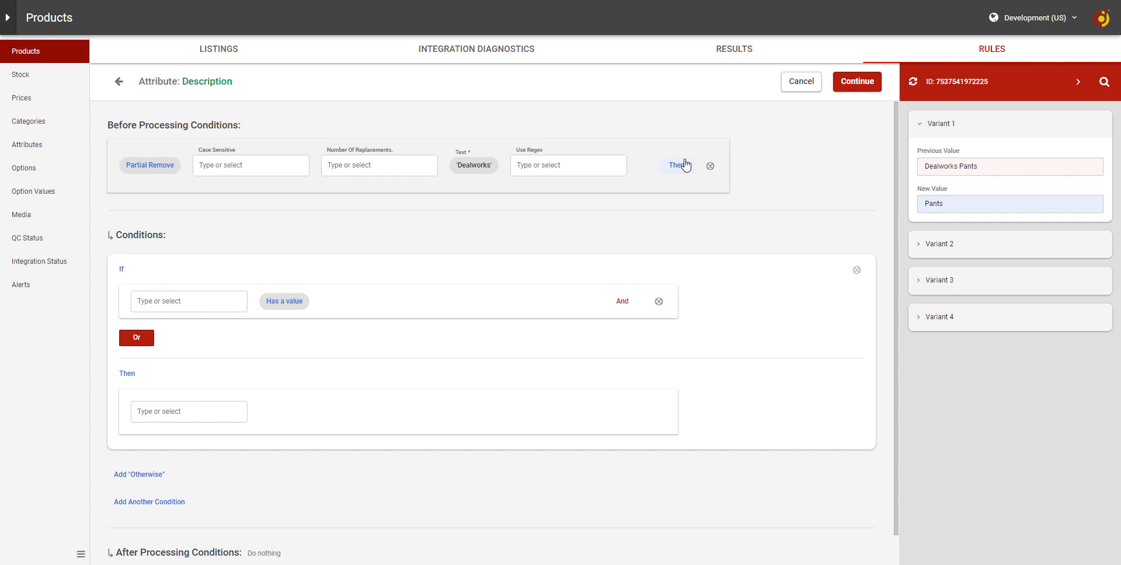
Replace the Partial Remove rule with an Append Text rule before the Description conditions.
left_click(710, 167)
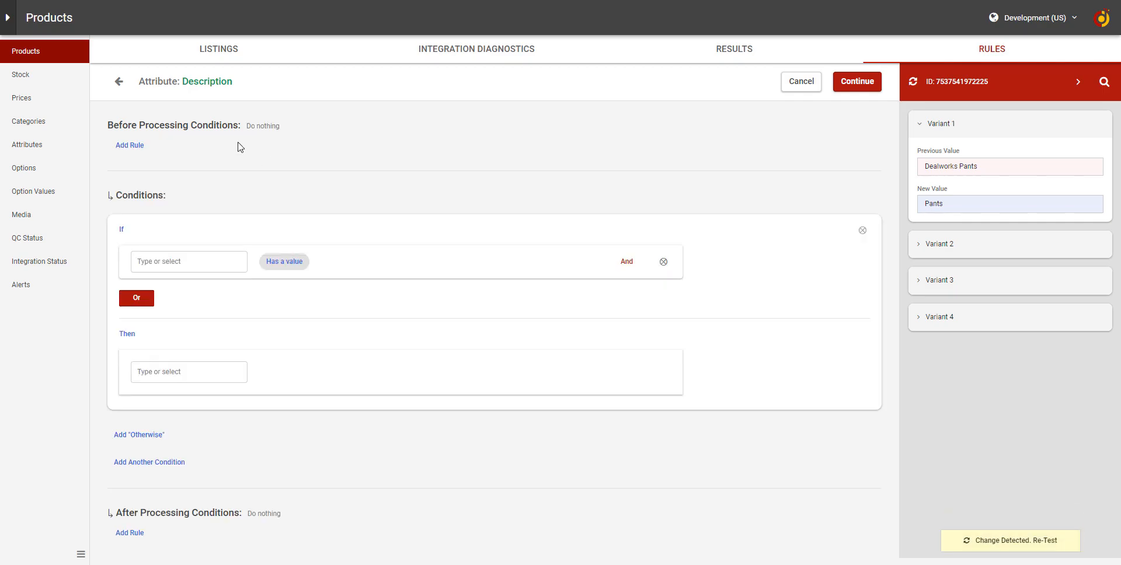
left_click(141, 150)
left_click(185, 161)
type("app")
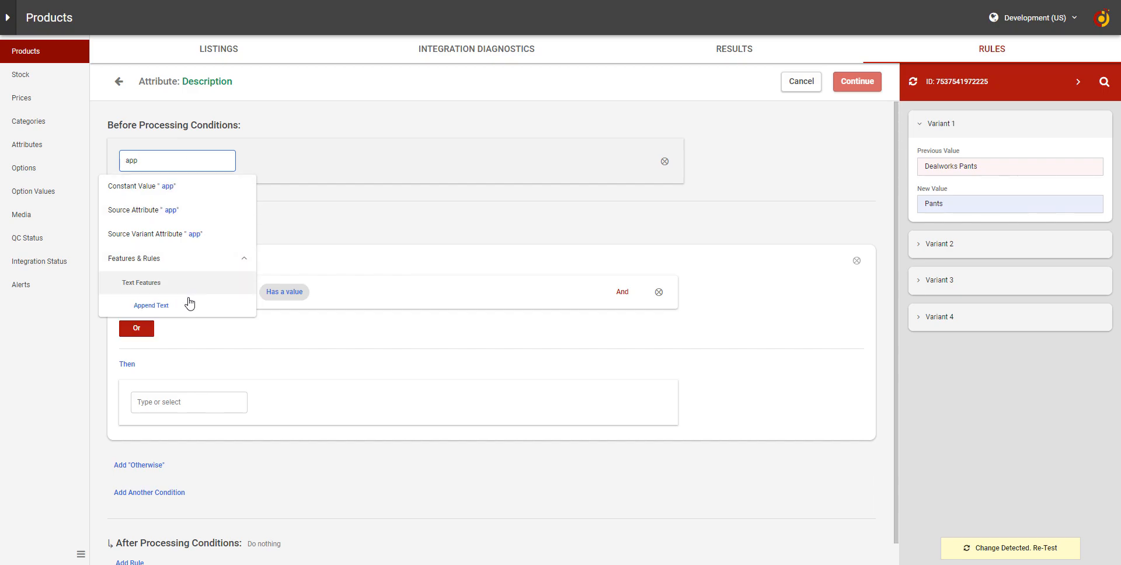
left_click(188, 303)
Set the appended text to the constant ' Material - Cotton', re-test, and accept the Description rule.
left_click(268, 166)
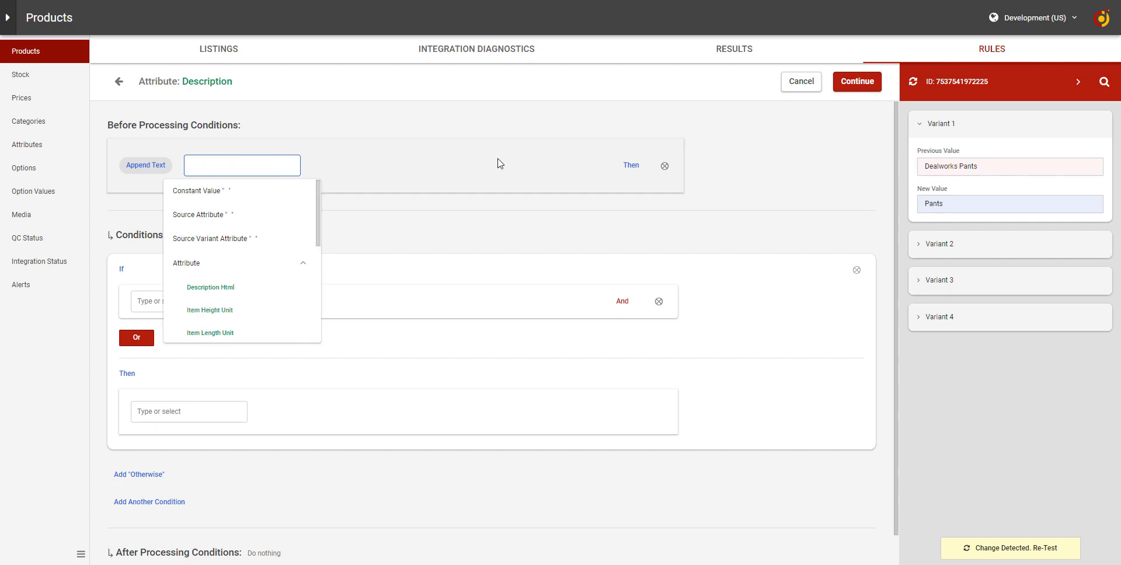
type("Material")
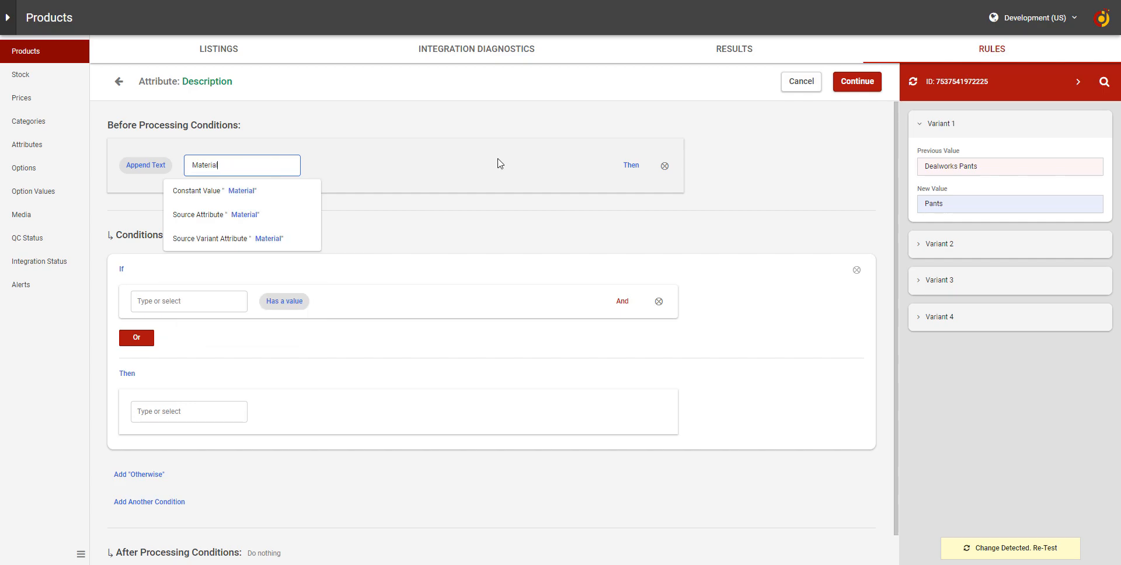
type(" - Cotton")
key("Return")
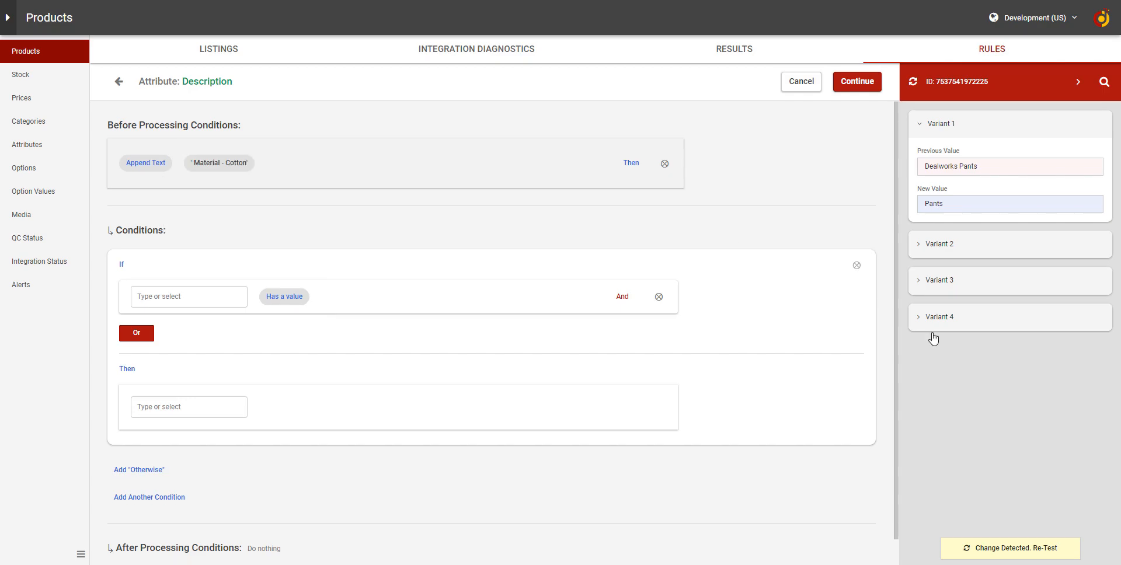
left_click(972, 552)
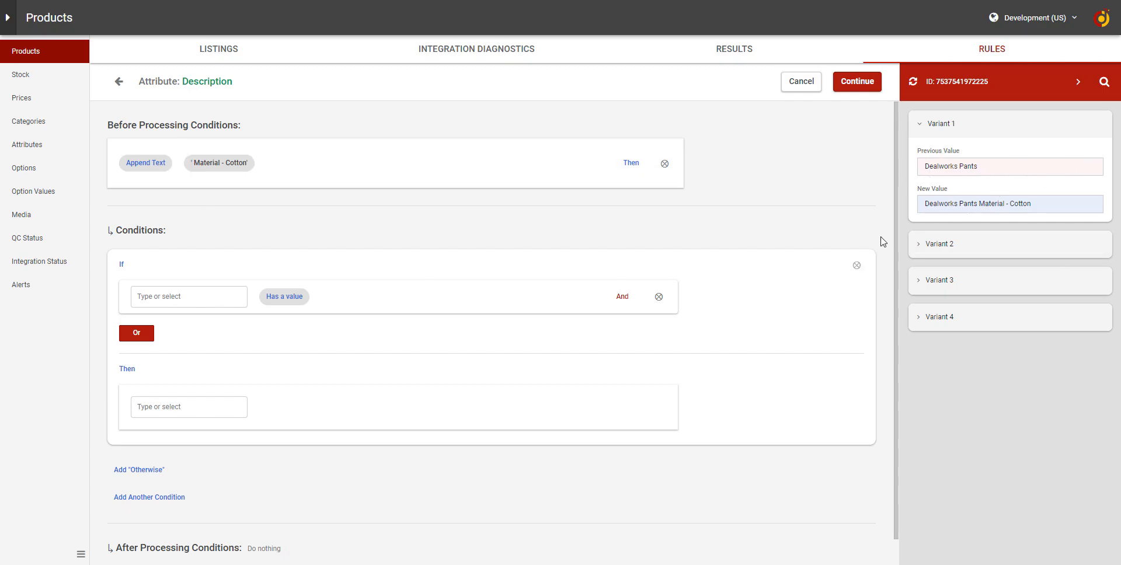
left_click(862, 84)
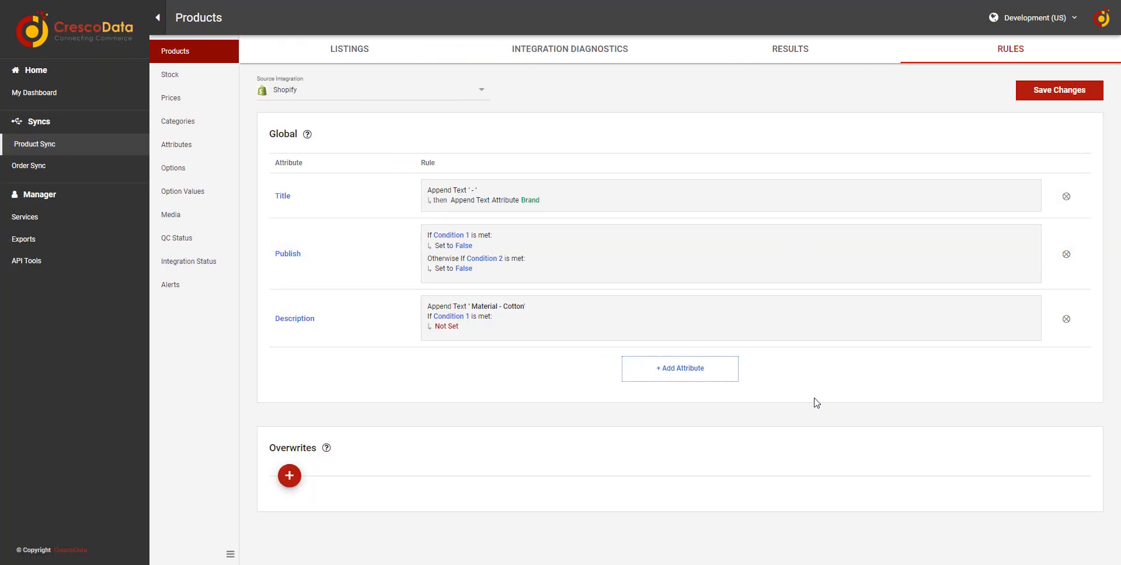
Create a global rule for the Stock Quantity attribute.
left_click(711, 379)
left_click_drag(509, 252, 520, 282)
left_click(519, 282)
type("stoc")
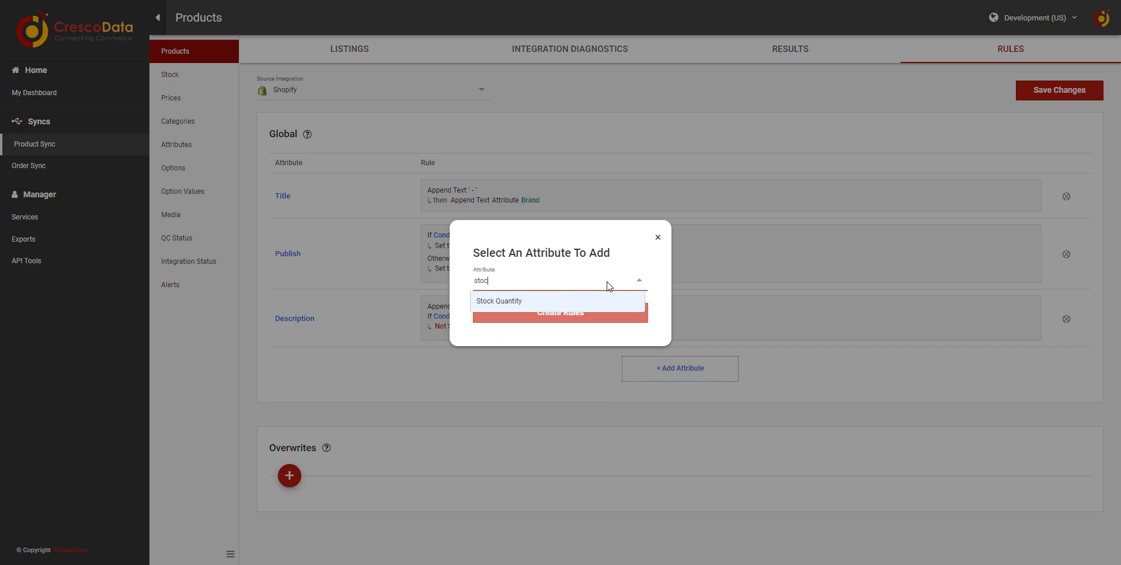
left_click(583, 301)
left_click(579, 317)
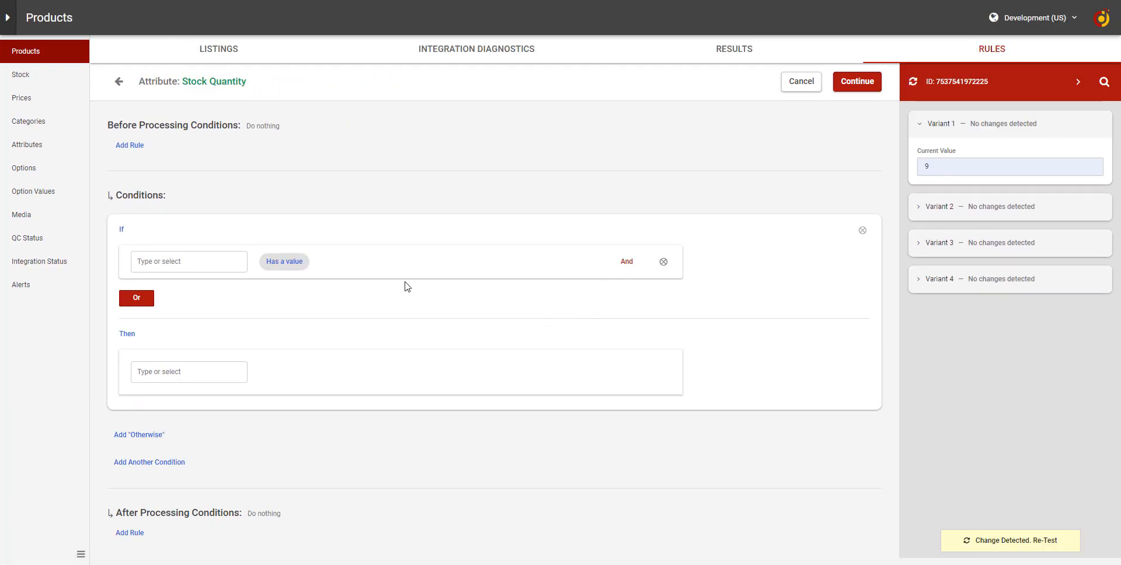
Add a Convert To Integer rule after the processing conditions of the Stock Quantity attribute.
left_click(127, 533)
scroll(333, 492, "down", 1)
left_click(178, 522)
scroll(355, 440, "down", 3)
scroll(215, 455, "down", 3)
scroll(199, 467, "up", 3)
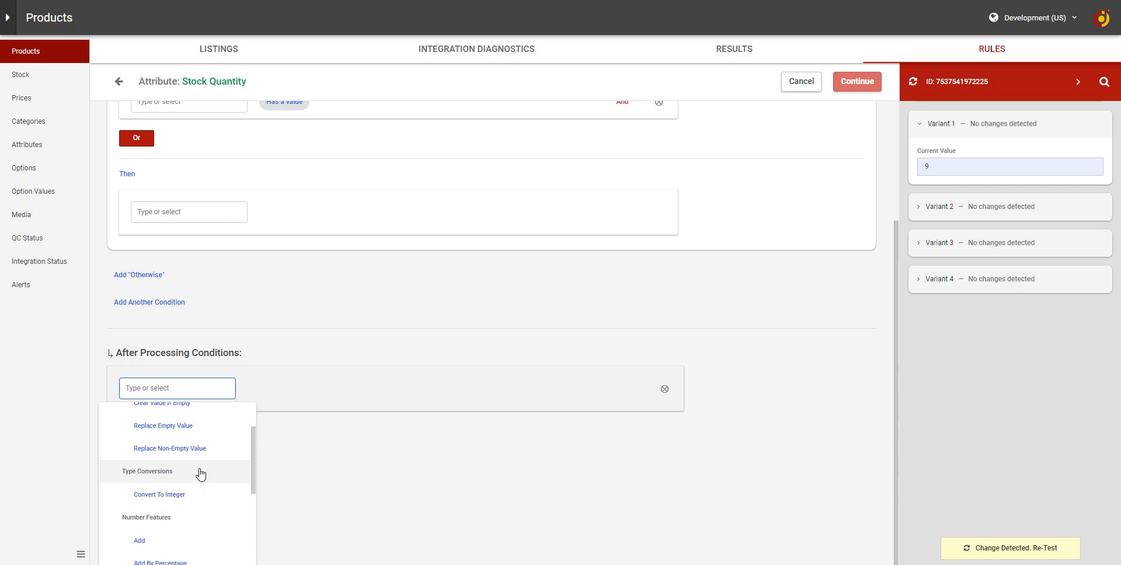
left_click(187, 495)
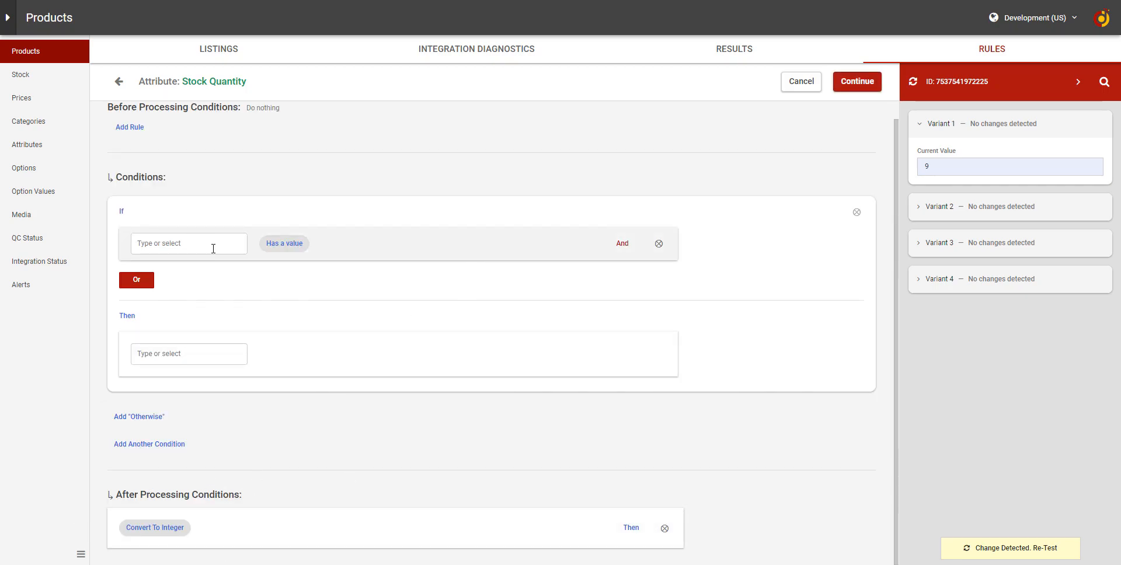
Set the If condition to check that the Stock Quantity attribute is Less Than 2.
scroll(230, 189, "up", 1)
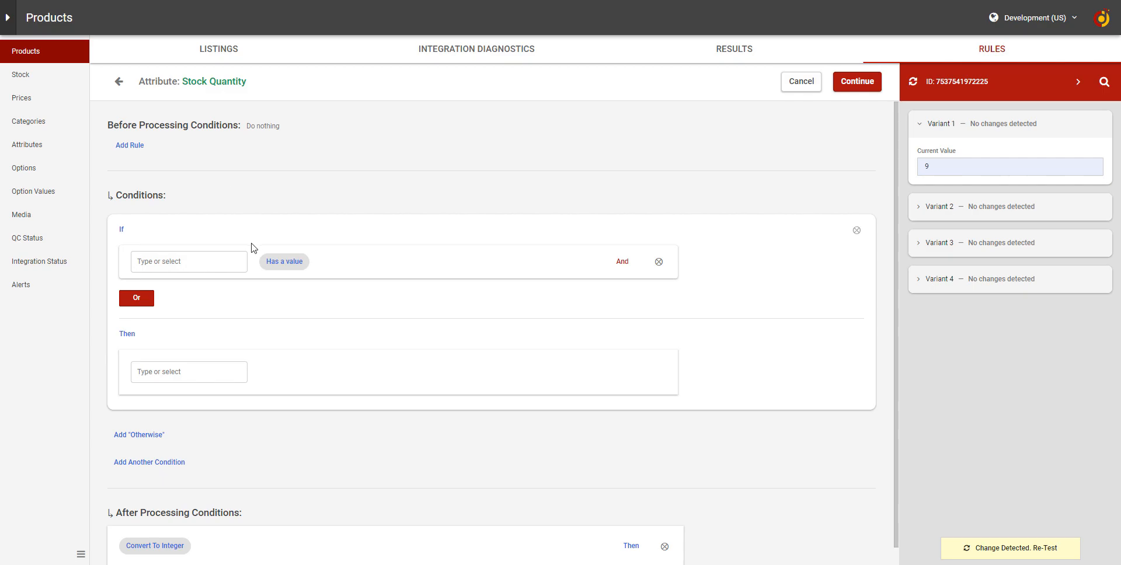
left_click(193, 262)
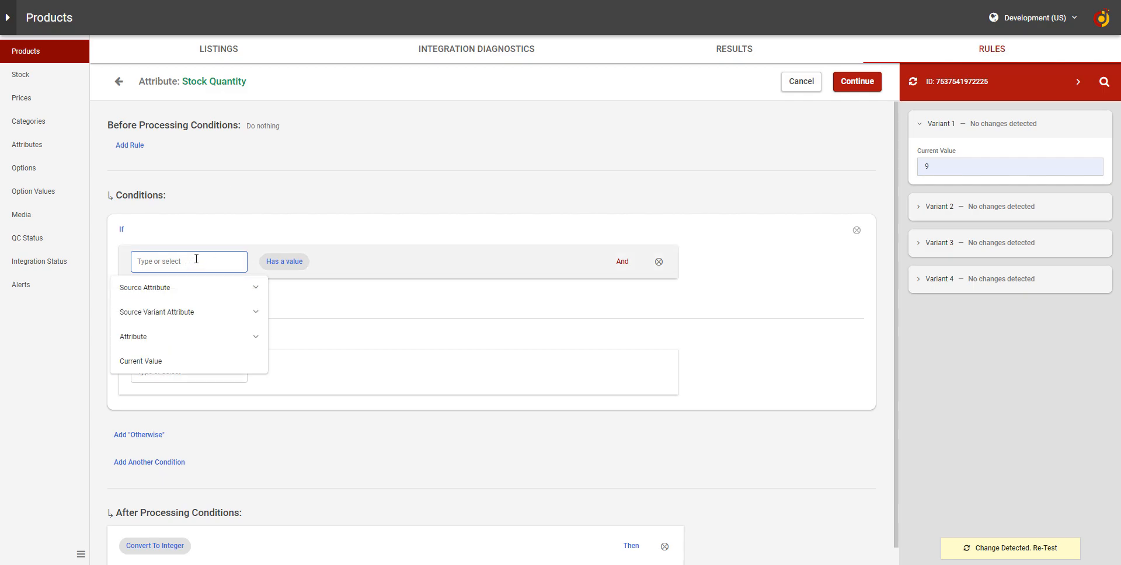
type("stock")
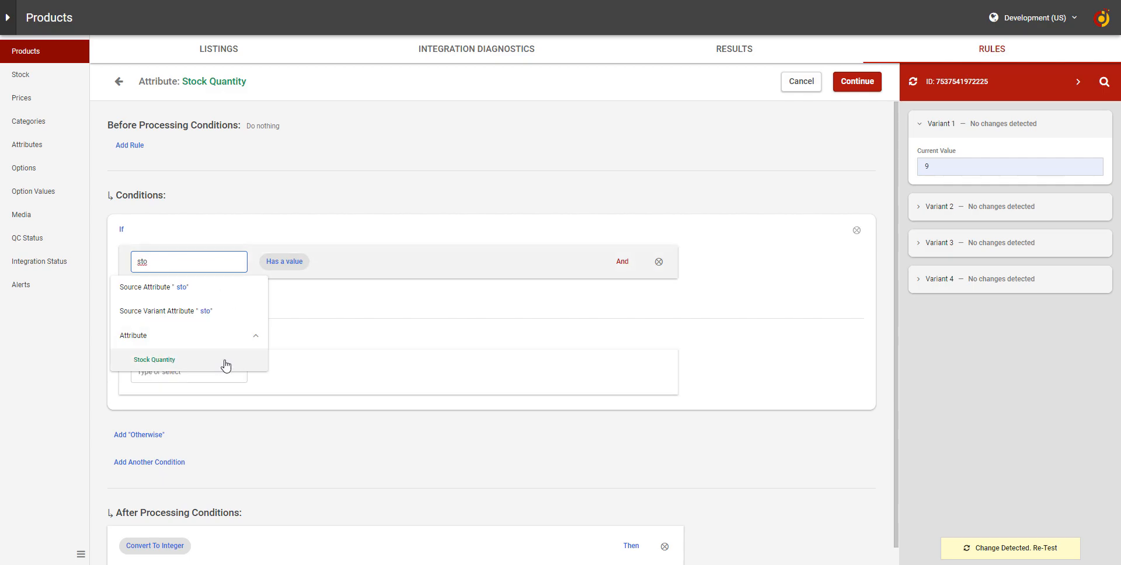
left_click(221, 360)
left_click(271, 261)
type("les")
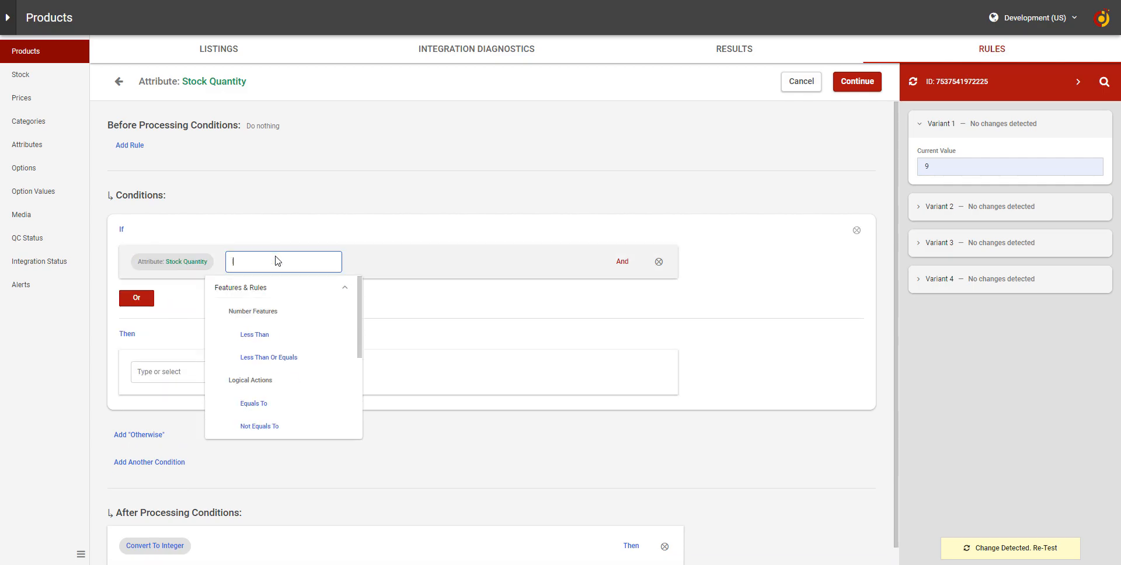
left_click(254, 335)
left_click(358, 265)
type("2")
key("Return")
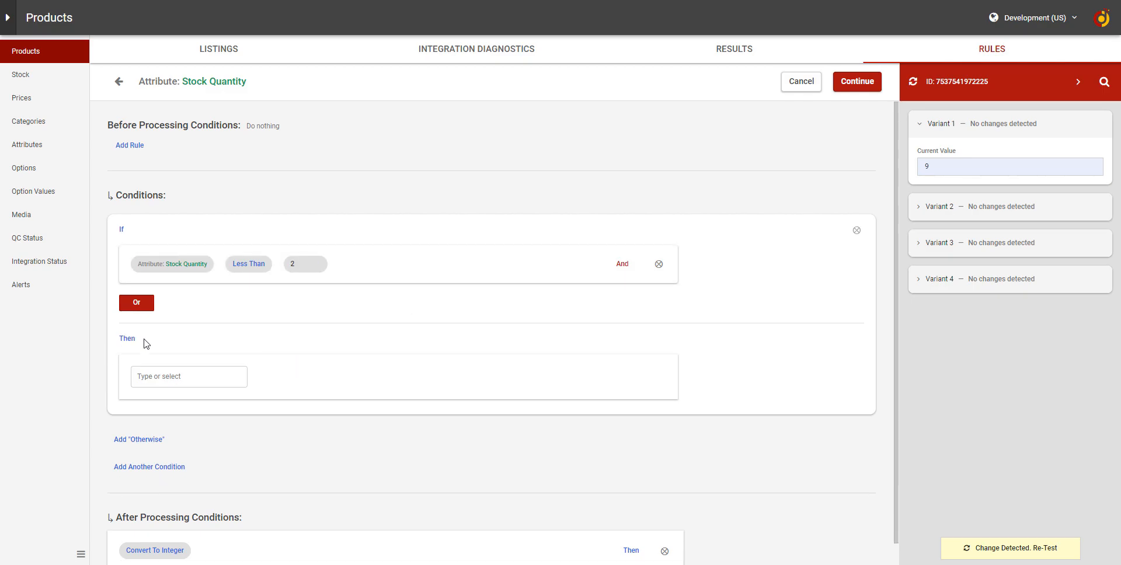
Set the If outcome to the constant number 0 and add an Otherwise If condition to the Stock Quantity rule.
left_click(187, 377)
type("0")
key("Return")
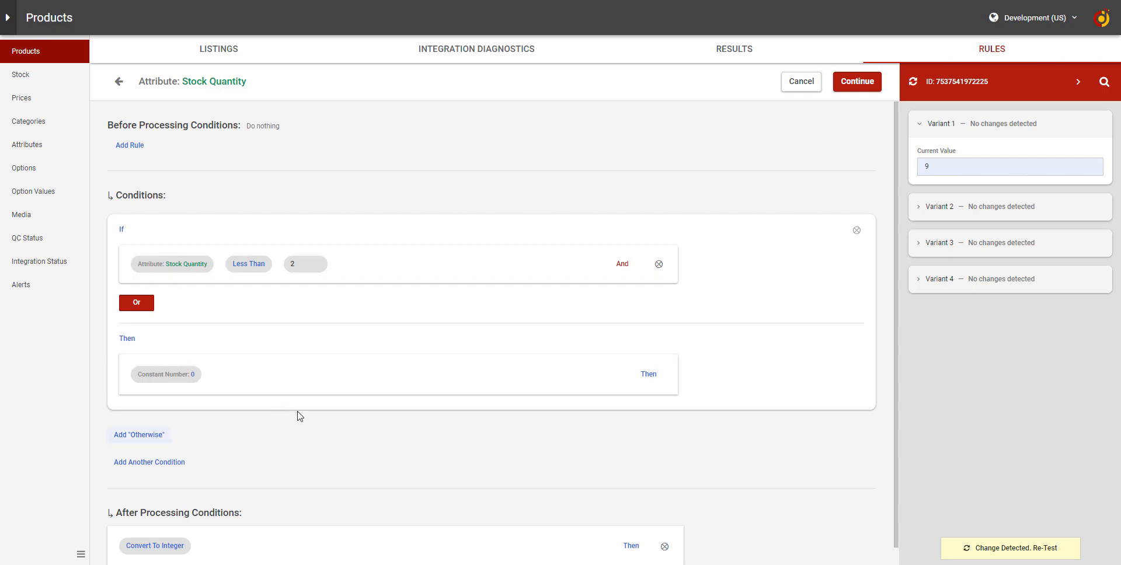
left_click(140, 435)
left_click(389, 272)
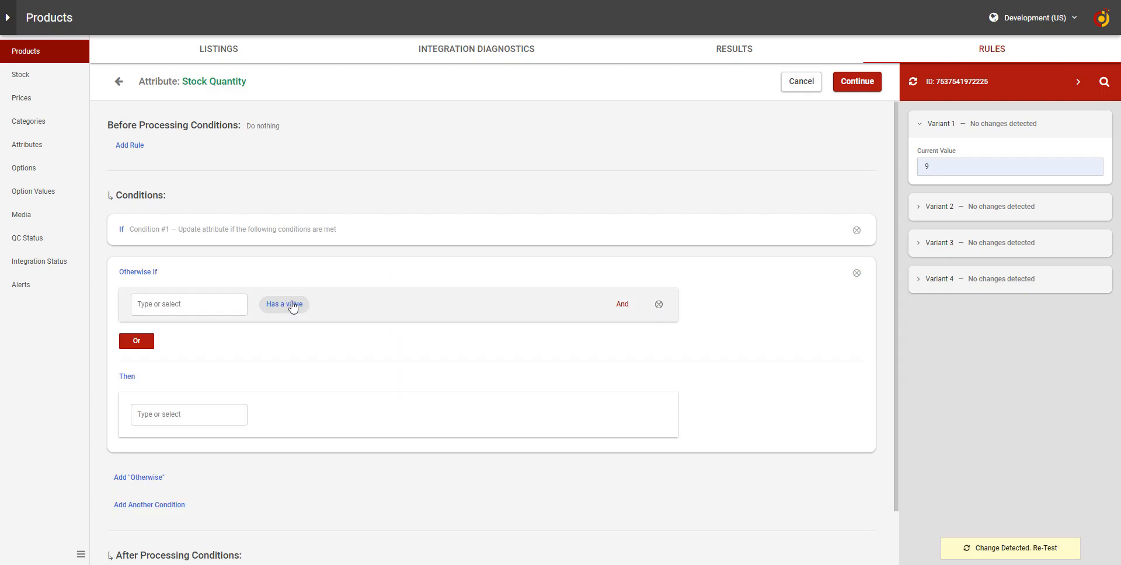
Set the Otherwise If condition of the Stock Quantity rule to check that the Sku attribute Contains One Of Text.
left_click(194, 300)
type("sku")
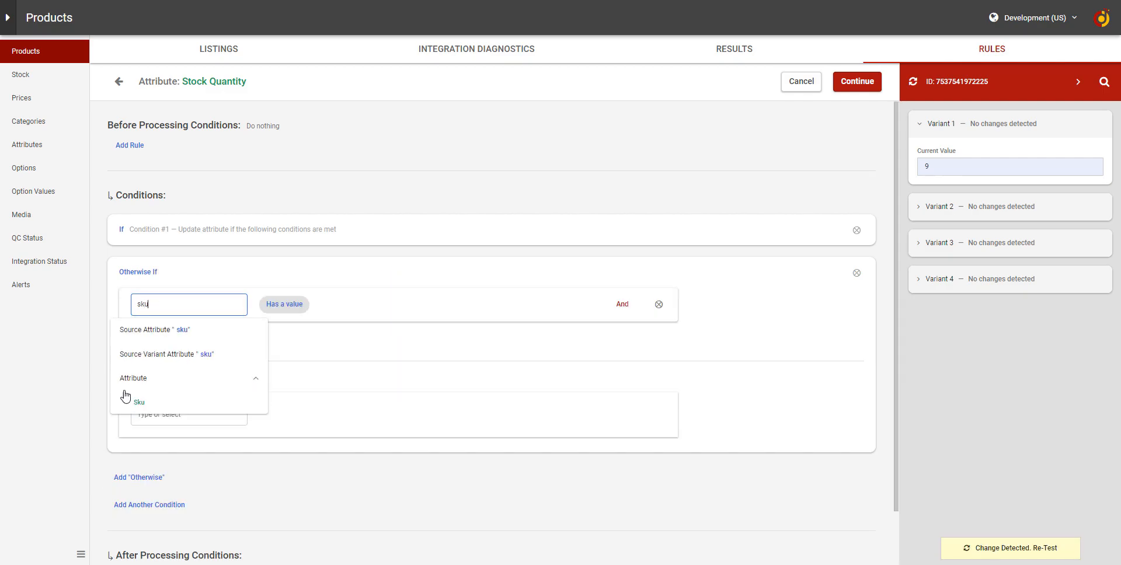
left_click(139, 402)
left_click(235, 303)
type("cont")
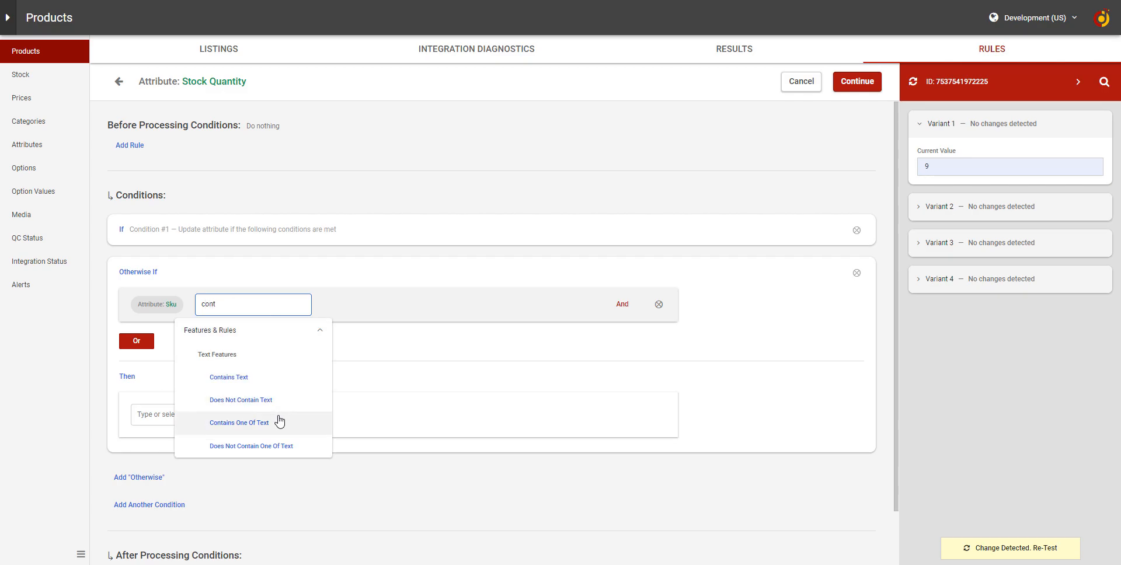
left_click(279, 422)
Copy the SKU value from the test product's record and apply it as the text to match in the Sku condition.
left_click(449, 314)
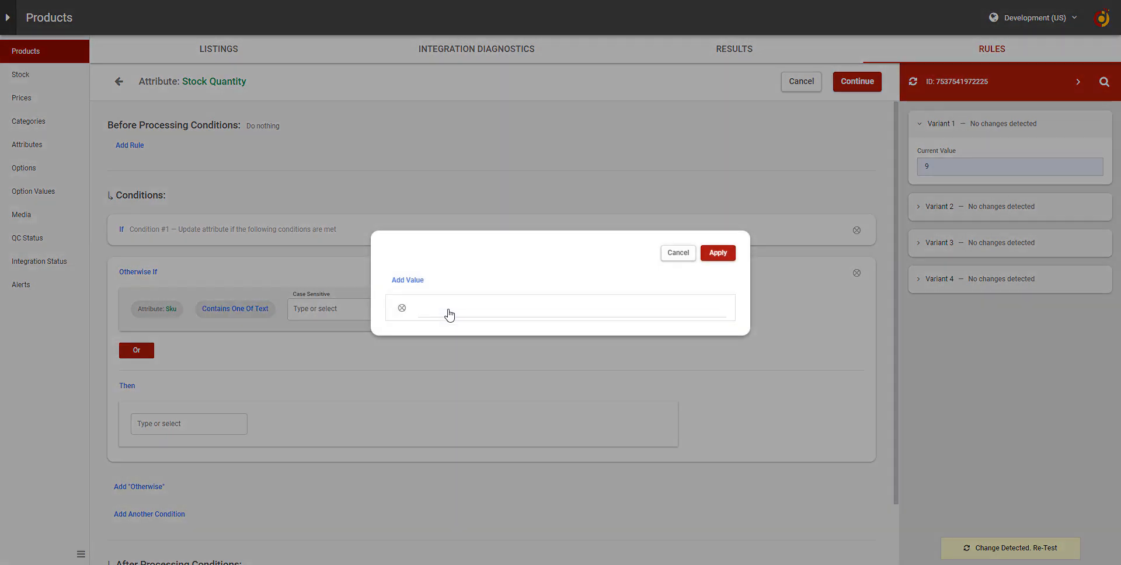
left_click(677, 253)
left_click(964, 85)
key("ctrl+f")
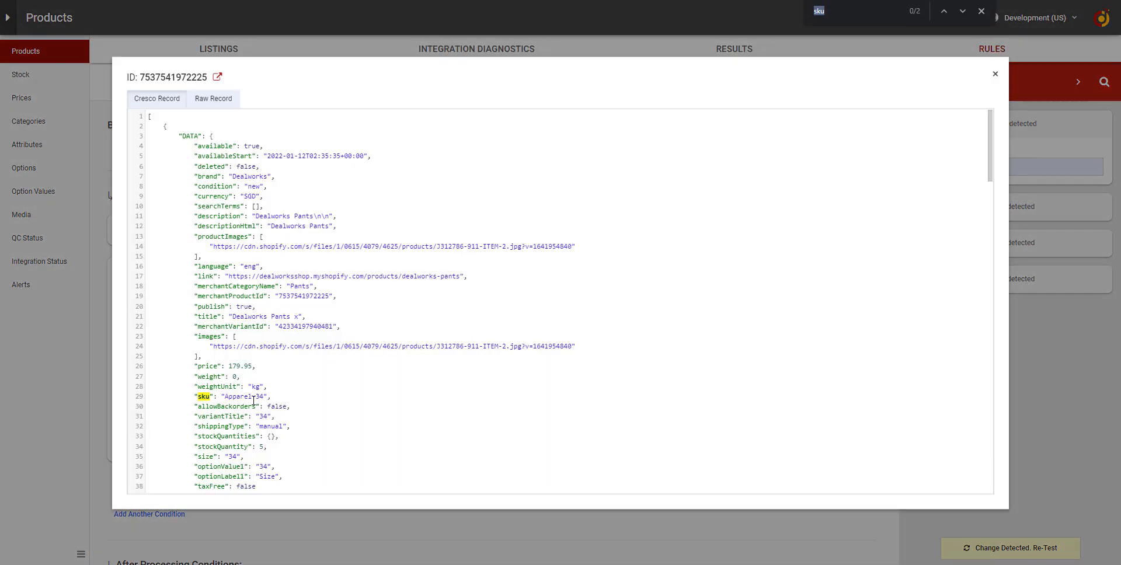
left_click_drag(264, 396, 227, 398)
key("ctrl+c")
left_click(994, 73)
left_click(438, 310)
left_click(505, 314)
key("ctrl+v")
left_click(733, 261)
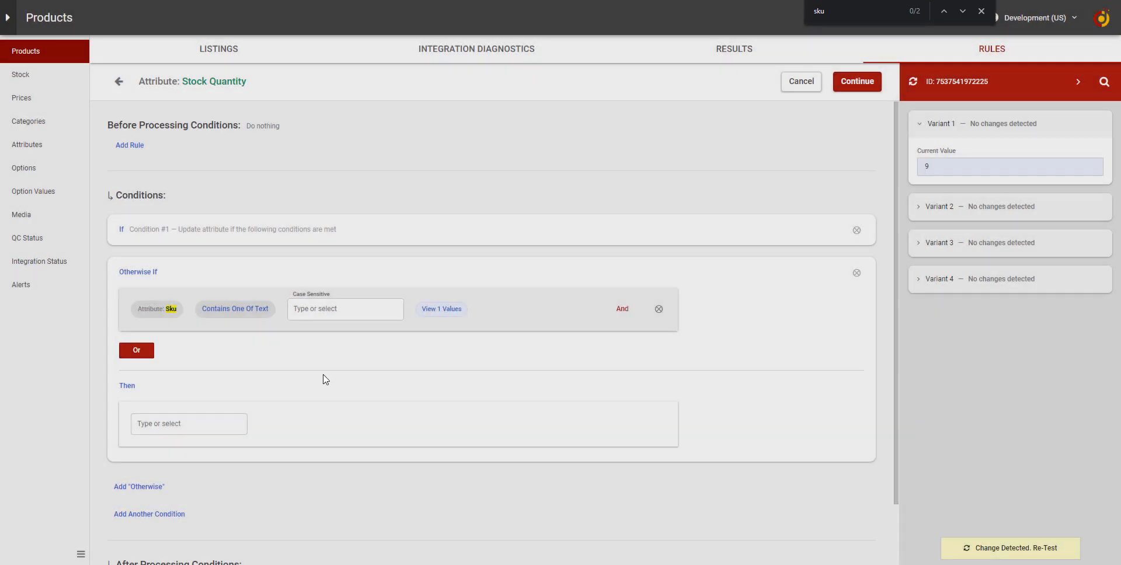
Set the Otherwise If outcome to Subtract By Percentage with a rate of 50 and re-test the rule.
scroll(391, 350, "down", 1)
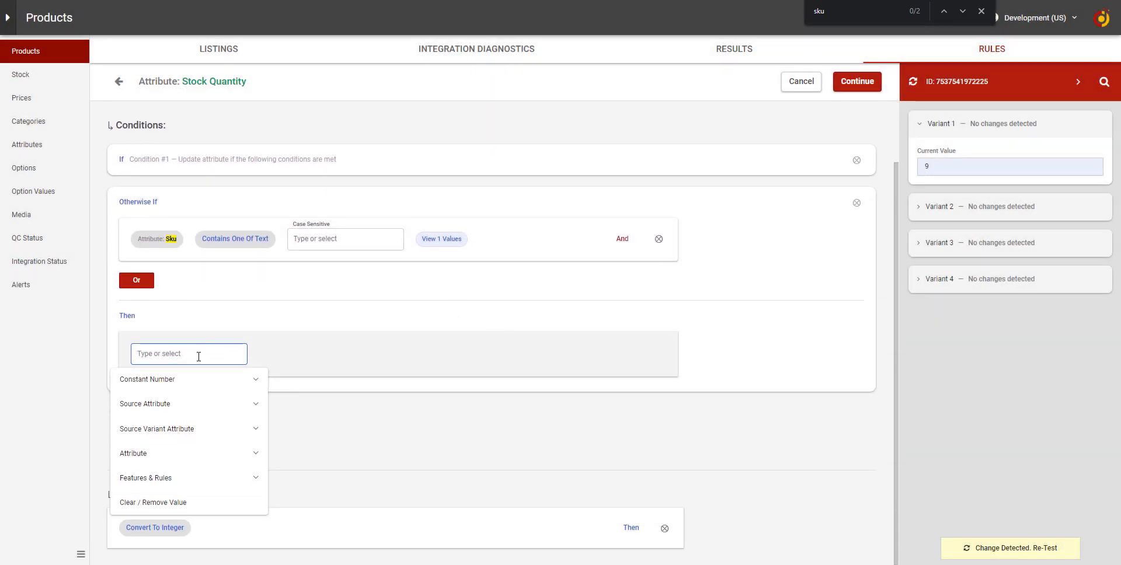
type("sub")
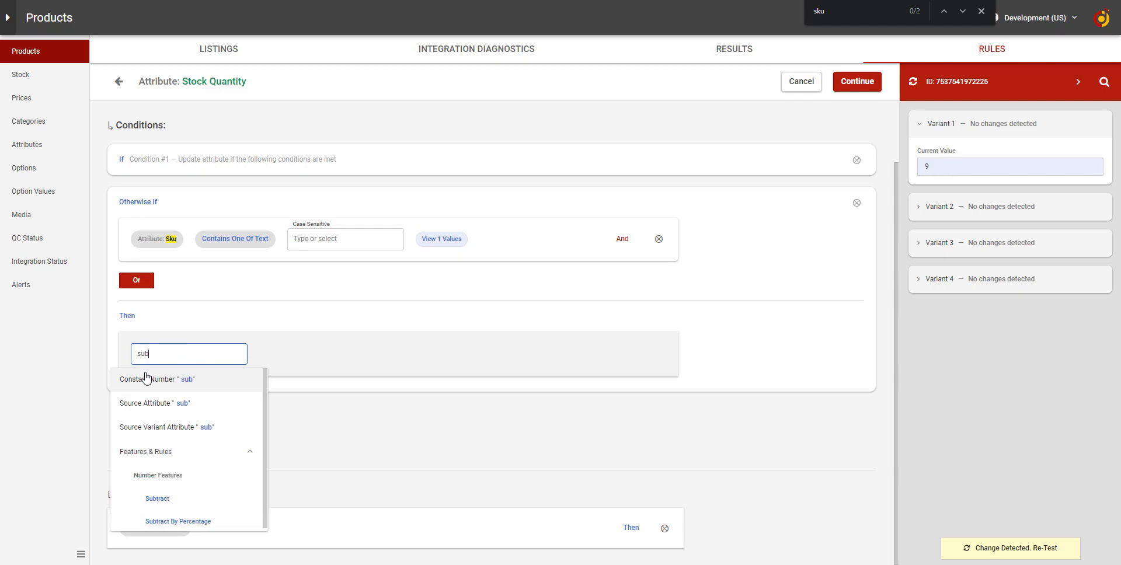
left_click(206, 519)
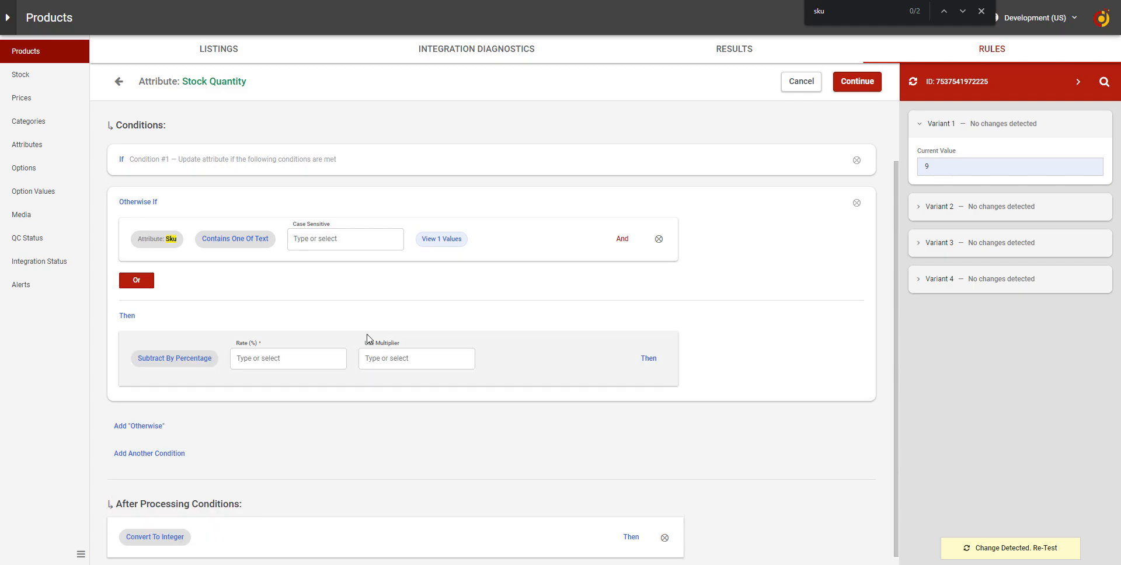
left_click(407, 356)
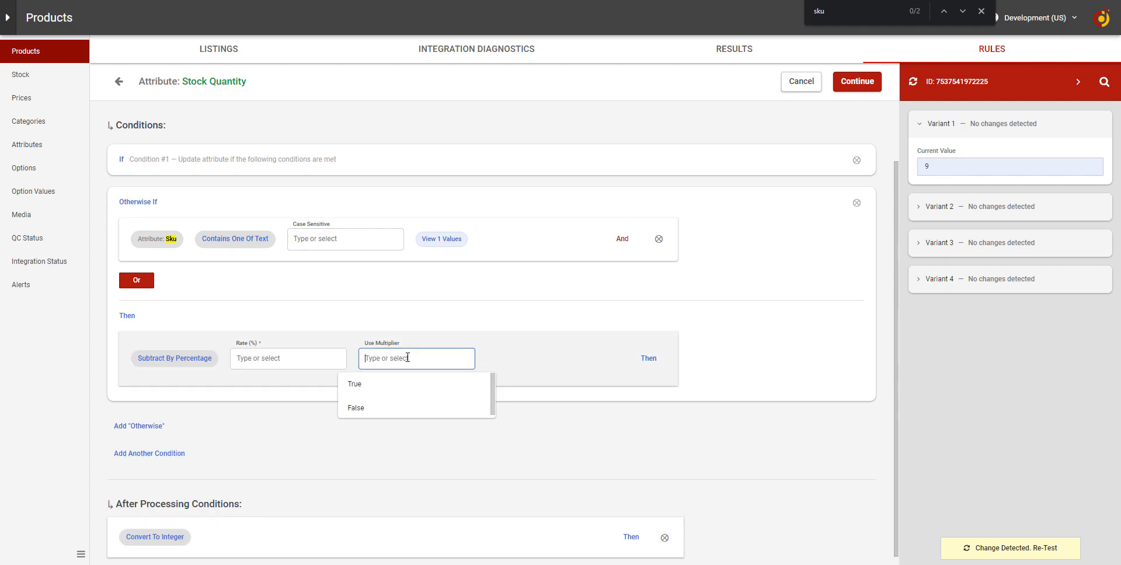
left_click(323, 368)
type("50")
key("Return")
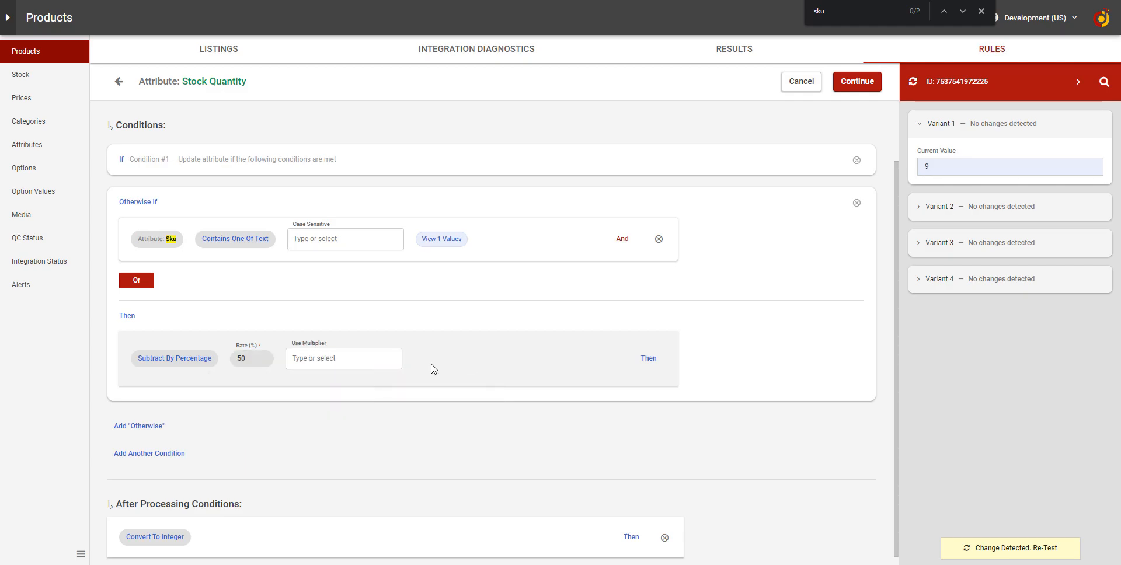
left_click(977, 553)
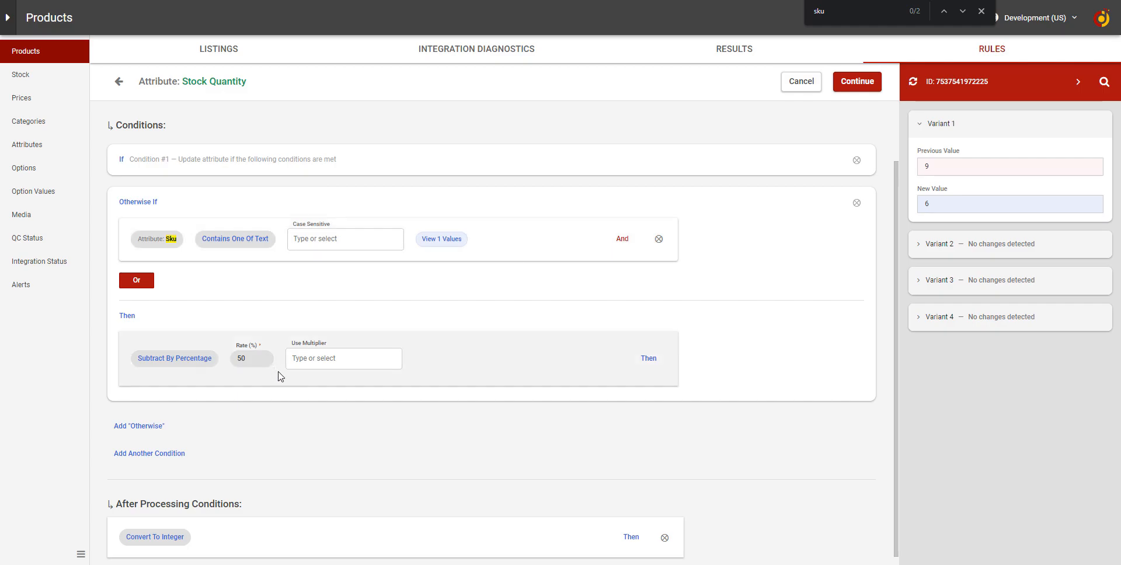
Set Use Multiplier to True for the 50 percent subtraction and re-test the rule.
left_click(305, 358)
left_click(321, 384)
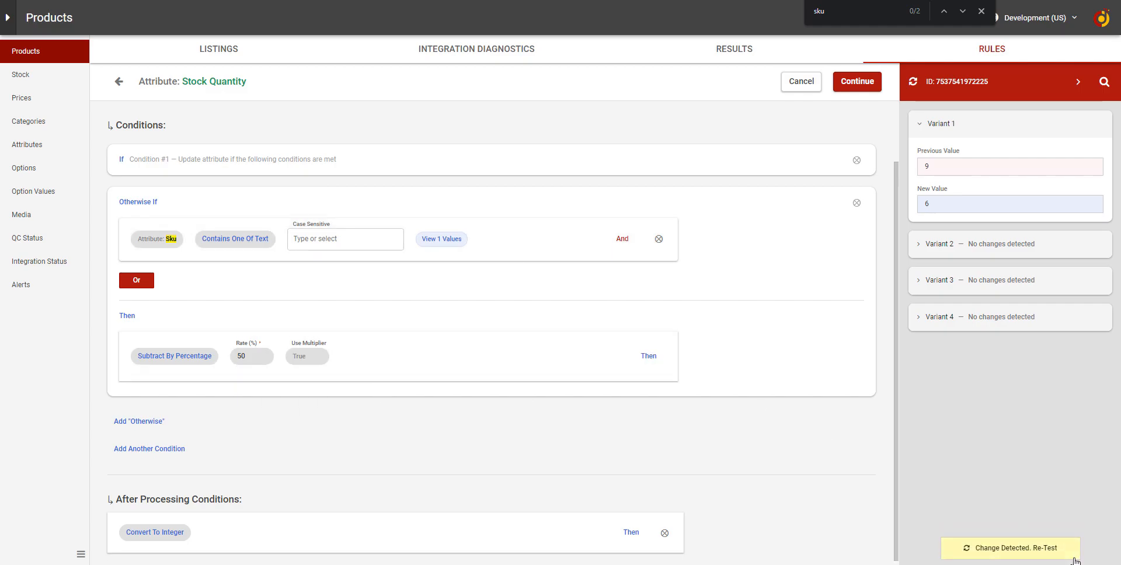
left_click(1000, 555)
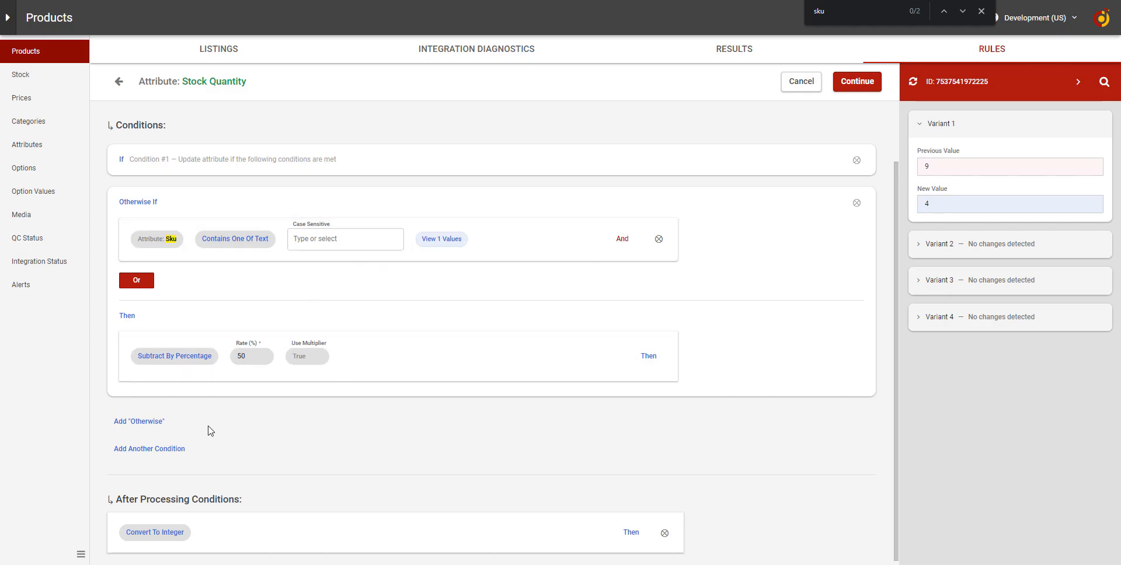
left_click(139, 422)
left_click(415, 316)
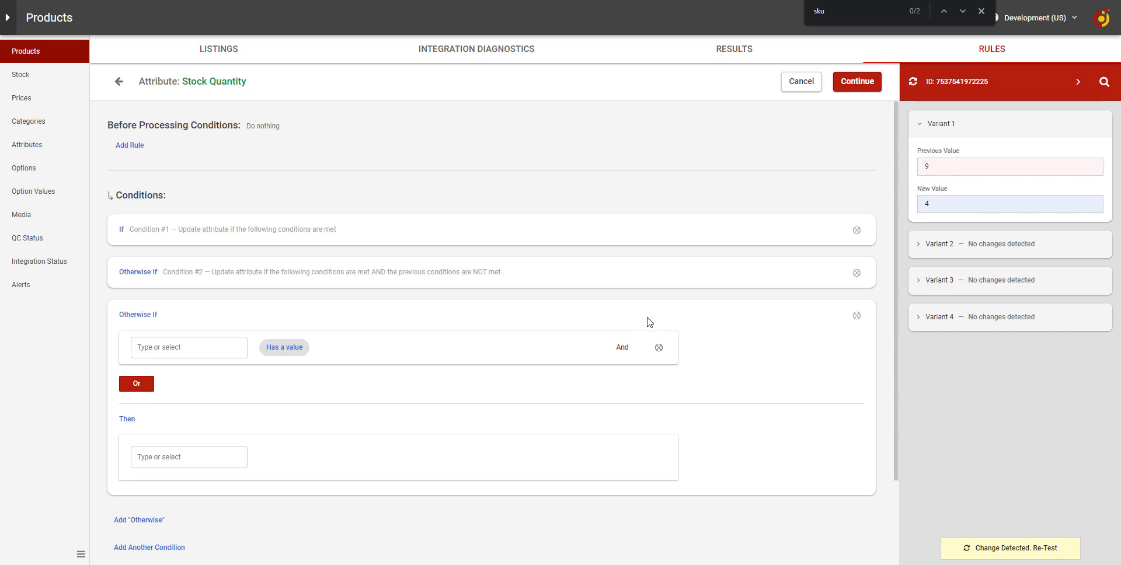
left_click(198, 351)
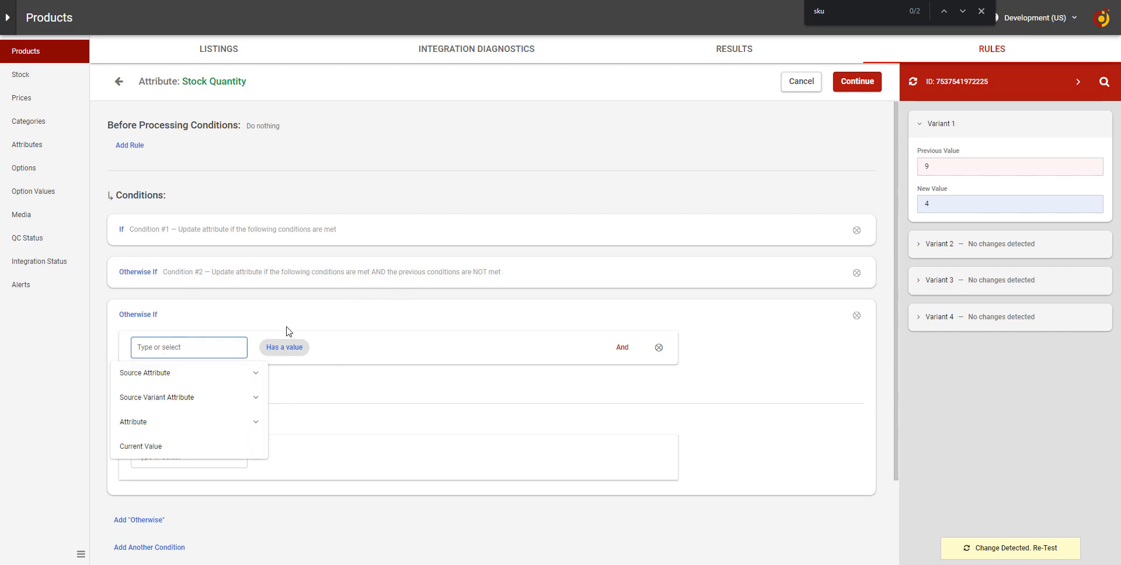
type("sub")
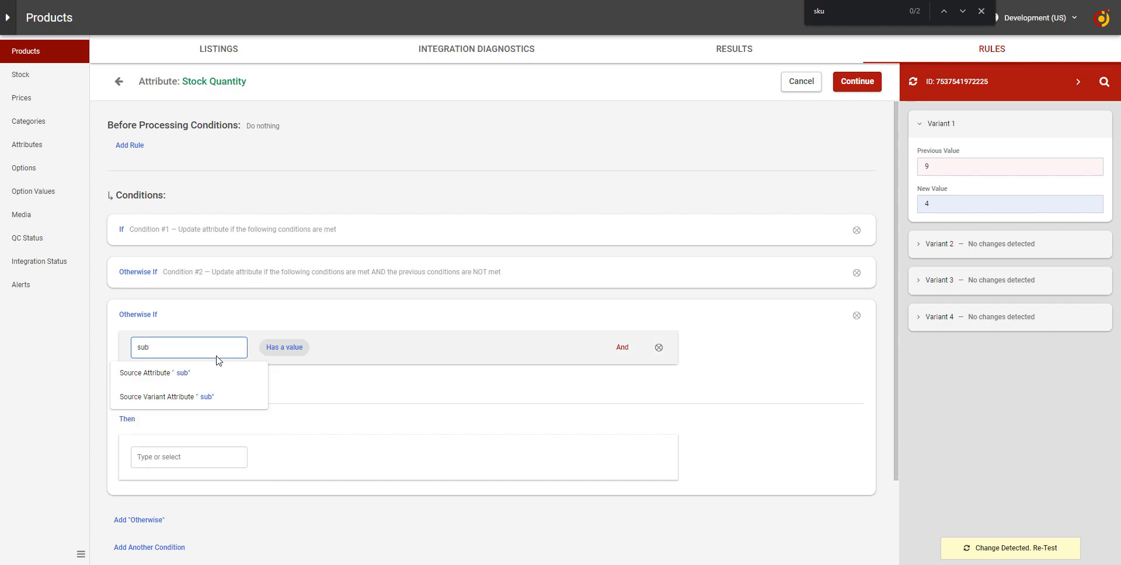
key("BackSpace")
key("BackSpace")
scroll(187, 437, "down", 10)
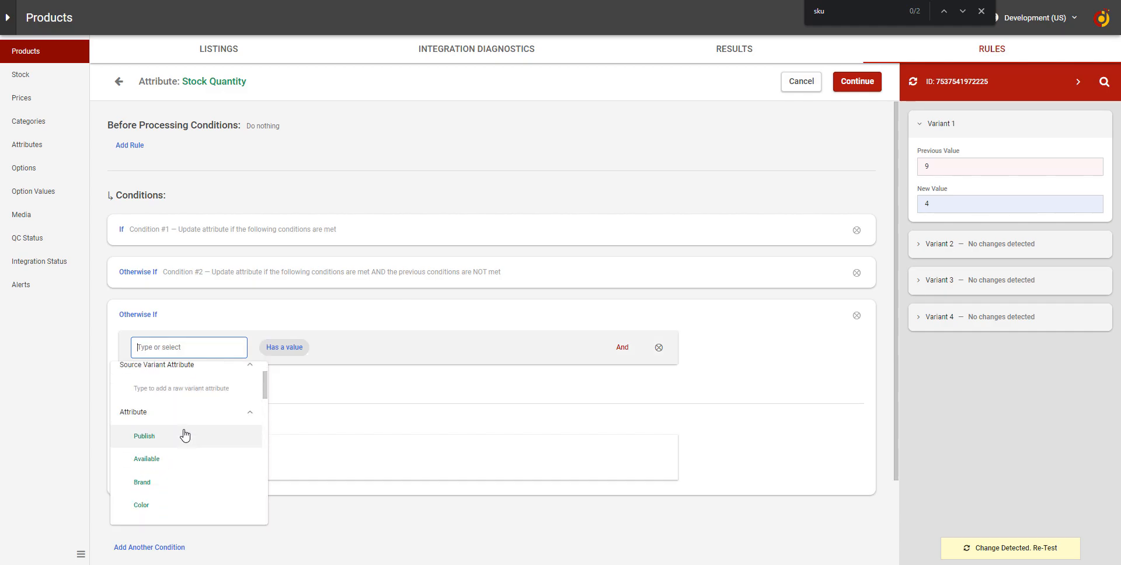
scroll(196, 437, "down", 2)
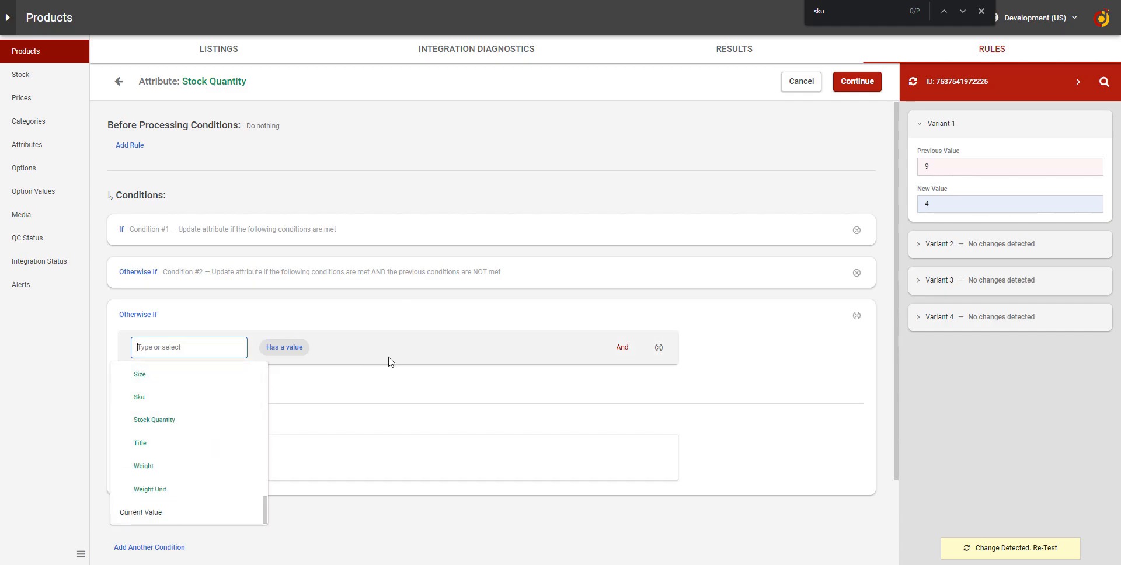
left_click(392, 386)
left_click(208, 346)
type("su")
key("BackSpace")
key("BackSpace")
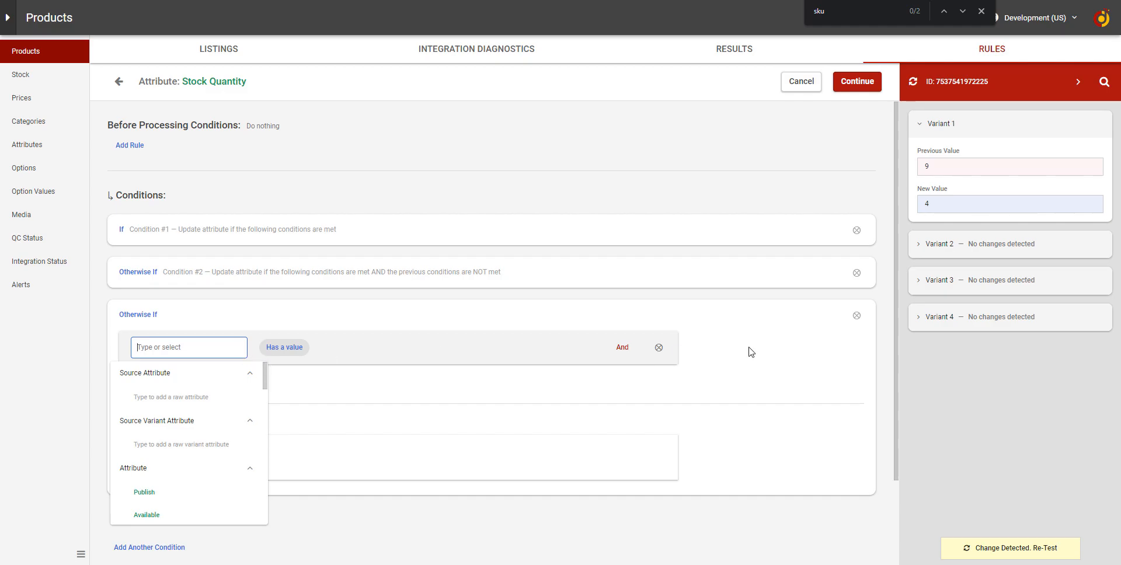
left_click(856, 316)
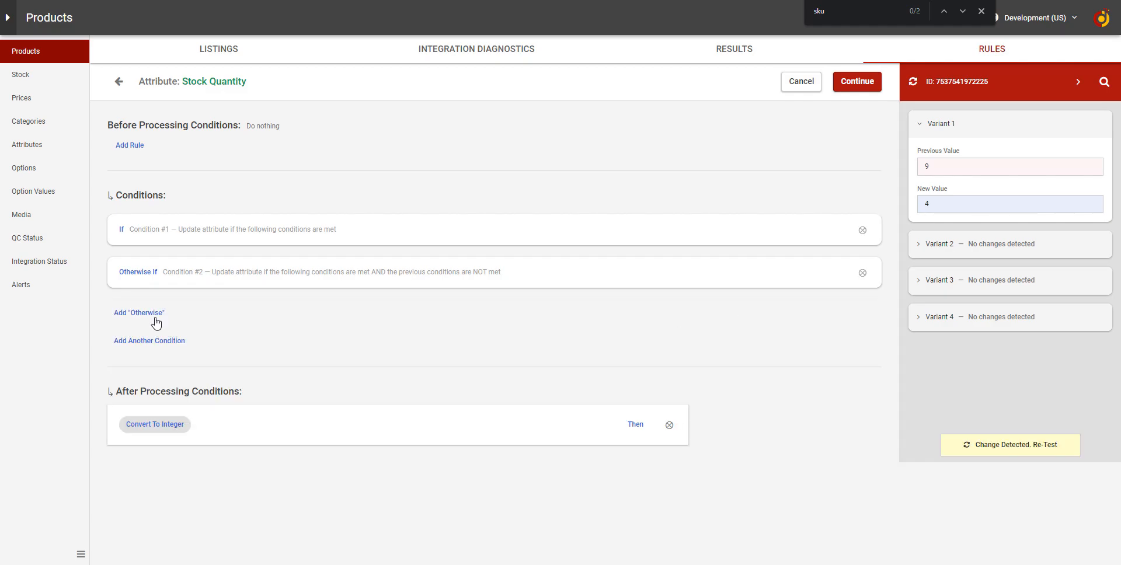
Add an Otherwise outcome to the Stock Quantity rule that uses Subtract By Percentage.
left_click(133, 317)
left_click(187, 351)
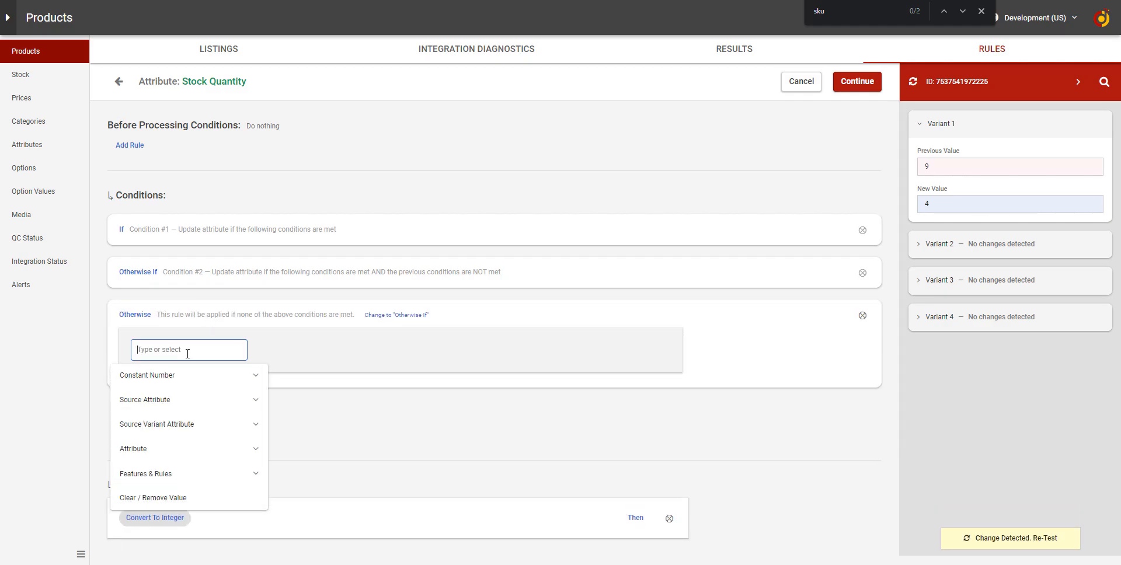
type("sub")
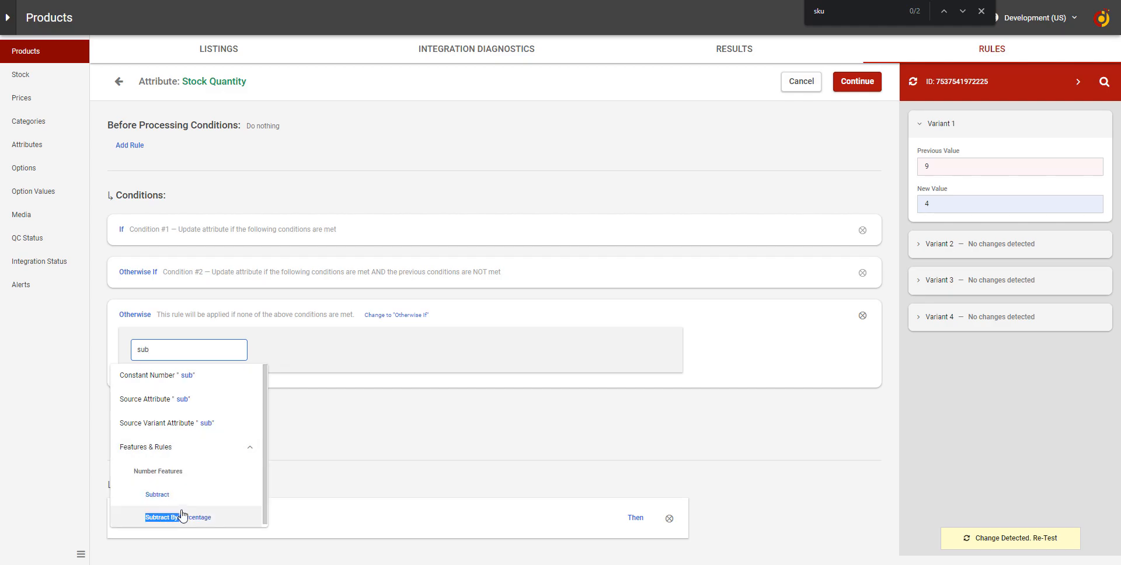
left_click(181, 517)
Set the Otherwise subtraction to a rate of 25 with Use Multiplier set to True.
left_click(414, 351)
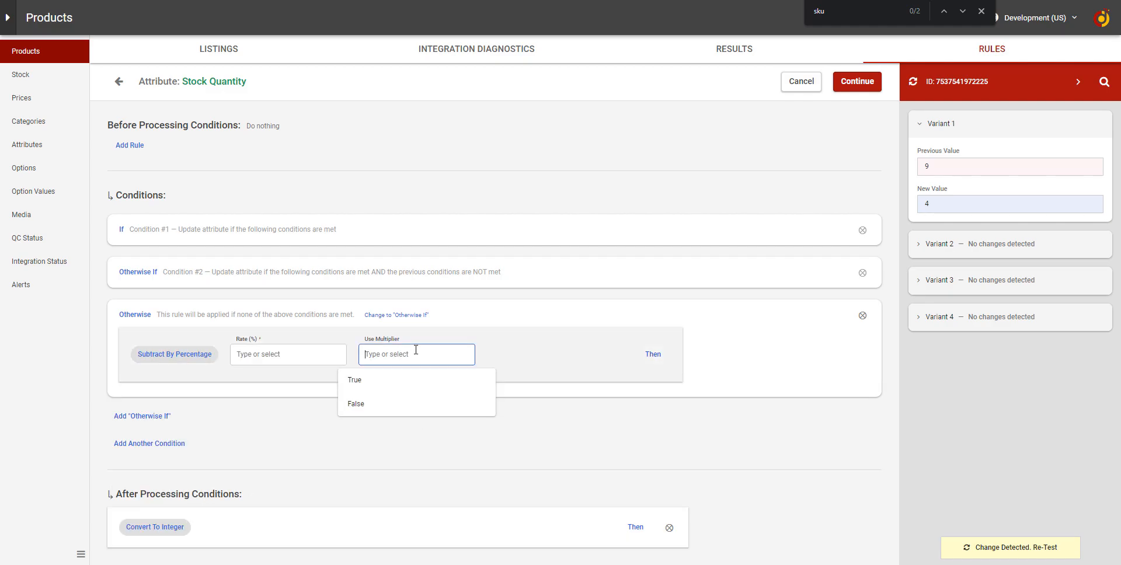
left_click(284, 355)
type("25")
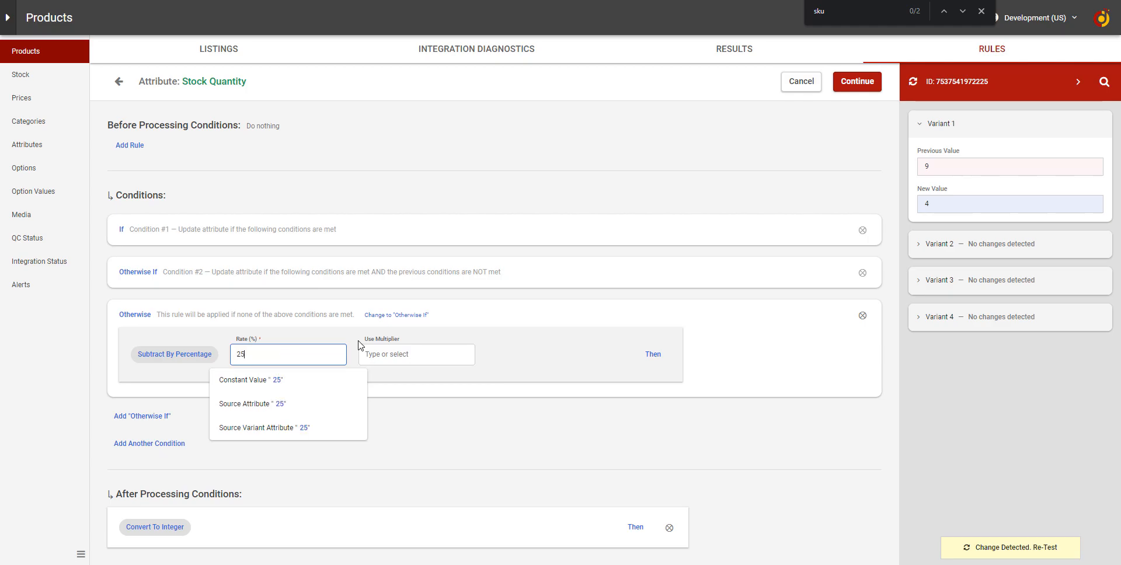
key("Return")
left_click(383, 359)
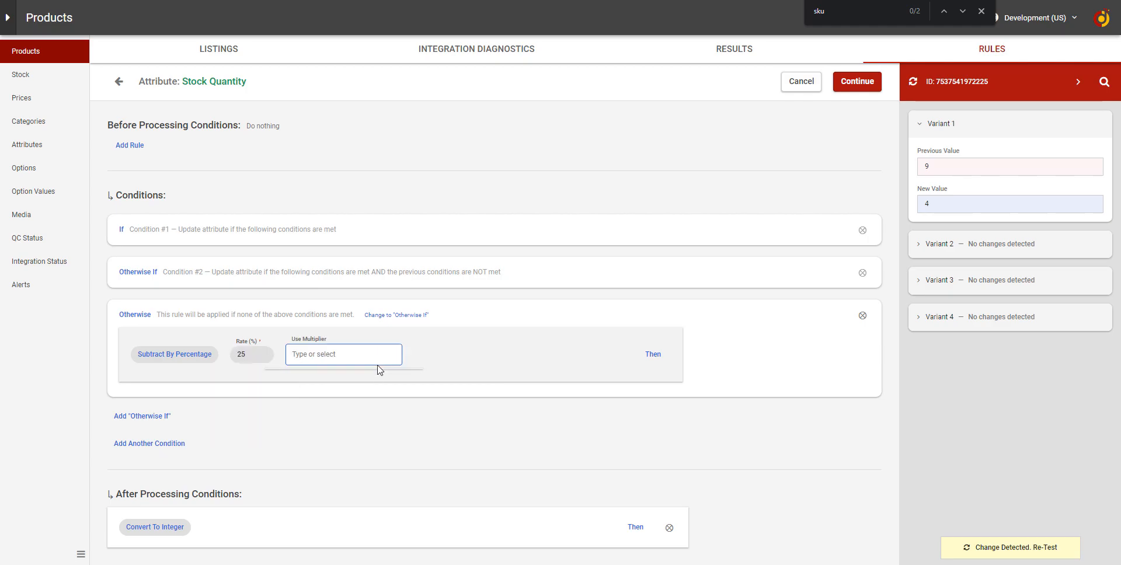
left_click(350, 382)
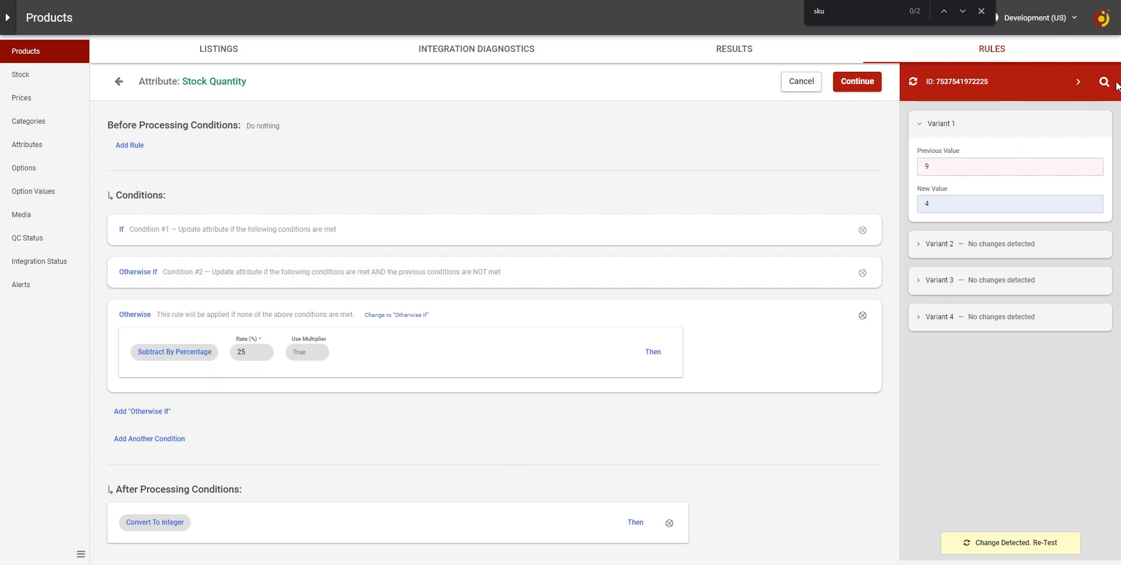
Re-test the Stock Quantity rule on the next product and accept the rule after reviewing each of its conditions.
left_click(1077, 82)
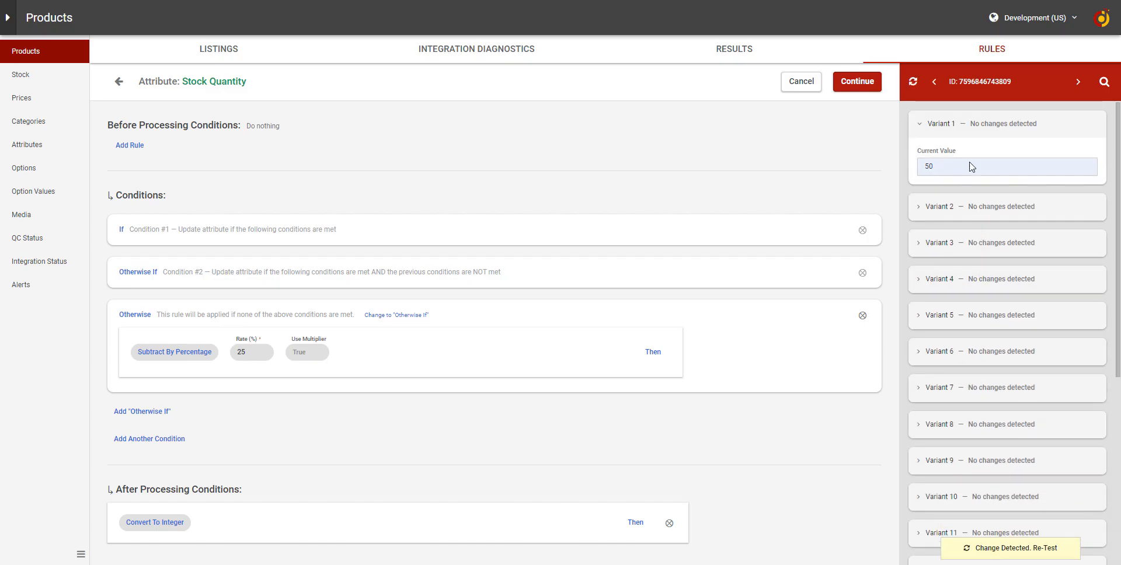
left_click(963, 551)
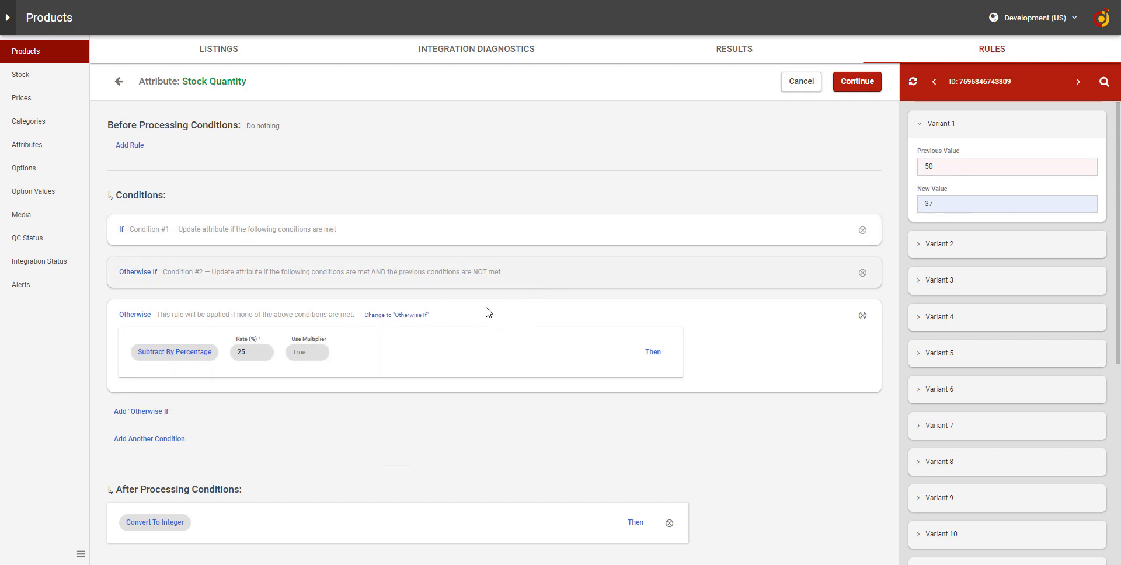
left_click(374, 240)
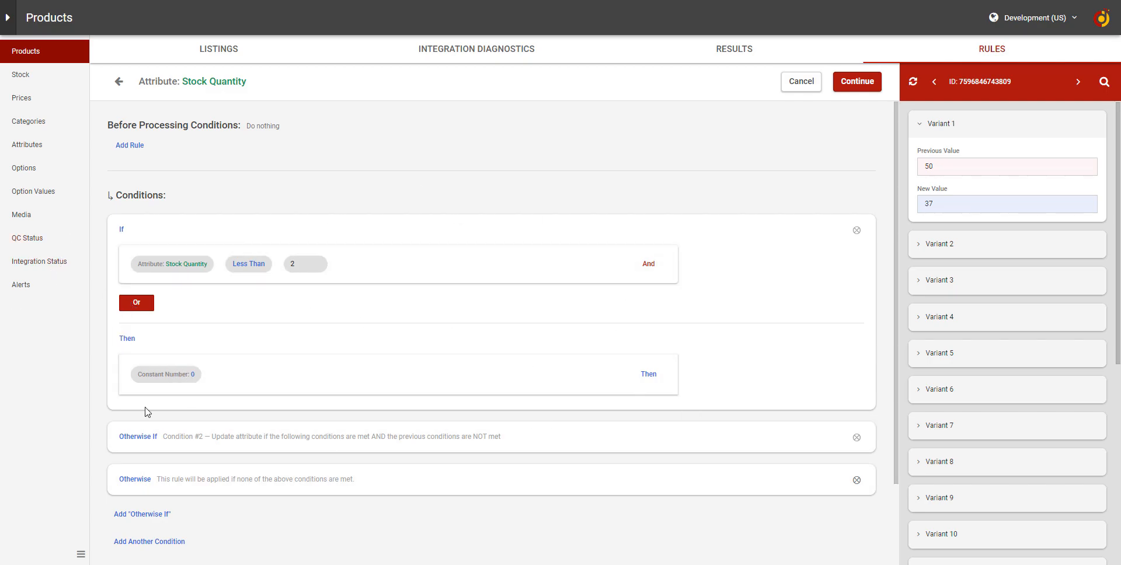
left_click(243, 436)
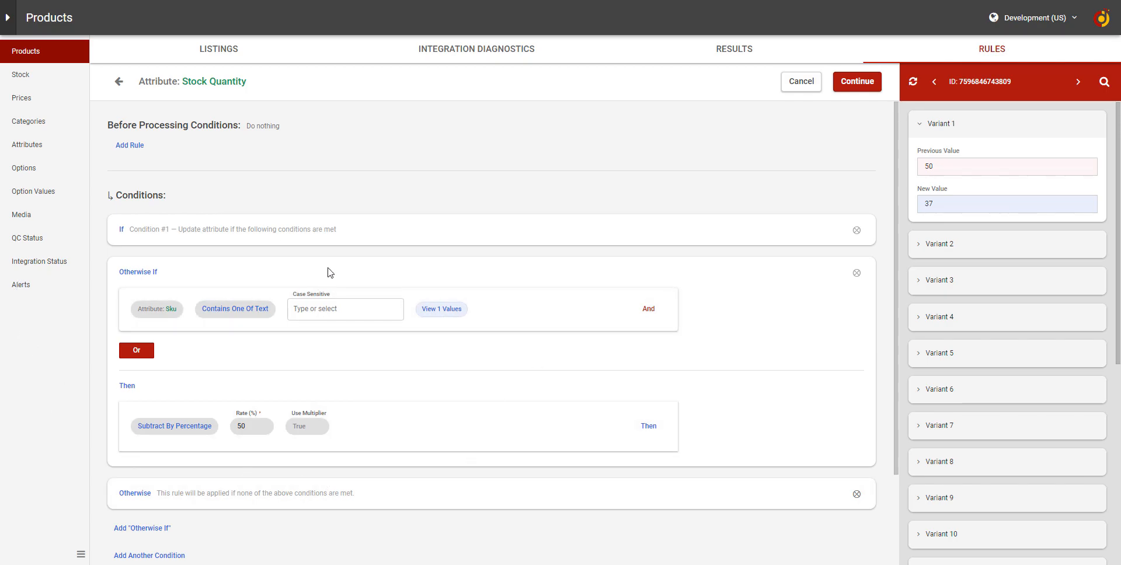
left_click(212, 493)
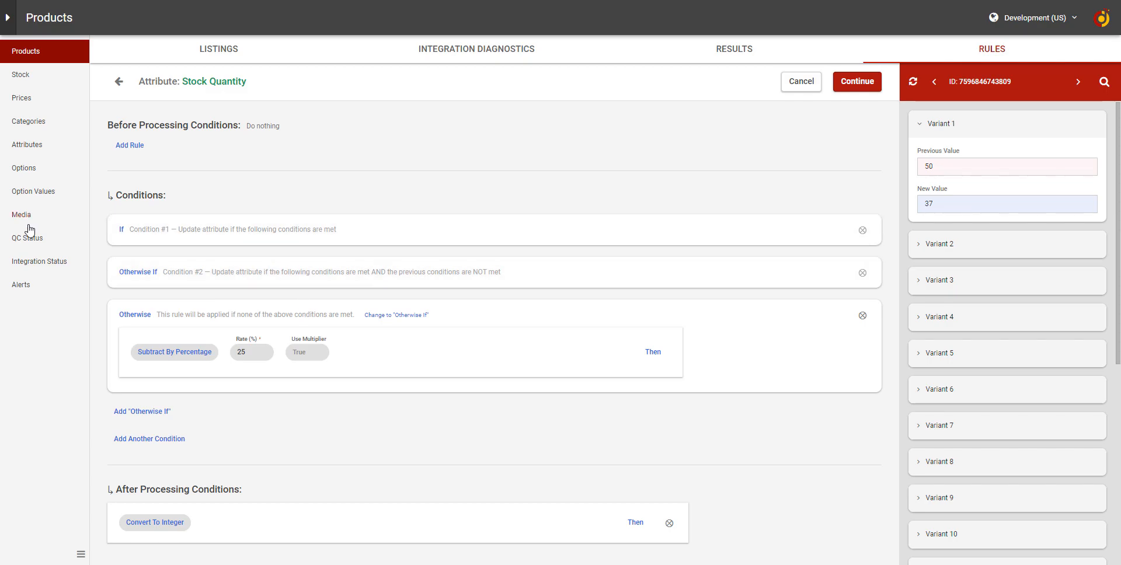
left_click(860, 94)
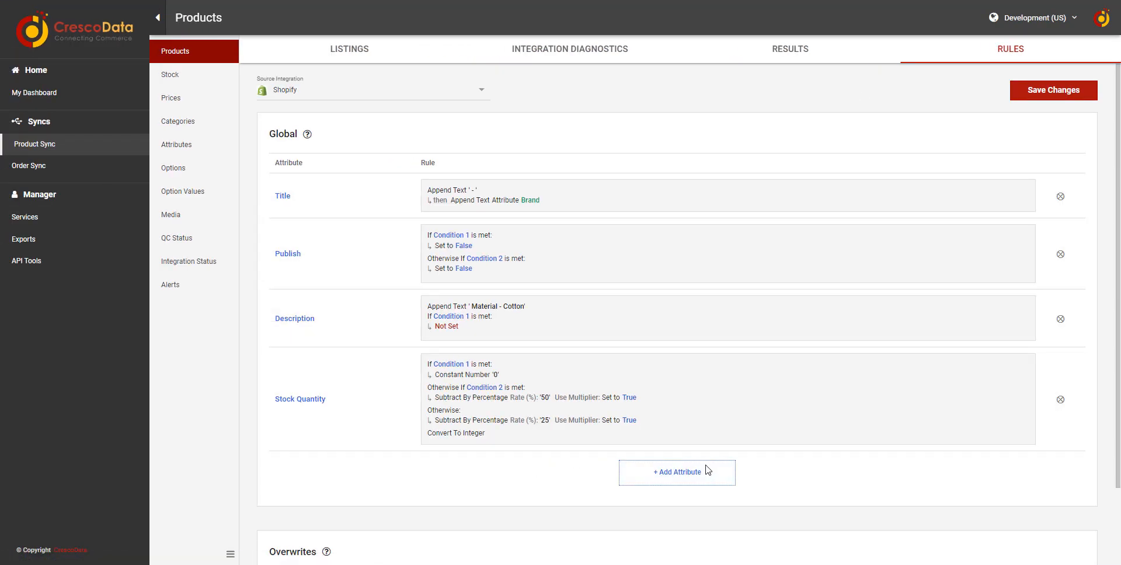
Create a global rule for the Weight attribute.
left_click(703, 472)
left_click(576, 282)
scroll(597, 341, "down", 3)
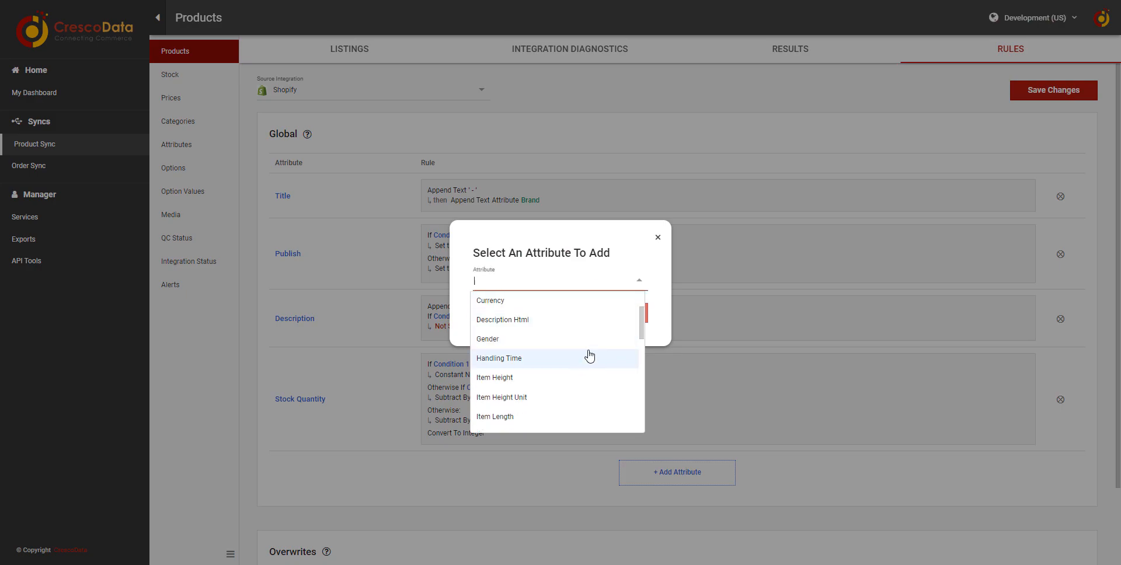
scroll(566, 344, "down", 2)
type("we")
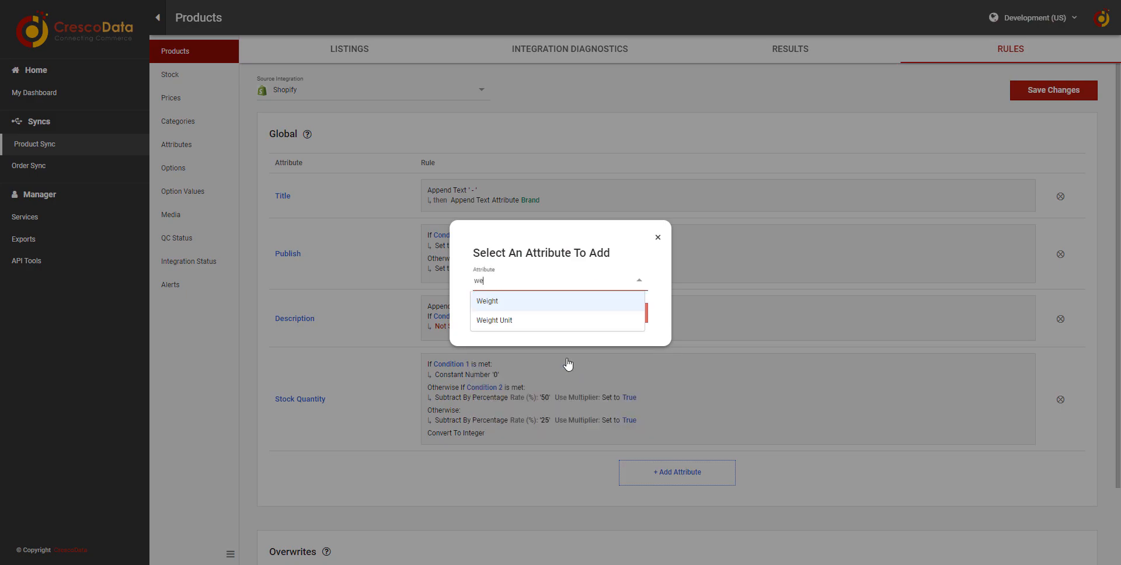
left_click(524, 302)
left_click(553, 314)
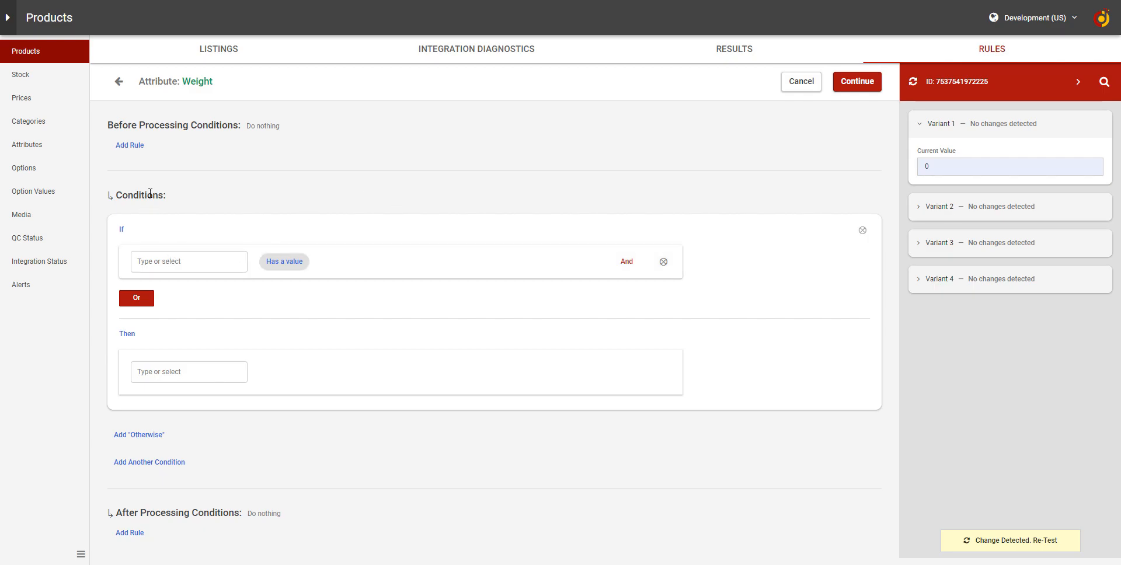
Add a Before Processing rule that sets Weight to the constant number .1, re-test it on the current product and accept the rule.
left_click(124, 145)
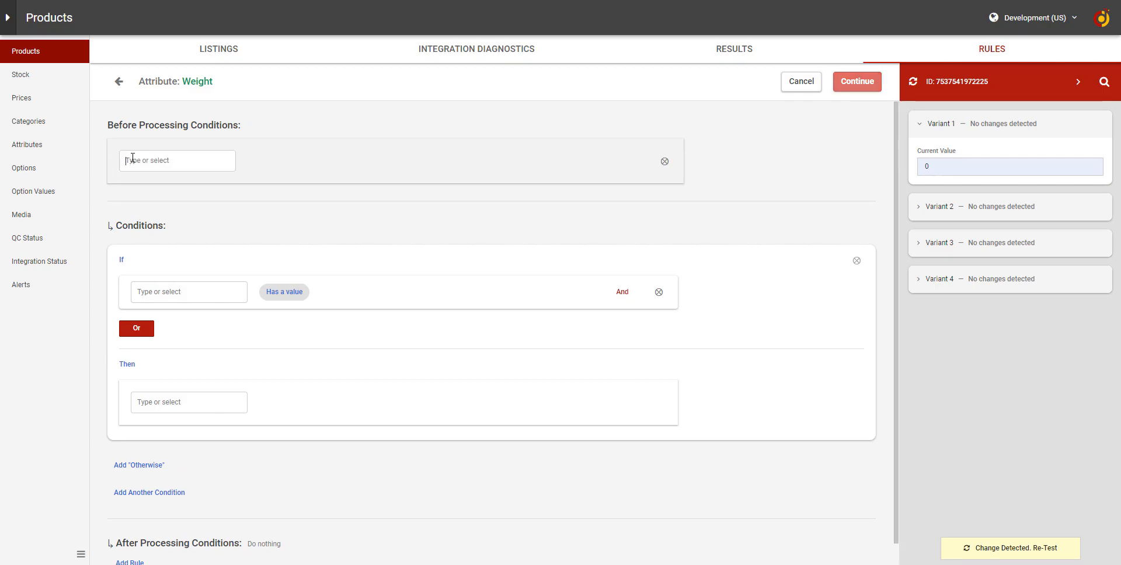
left_click(132, 159)
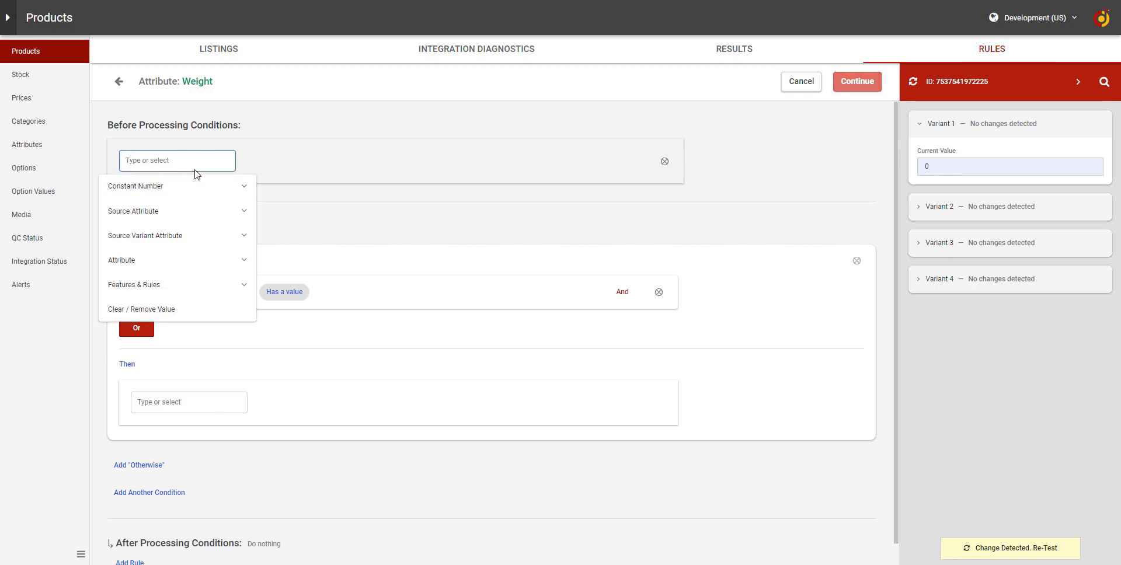
type(".1")
key("Return")
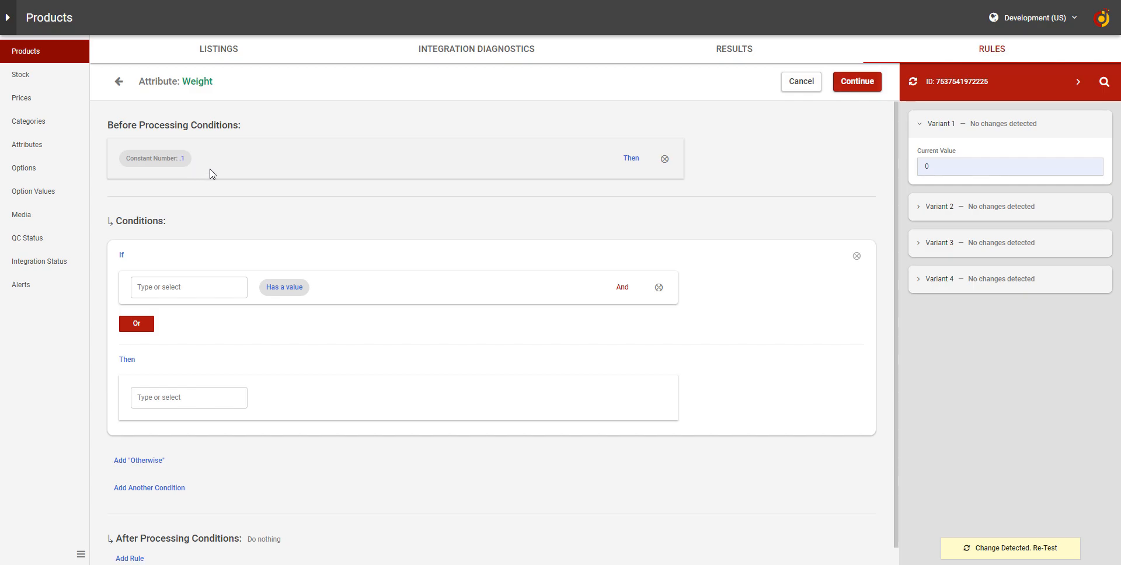
left_click(155, 160)
left_click(646, 218)
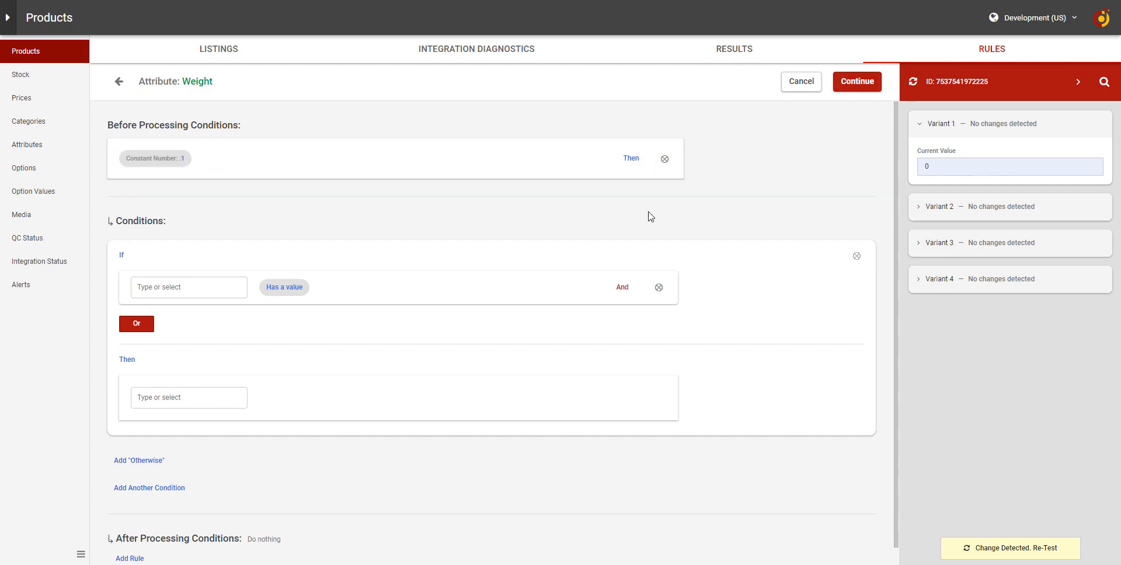
left_click(973, 552)
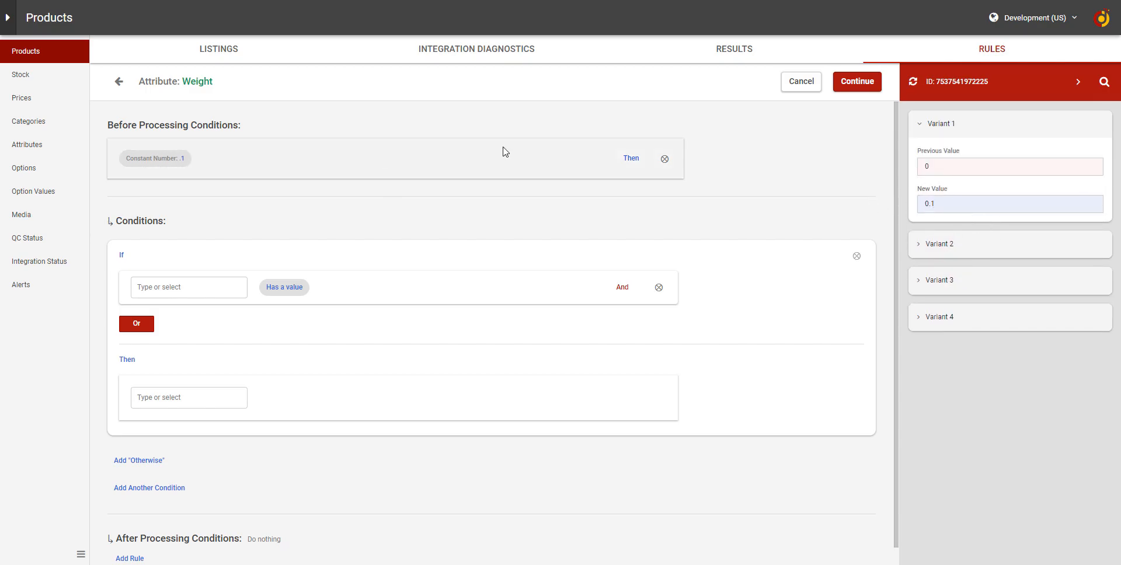
left_click(857, 81)
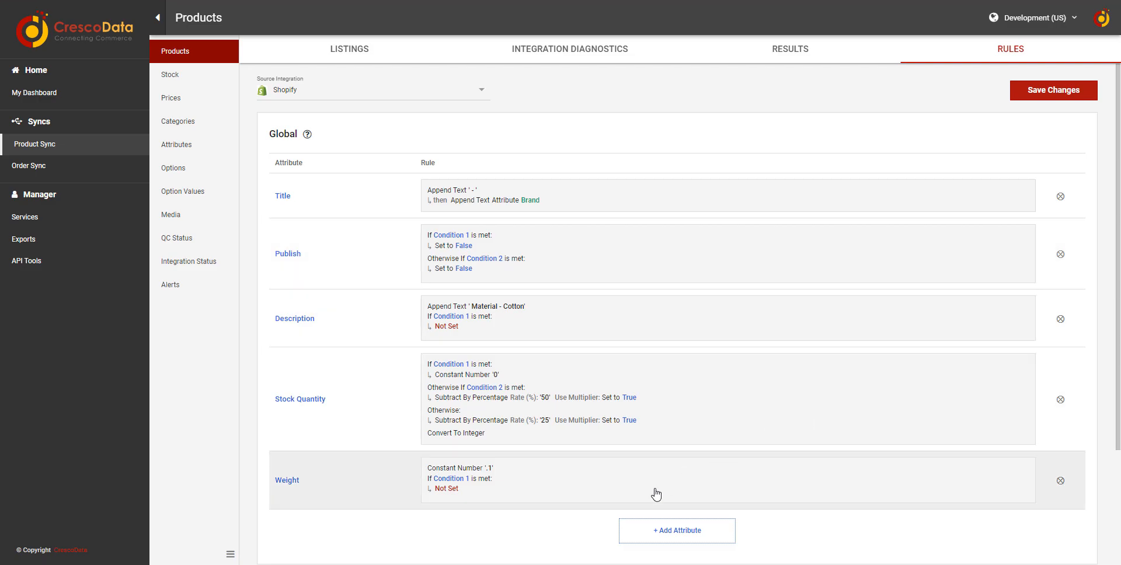
Look through the attributes available for another global rule, from Handling Time to Sku, and close the selection without adding one.
left_click(661, 538)
left_click(616, 281)
scroll(628, 325, "down", 3)
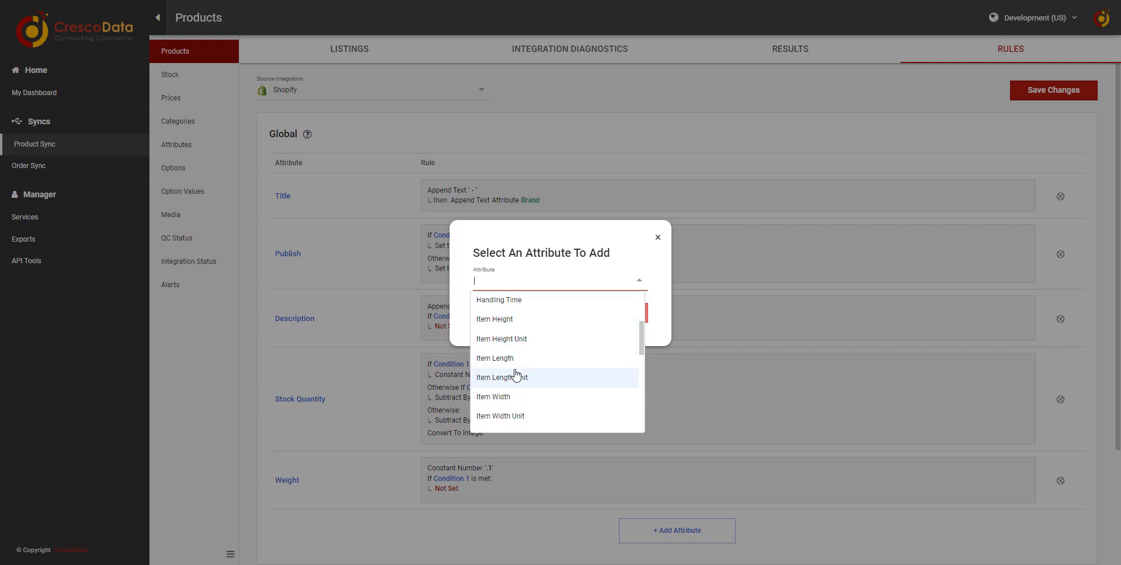
scroll(515, 400, "down", 1)
scroll(514, 399, "down", 1)
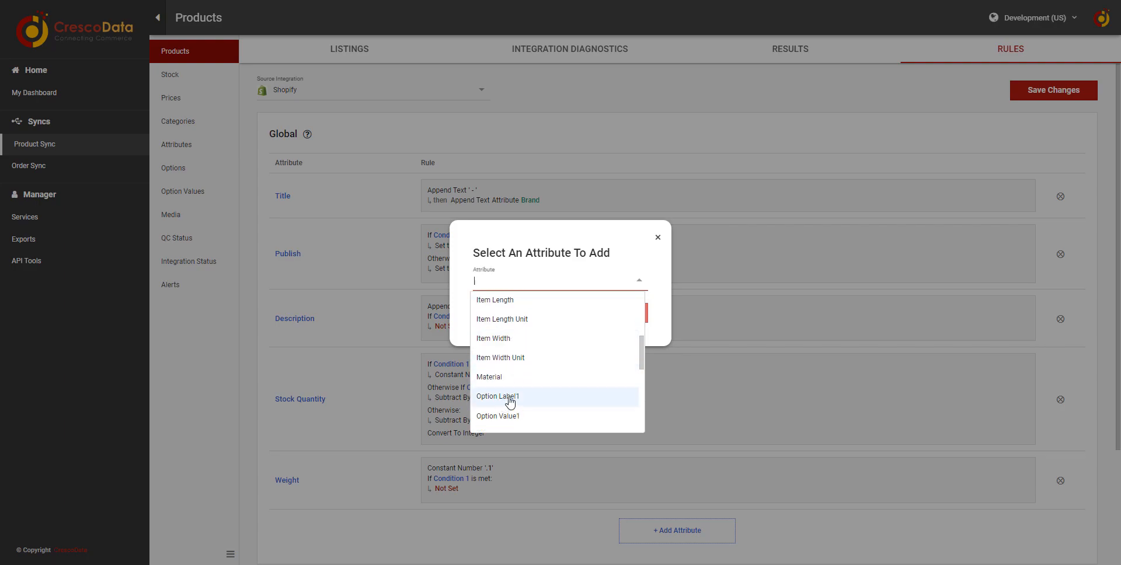
scroll(555, 350, "up", 1)
scroll(556, 393, "down", 1)
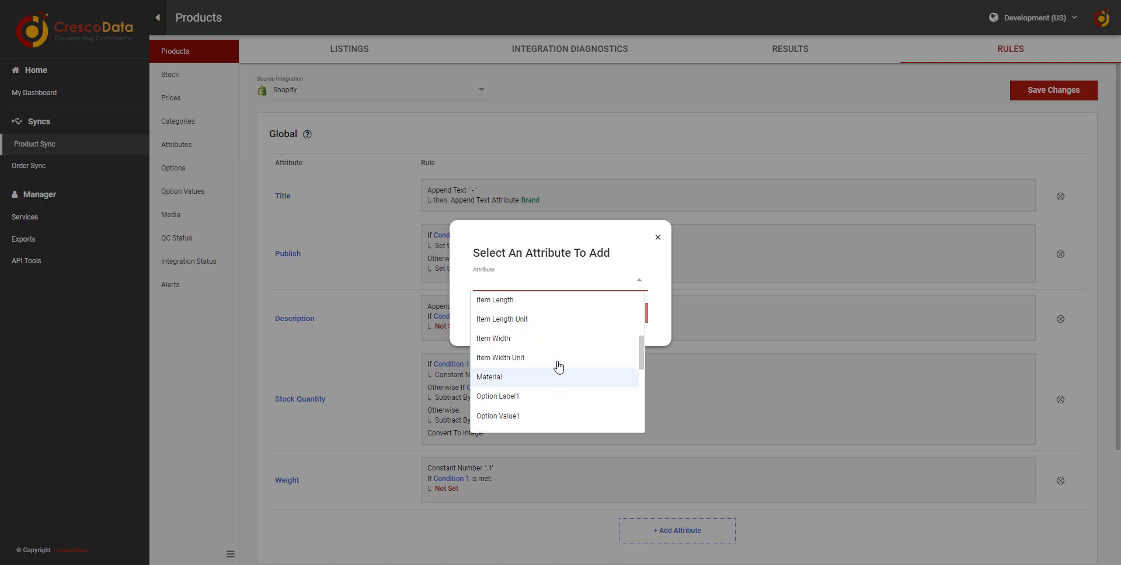
scroll(561, 368, "down", 1)
scroll(559, 355, "down", 3)
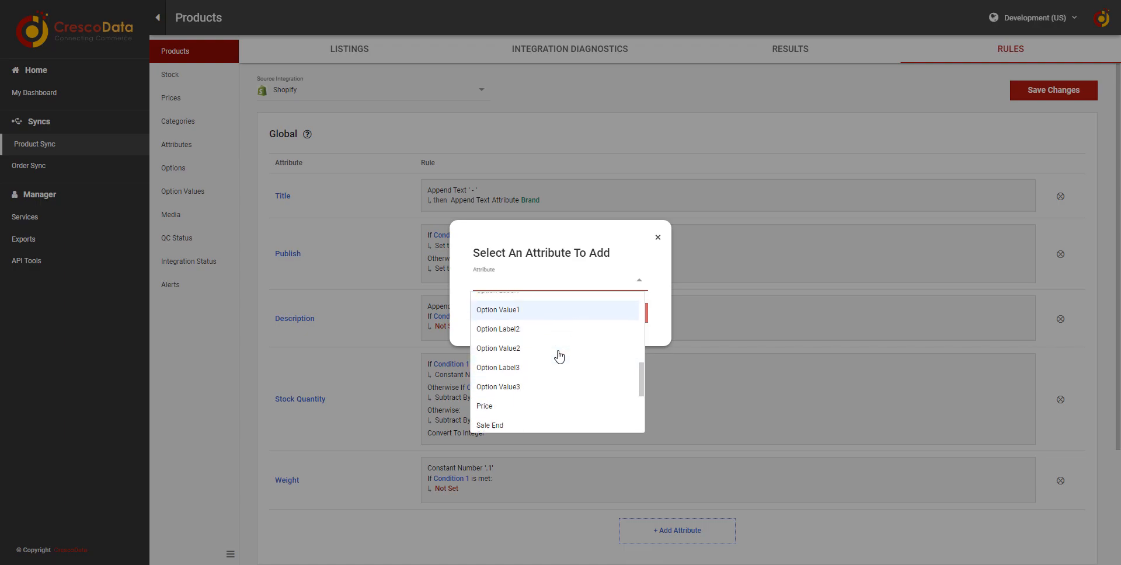
scroll(569, 359, "down", 4)
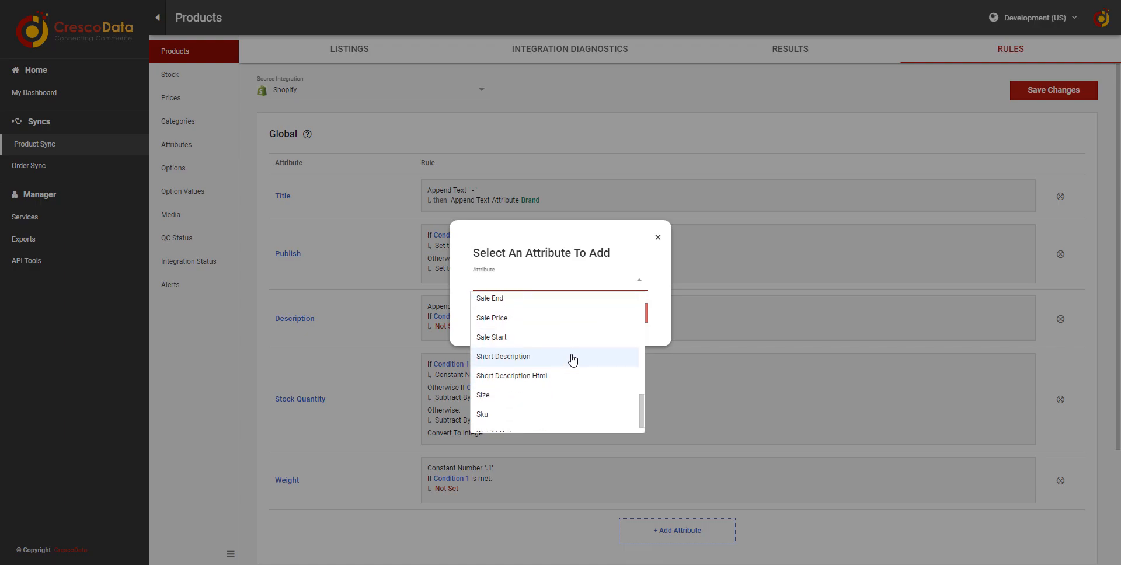
left_click(658, 238)
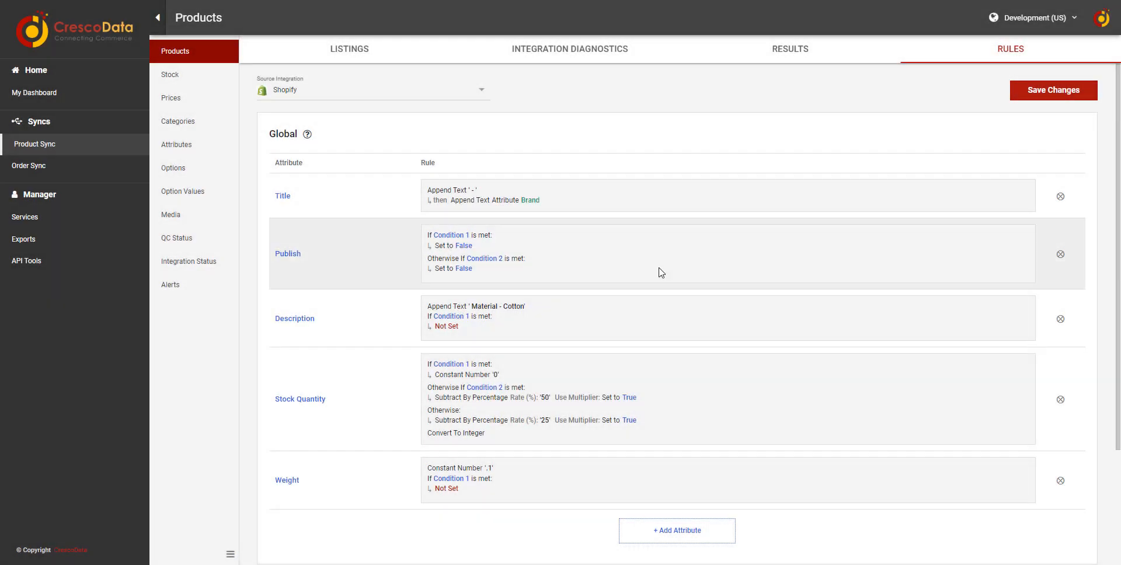